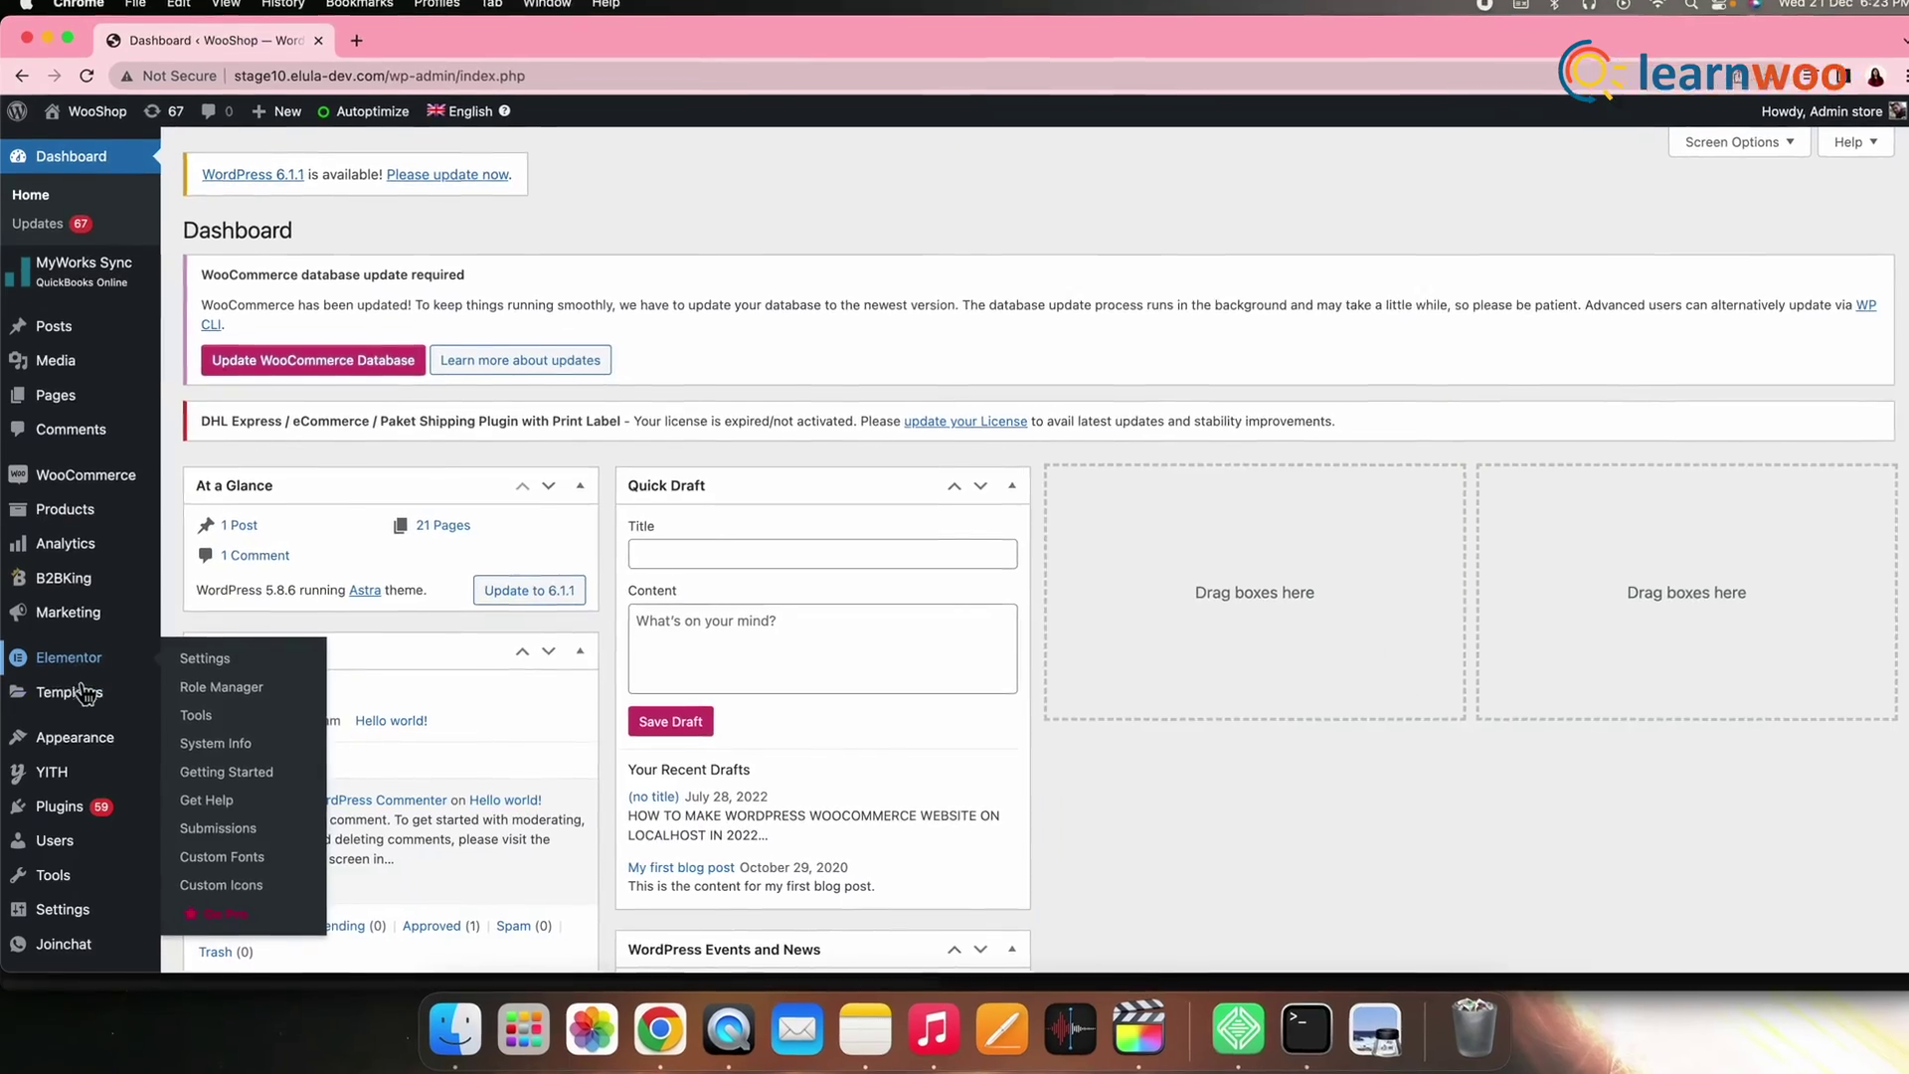
In the Customizer's WooCommerce Product Catalog, set Default product sorting to Popularity (sales)
mouse_move(88, 733)
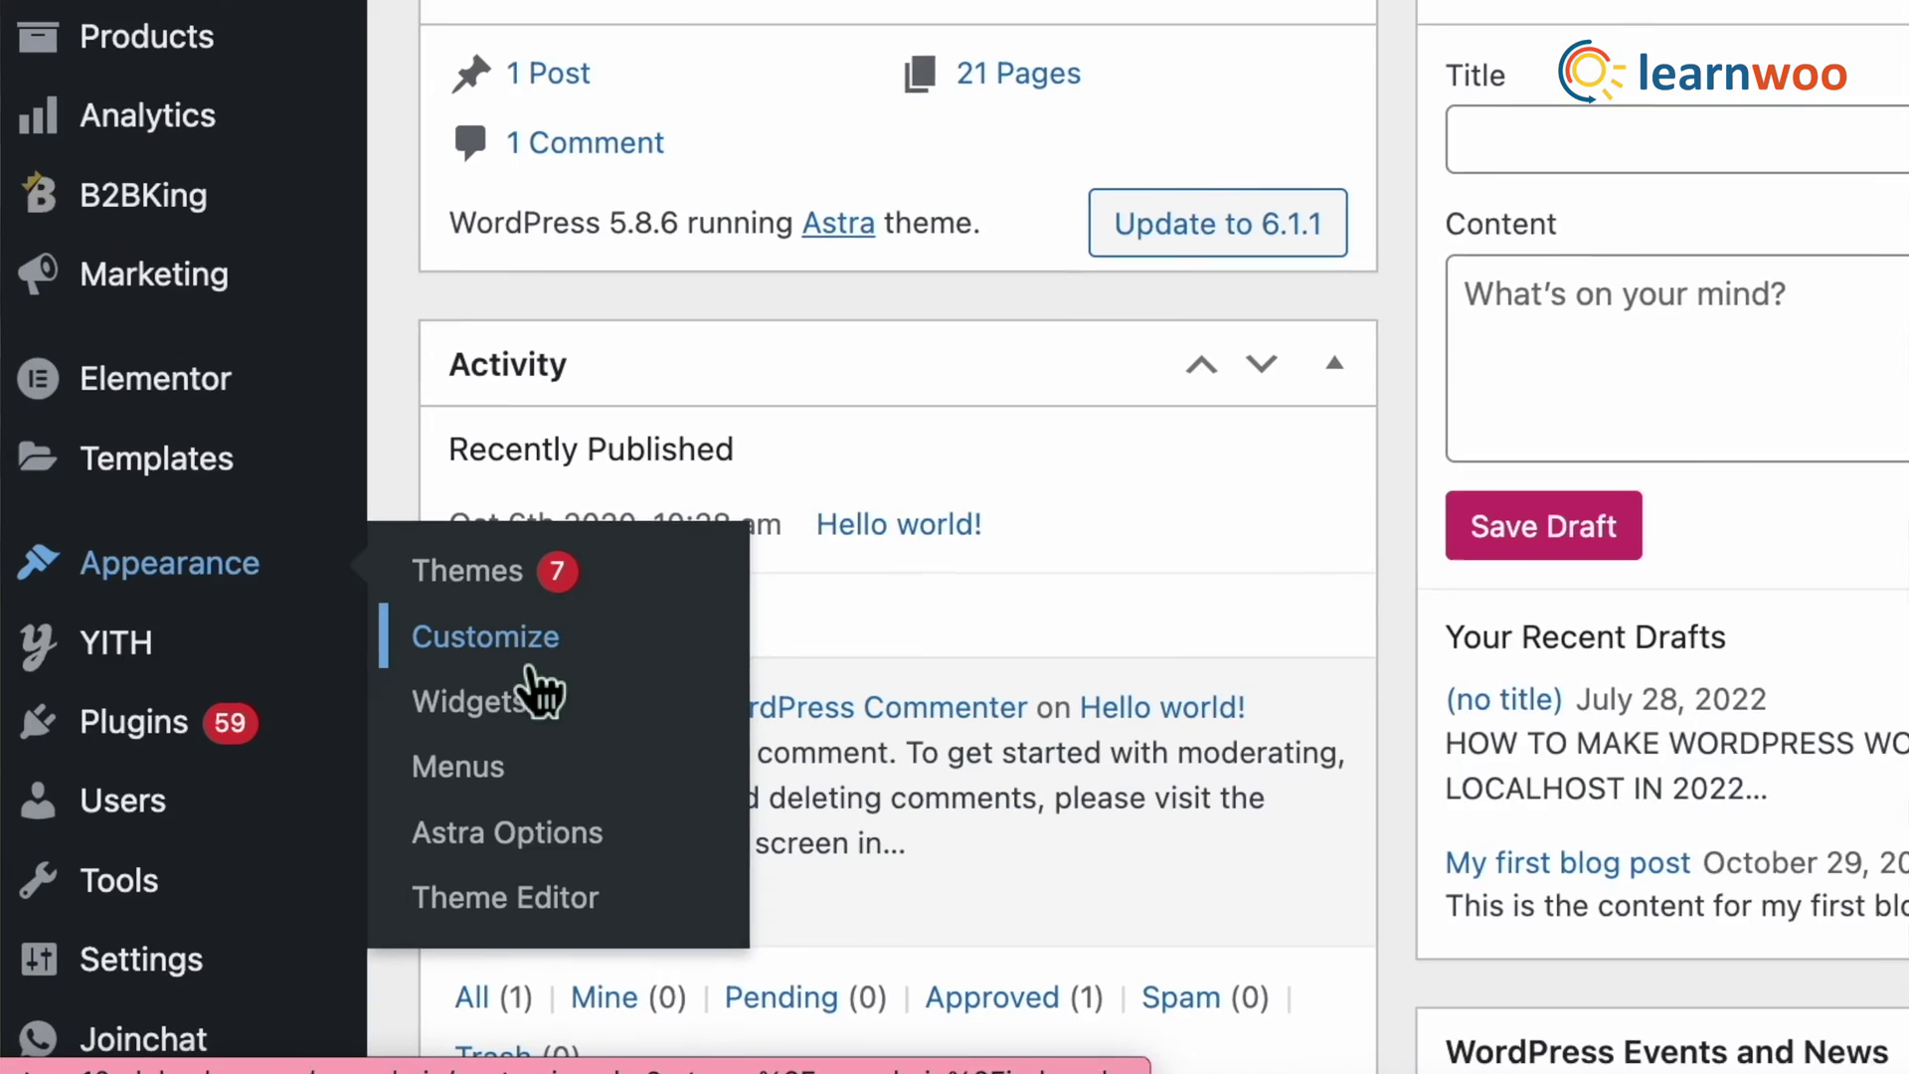
left_click(529, 664)
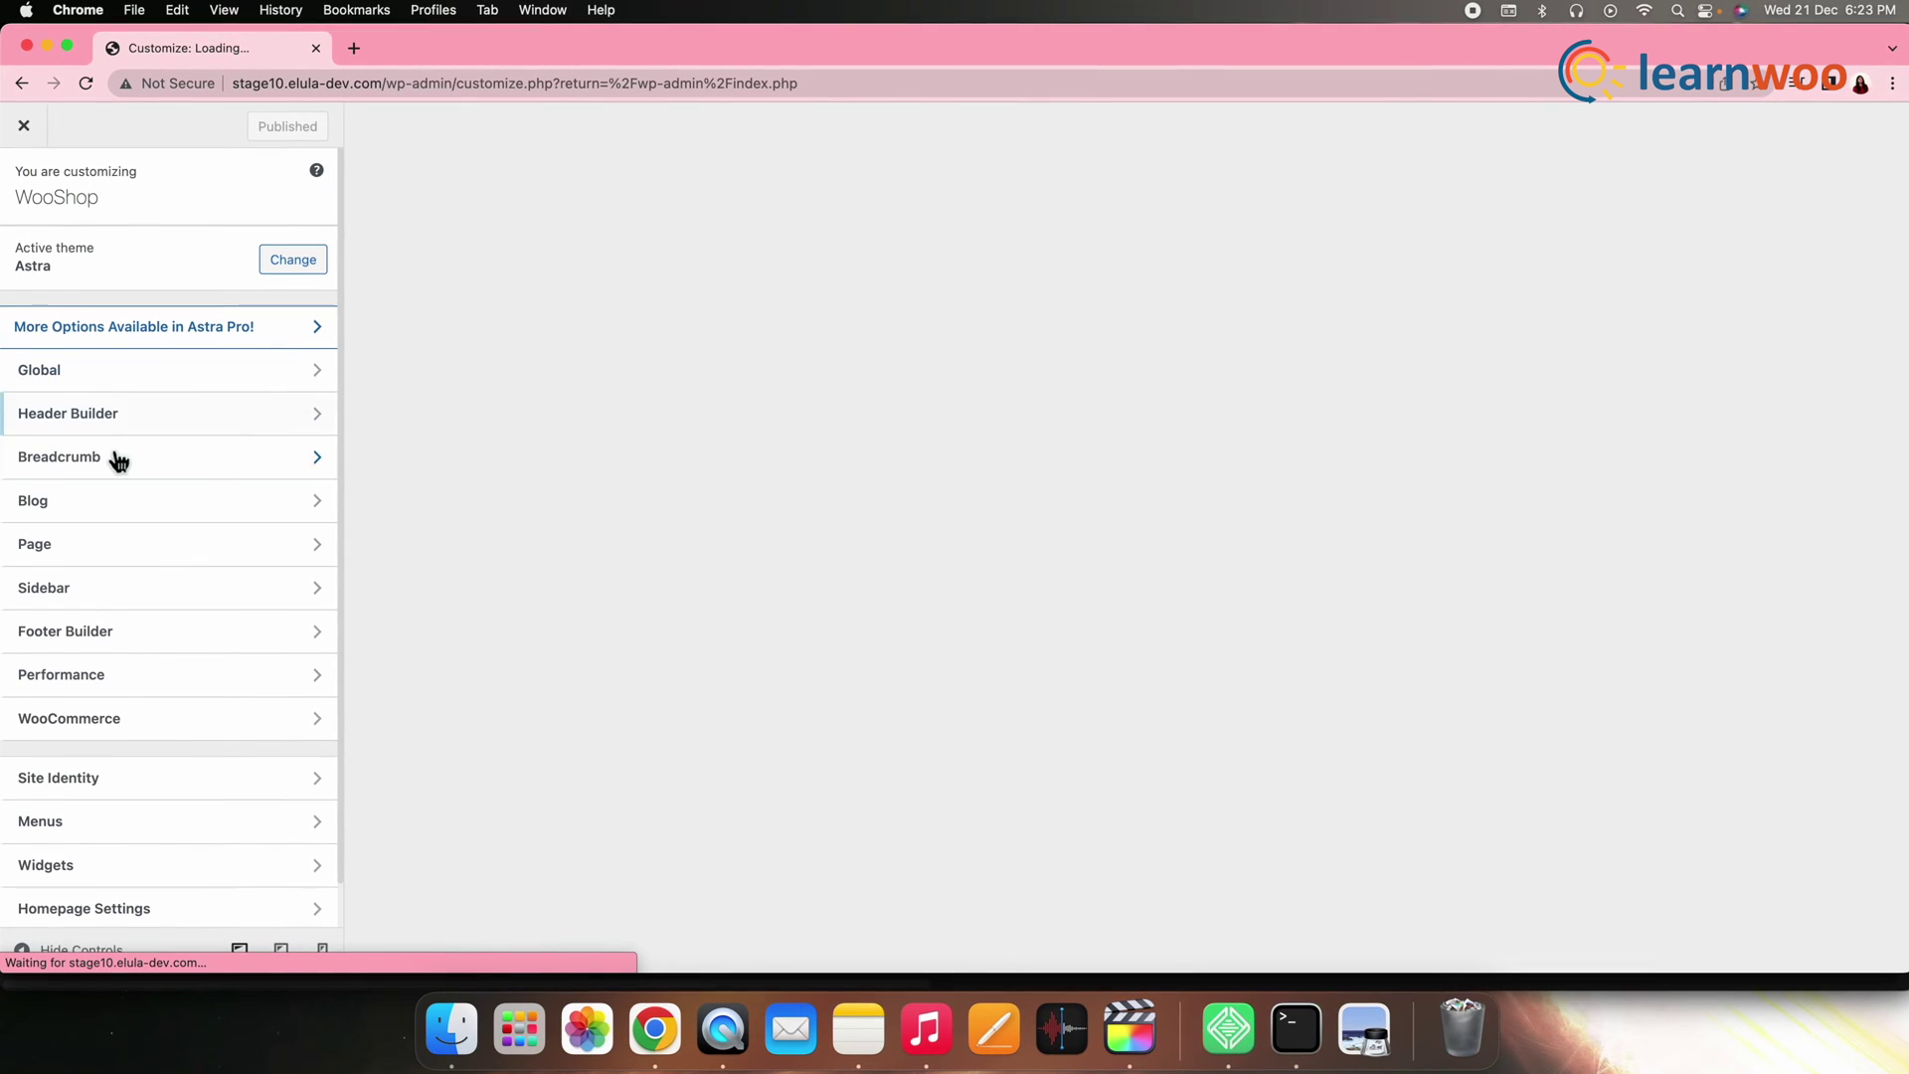
left_click(117, 736)
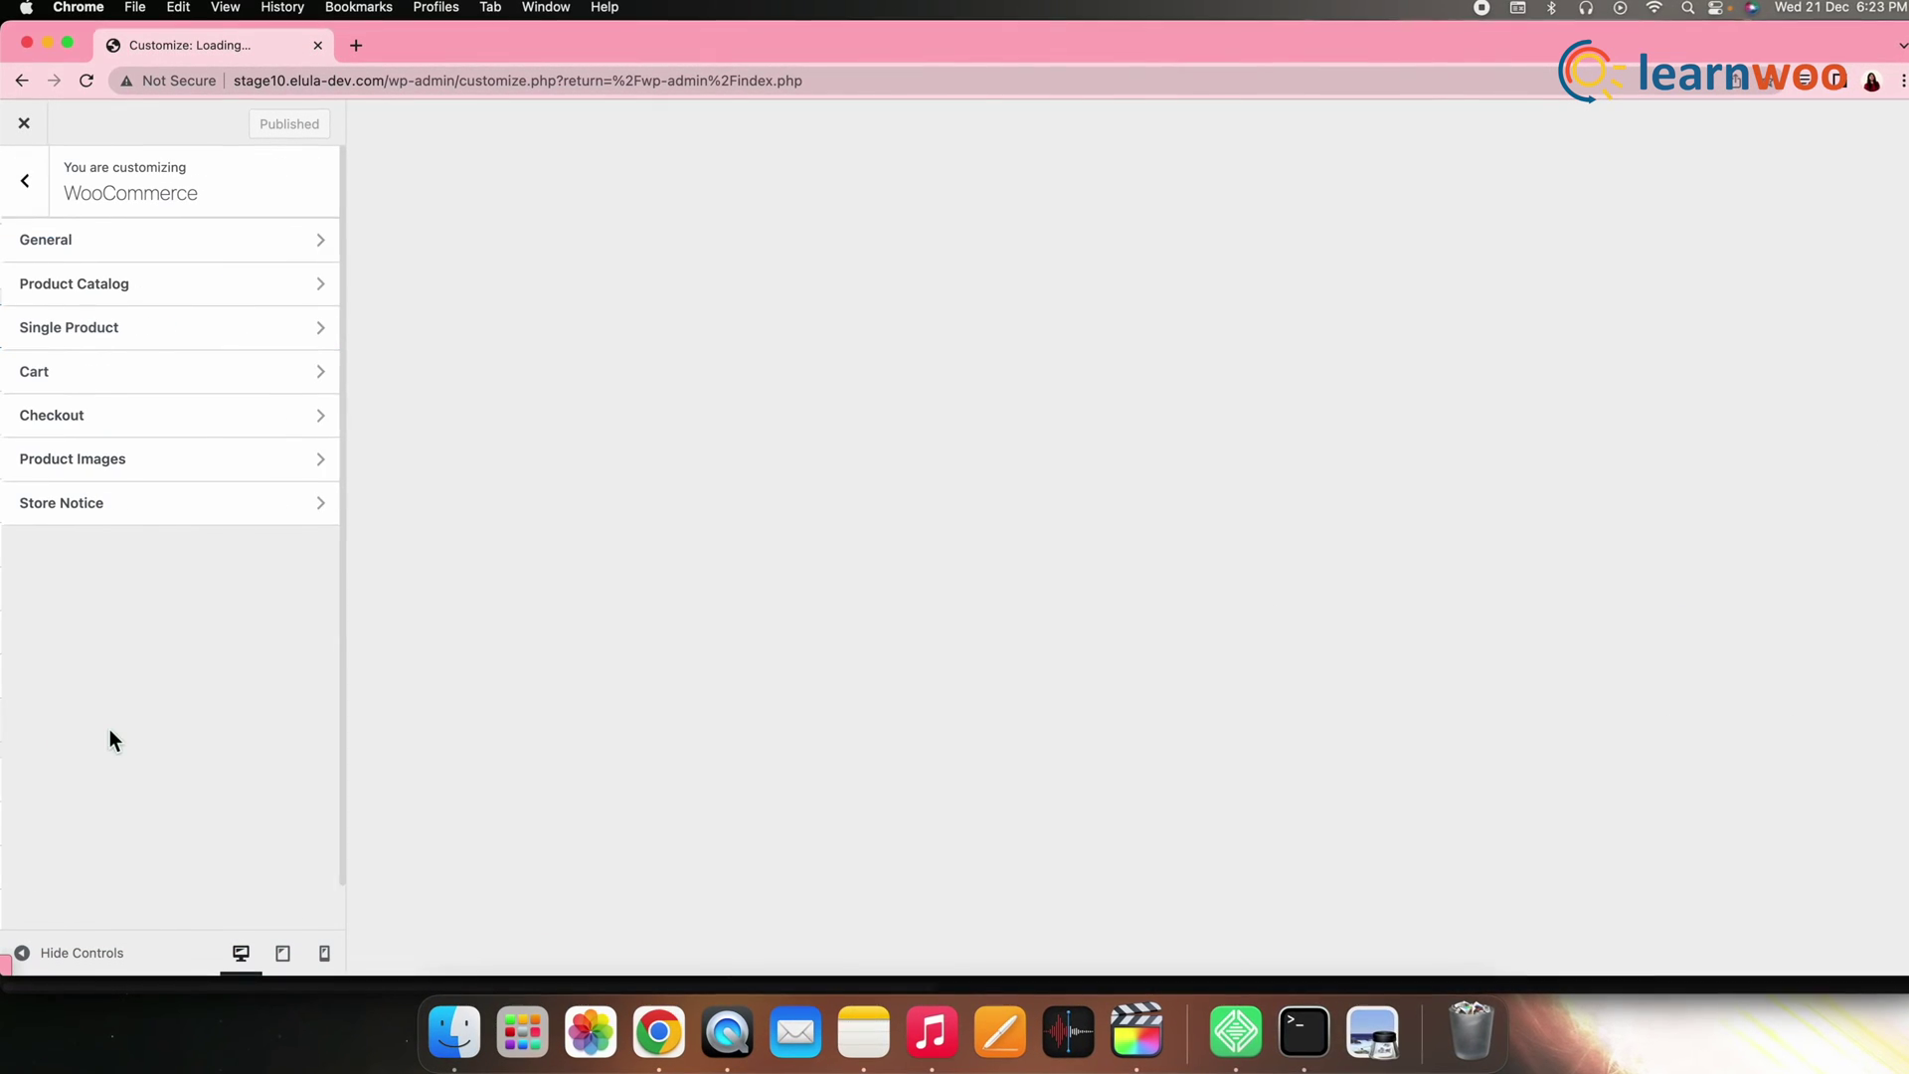
left_click(114, 284)
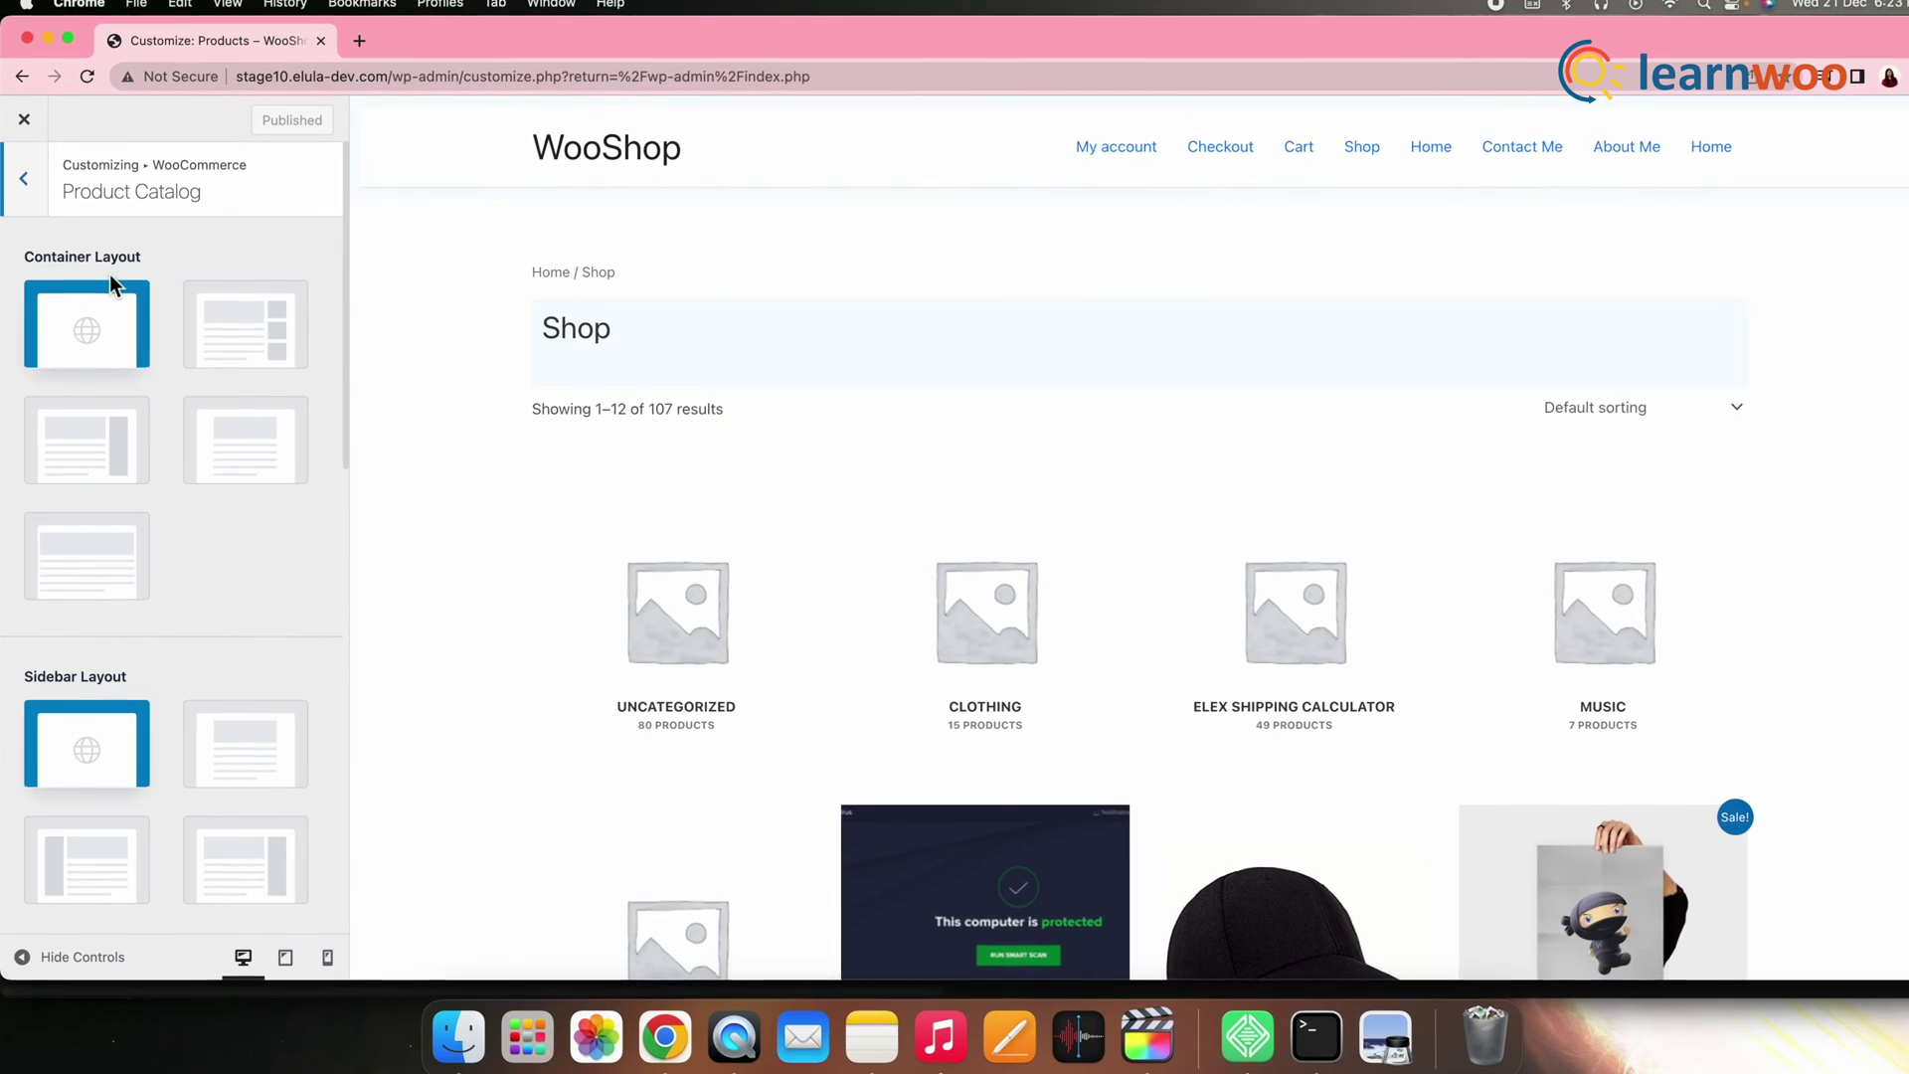
scroll(177, 654, "down", 5)
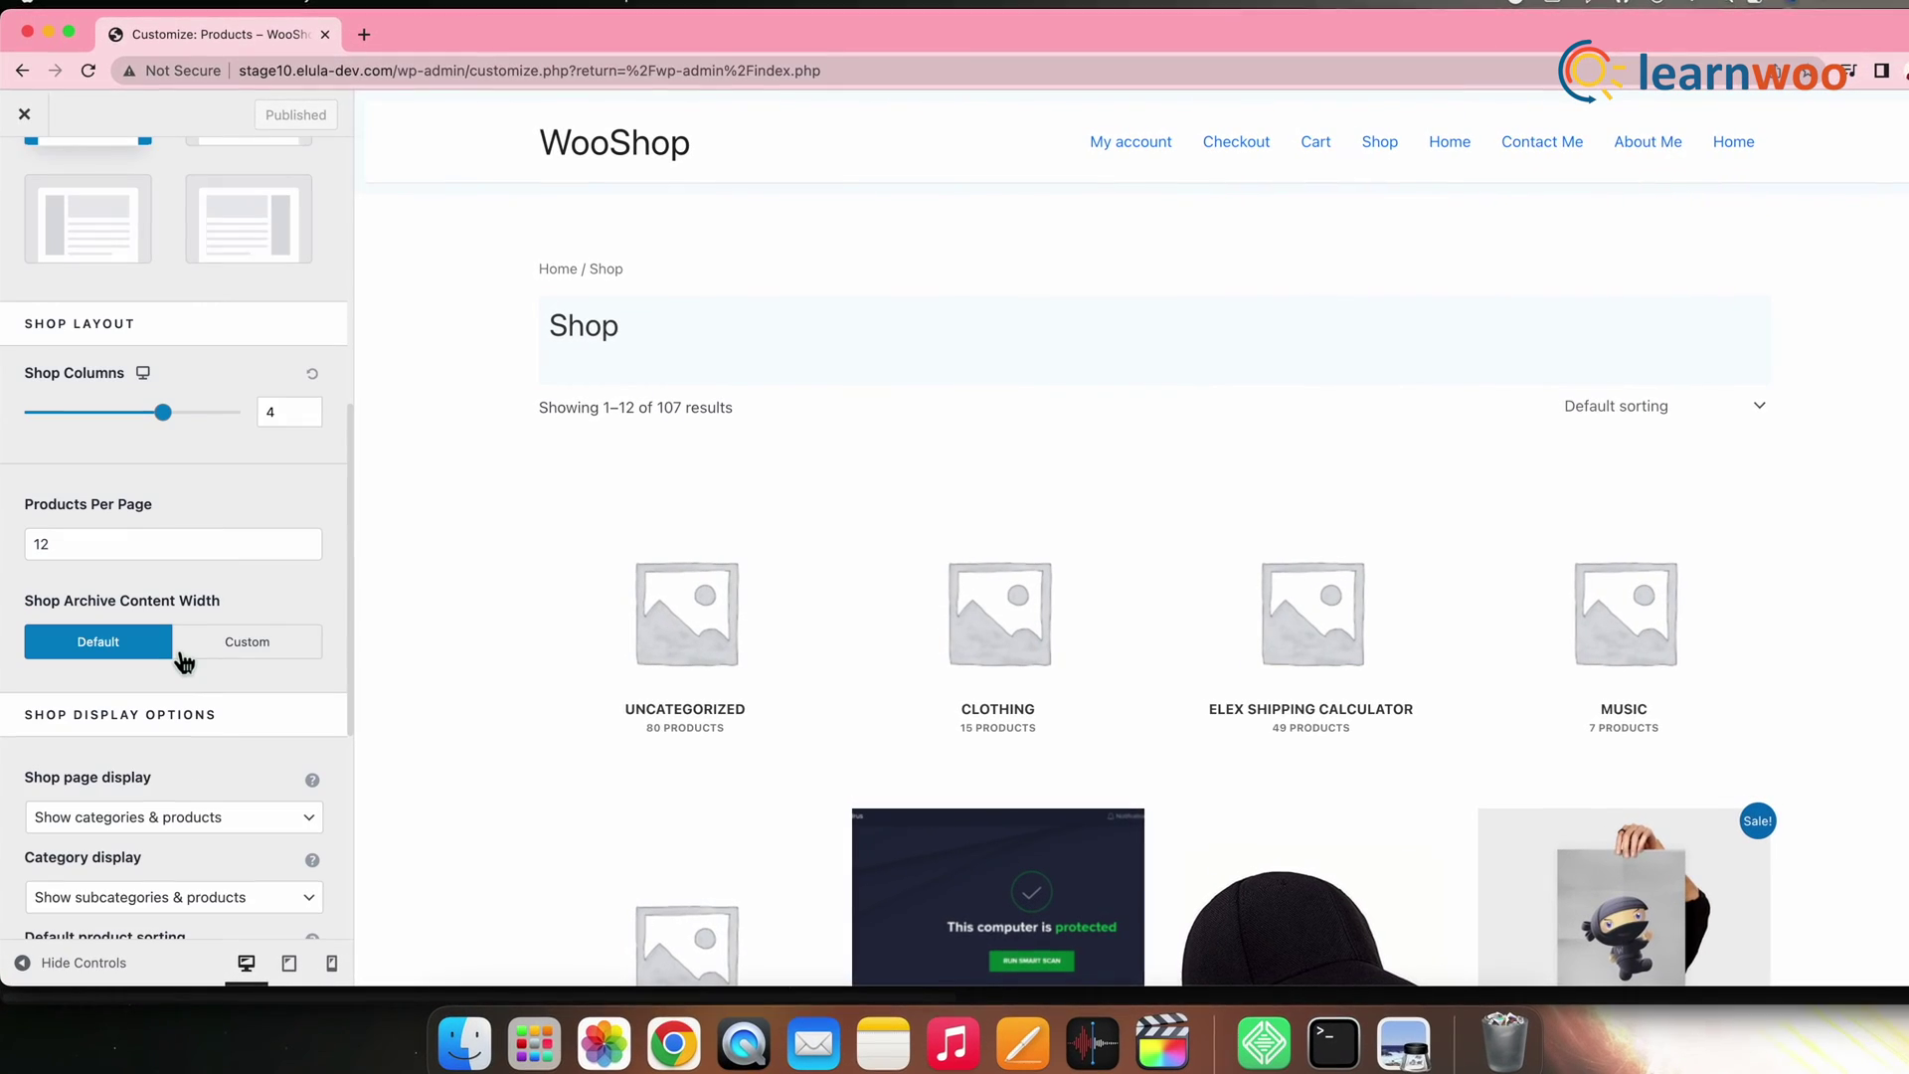
scroll(177, 652, "down", 6)
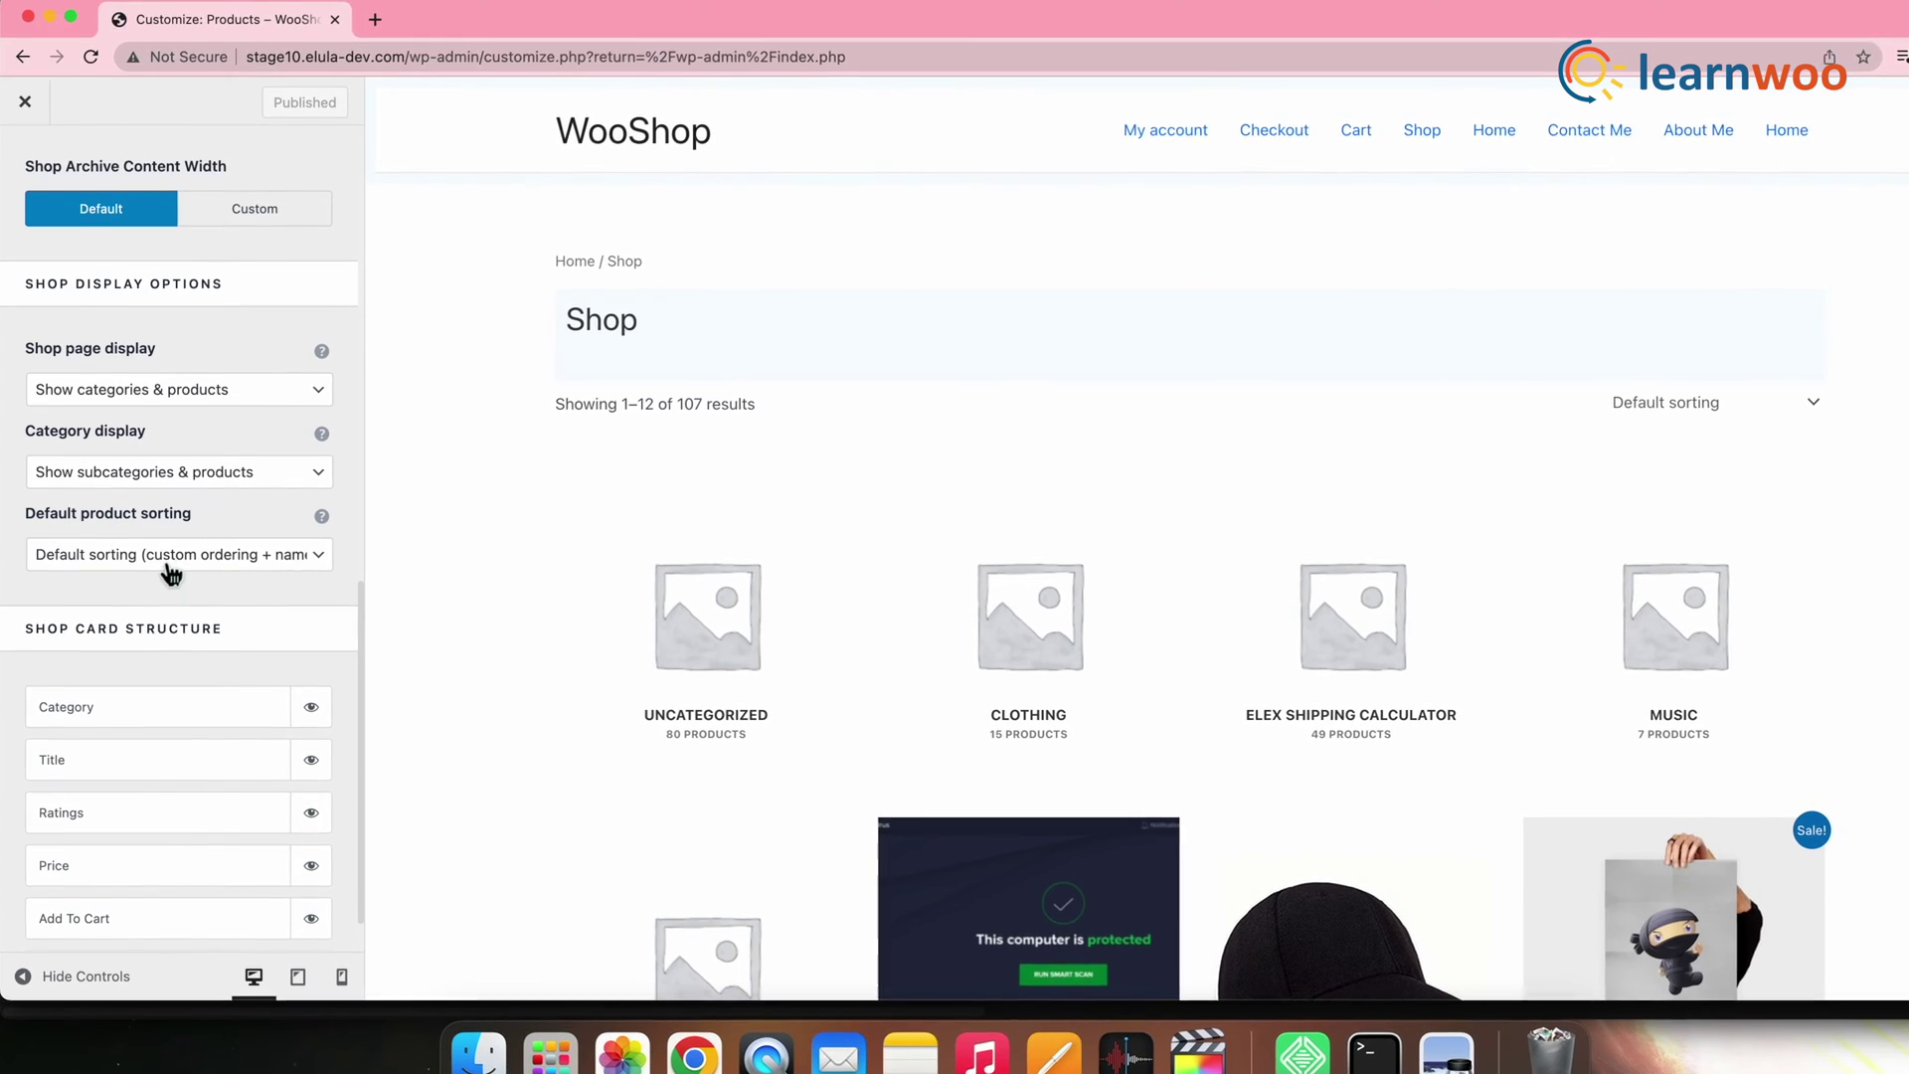
left_click(179, 554)
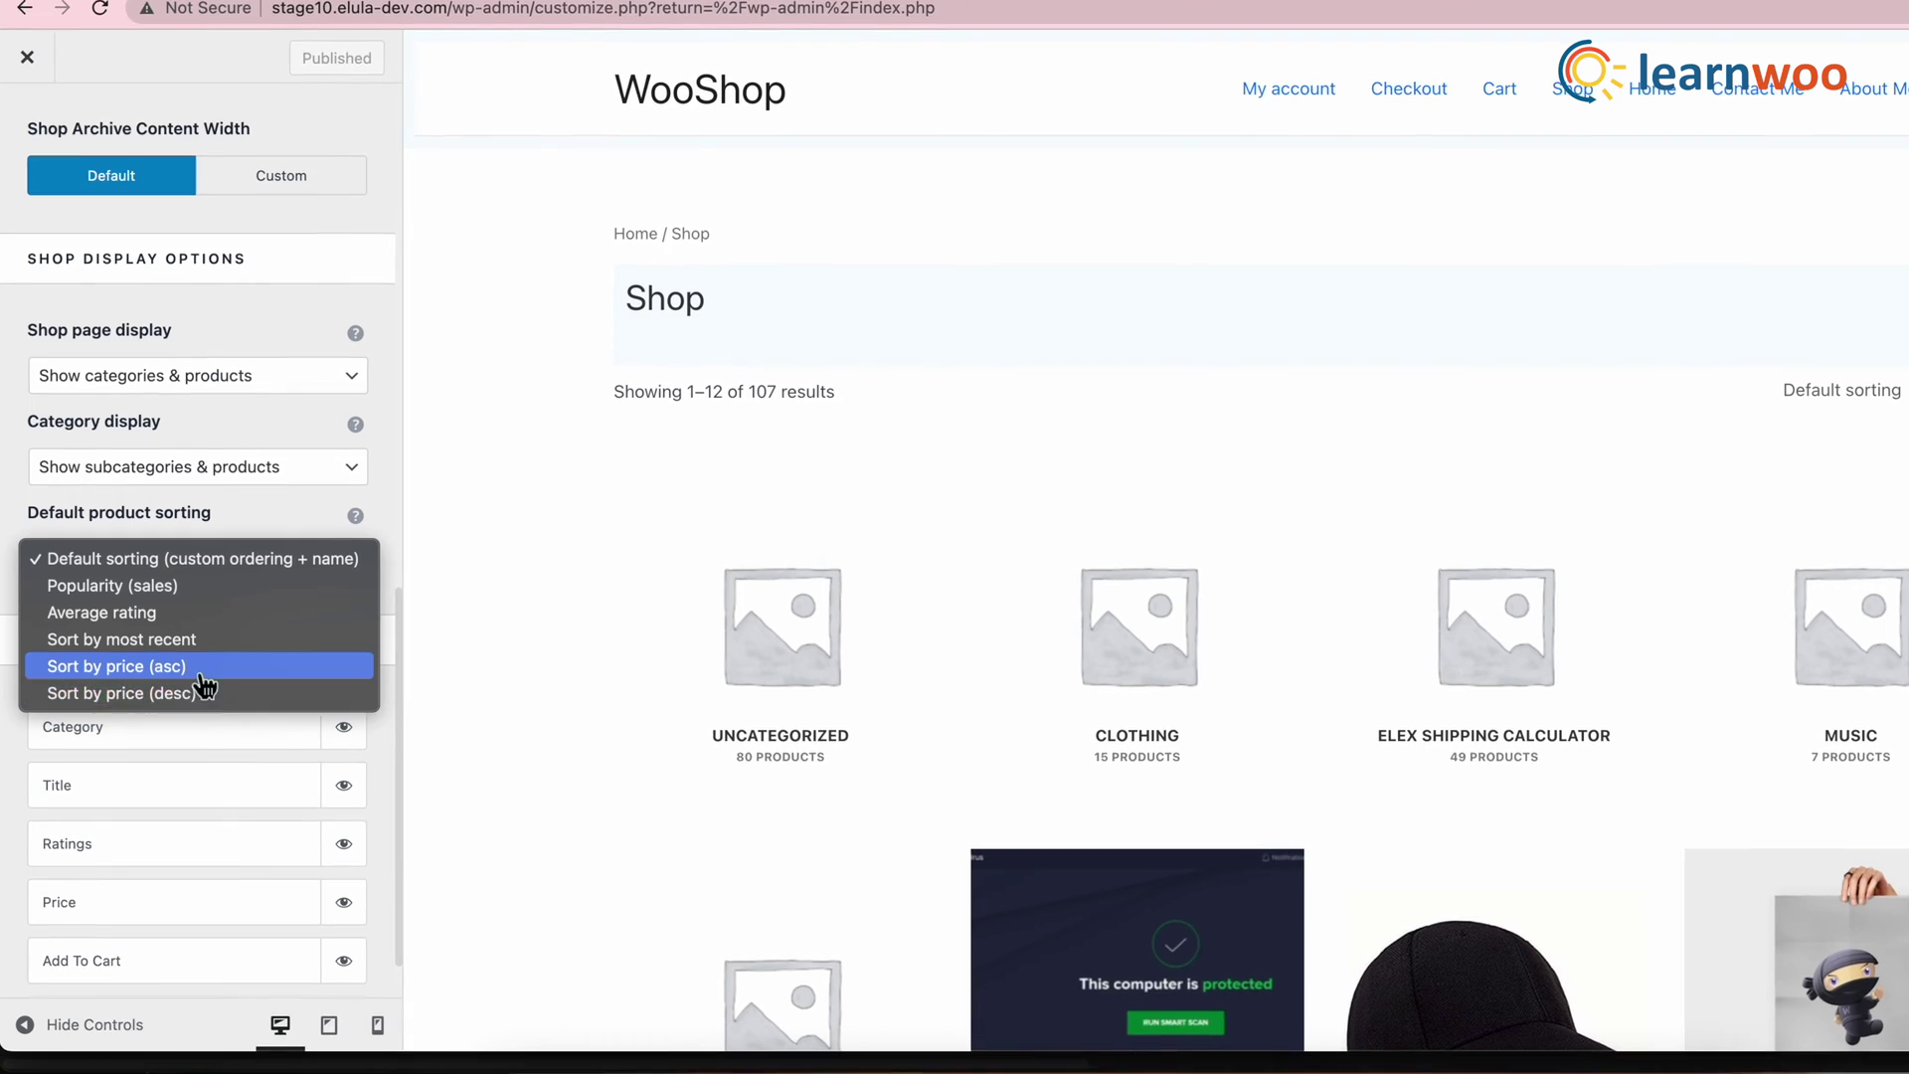
left_click(127, 586)
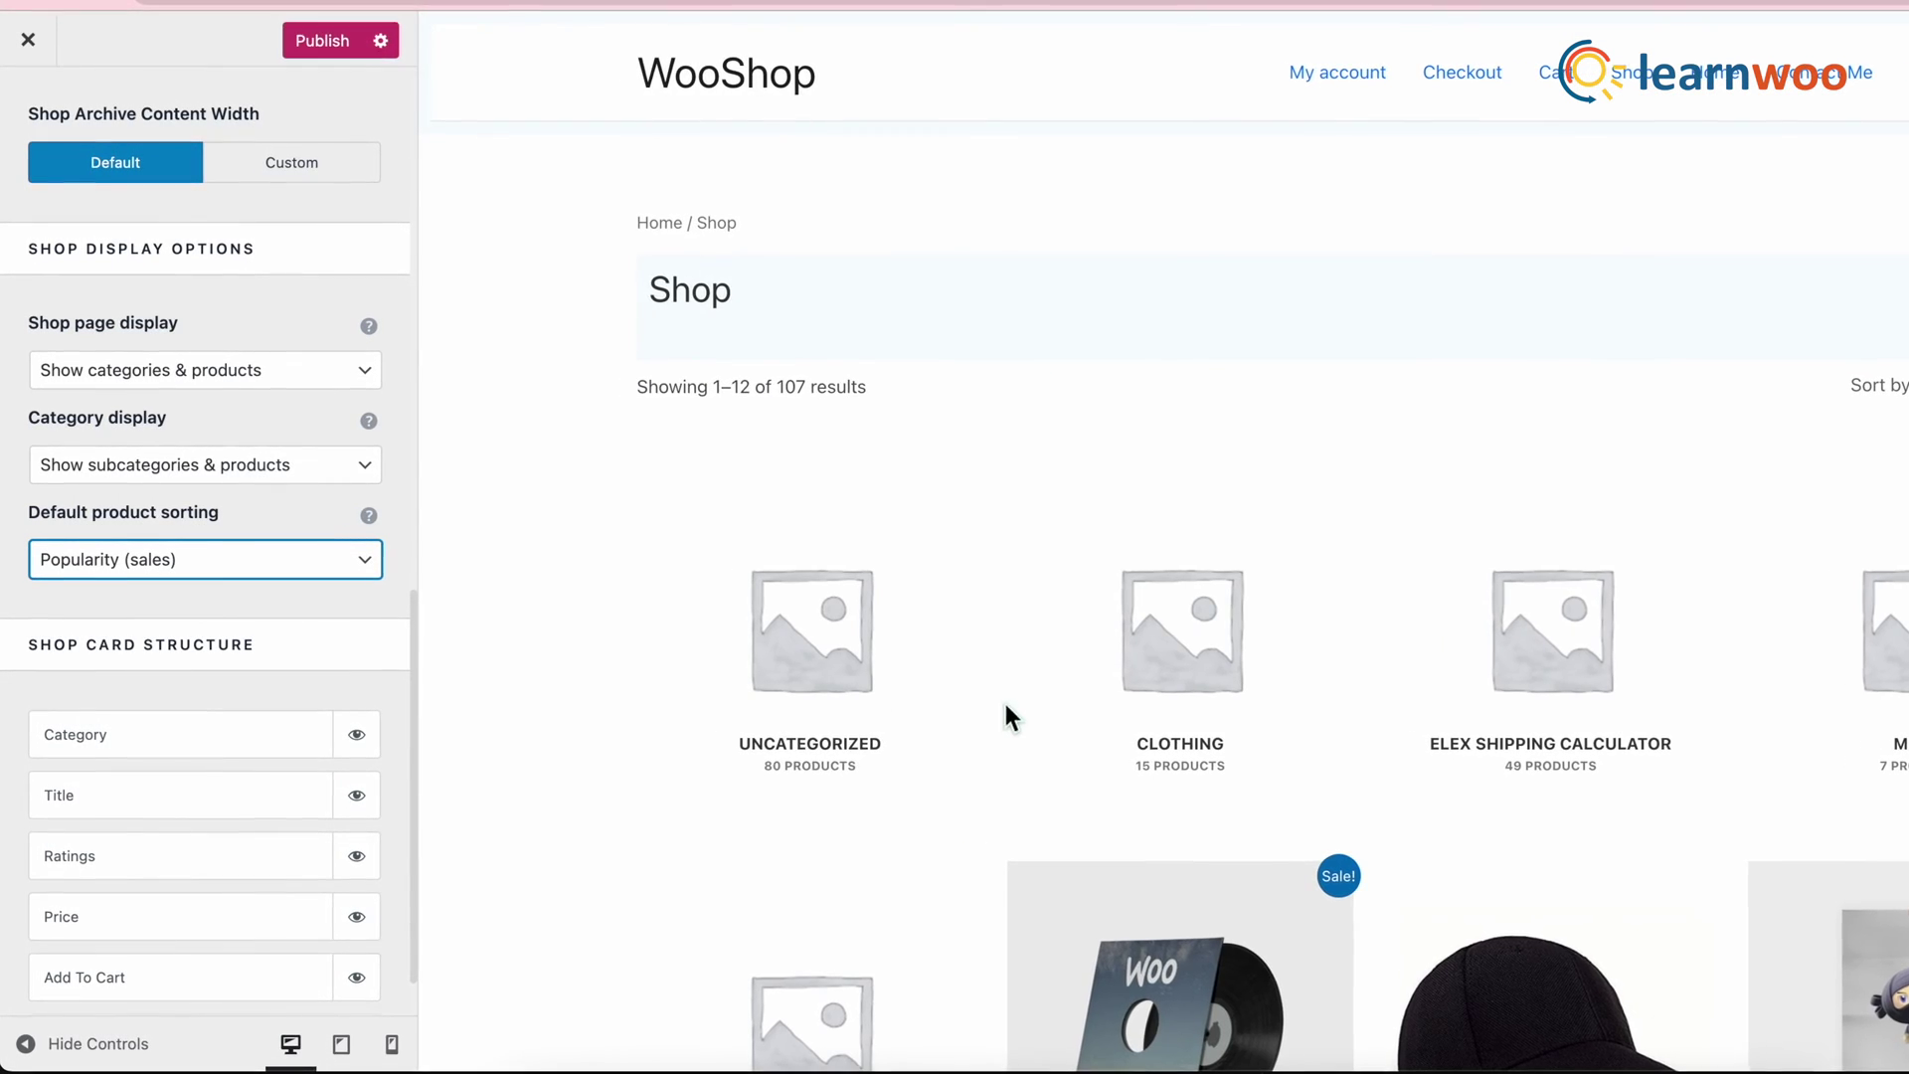
Publish the Popularity (sales) sorting and scroll the shop preview to check the product order
key("ctrl+s")
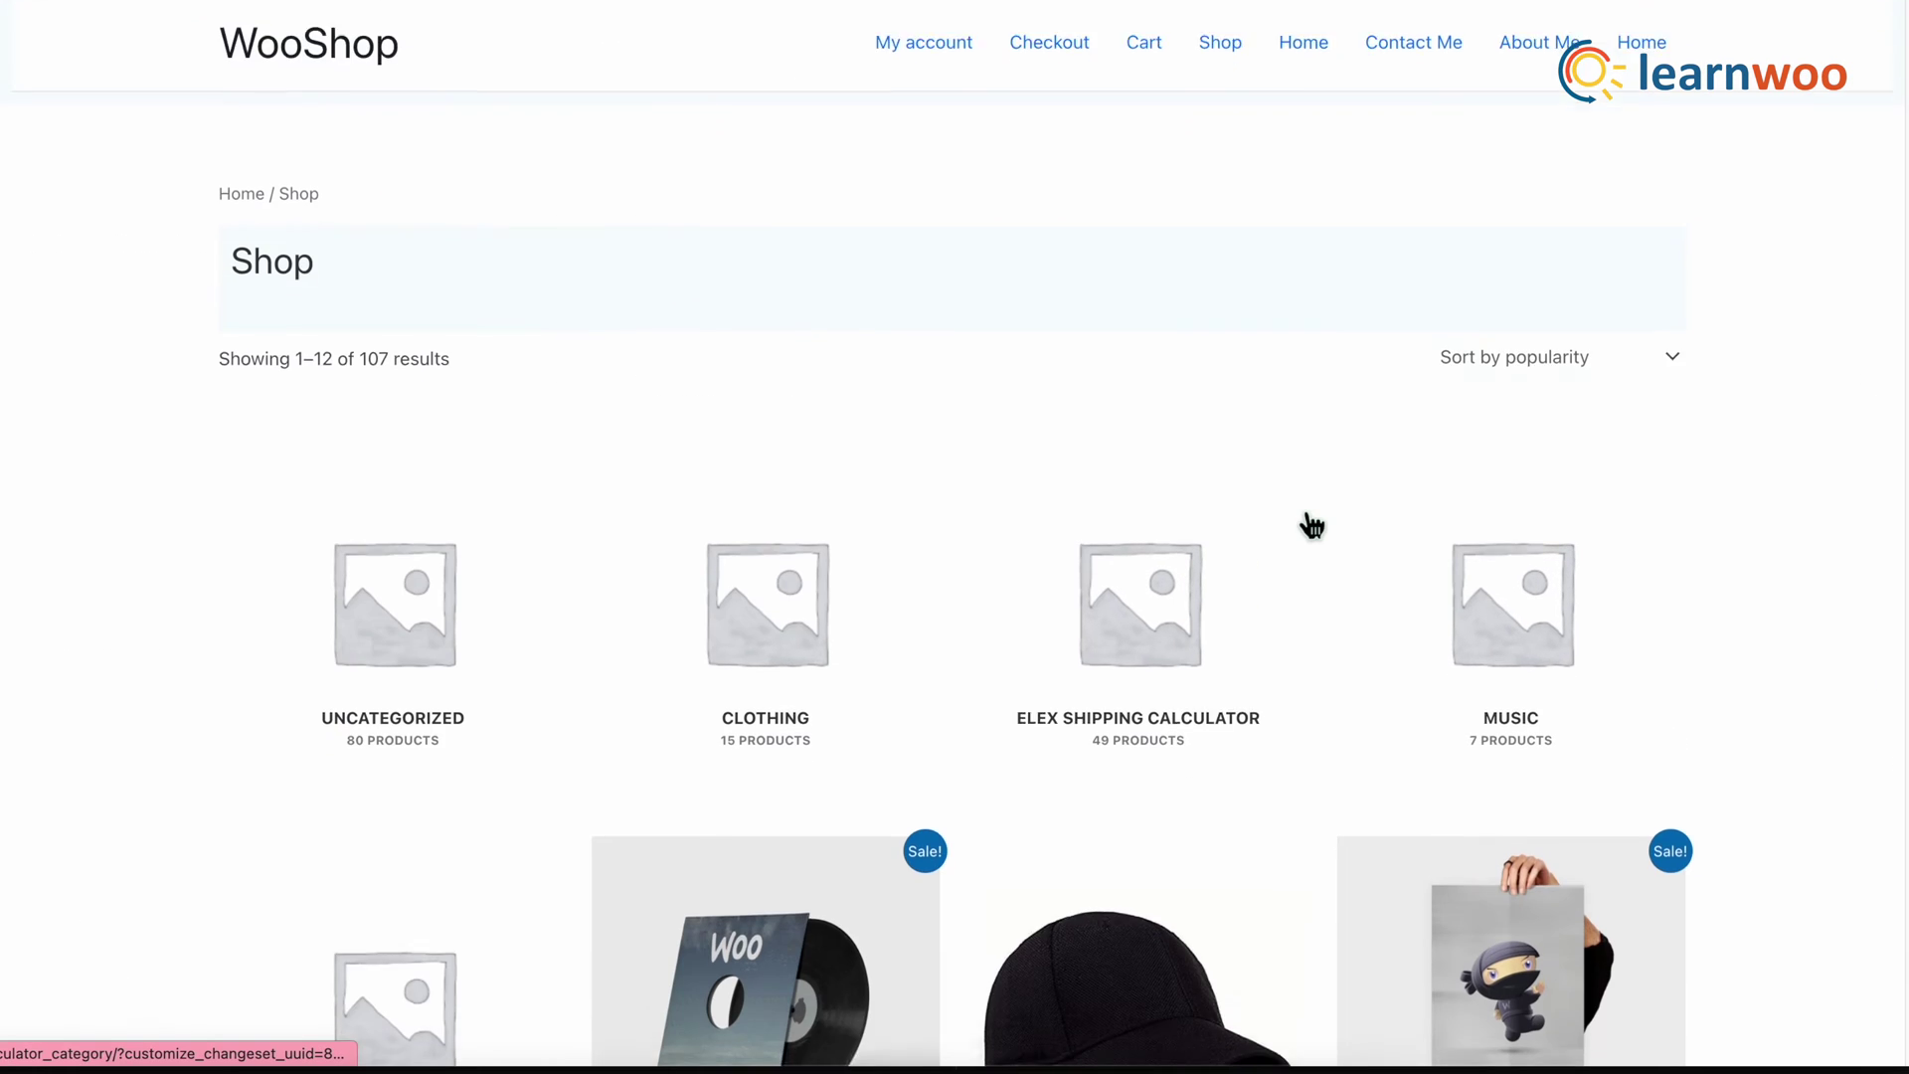
scroll(1308, 524, "down", 4)
scroll(1439, 162, "up", 1)
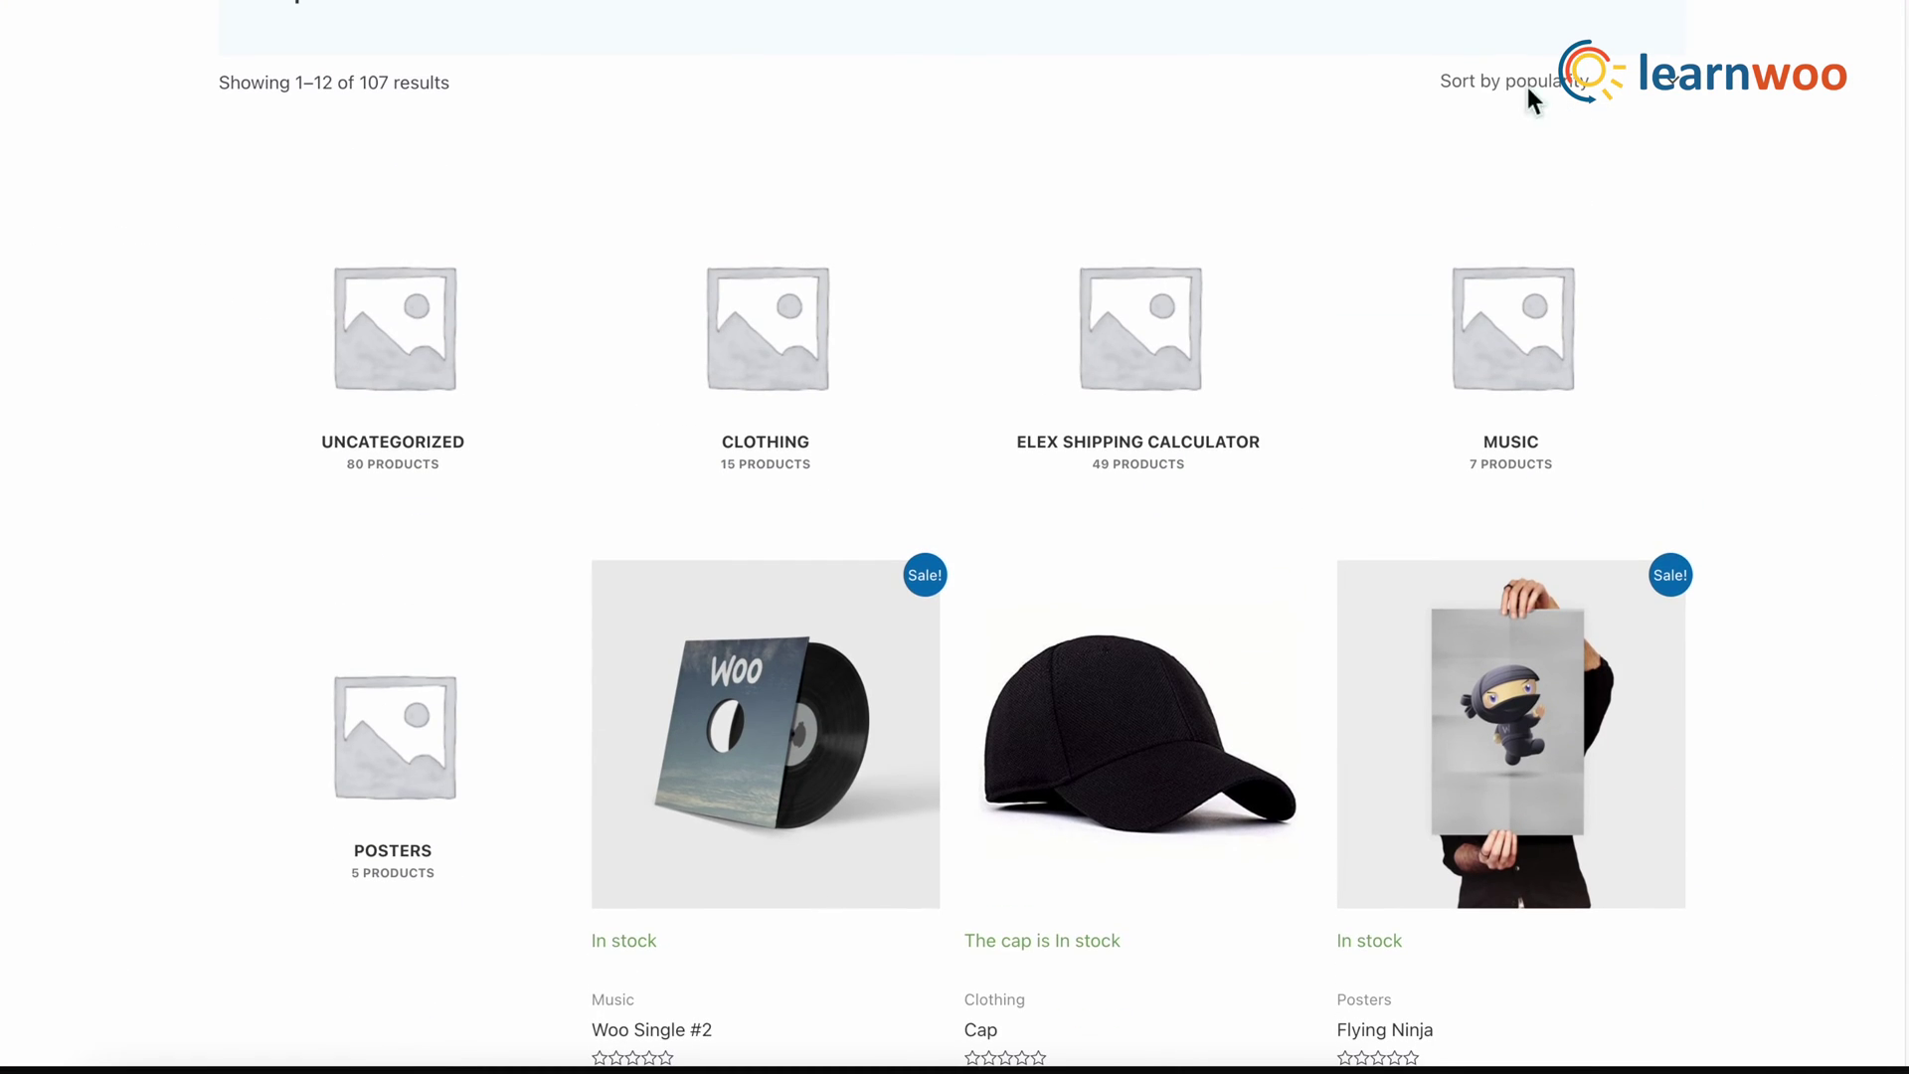
scroll(1098, 604, "down", 10)
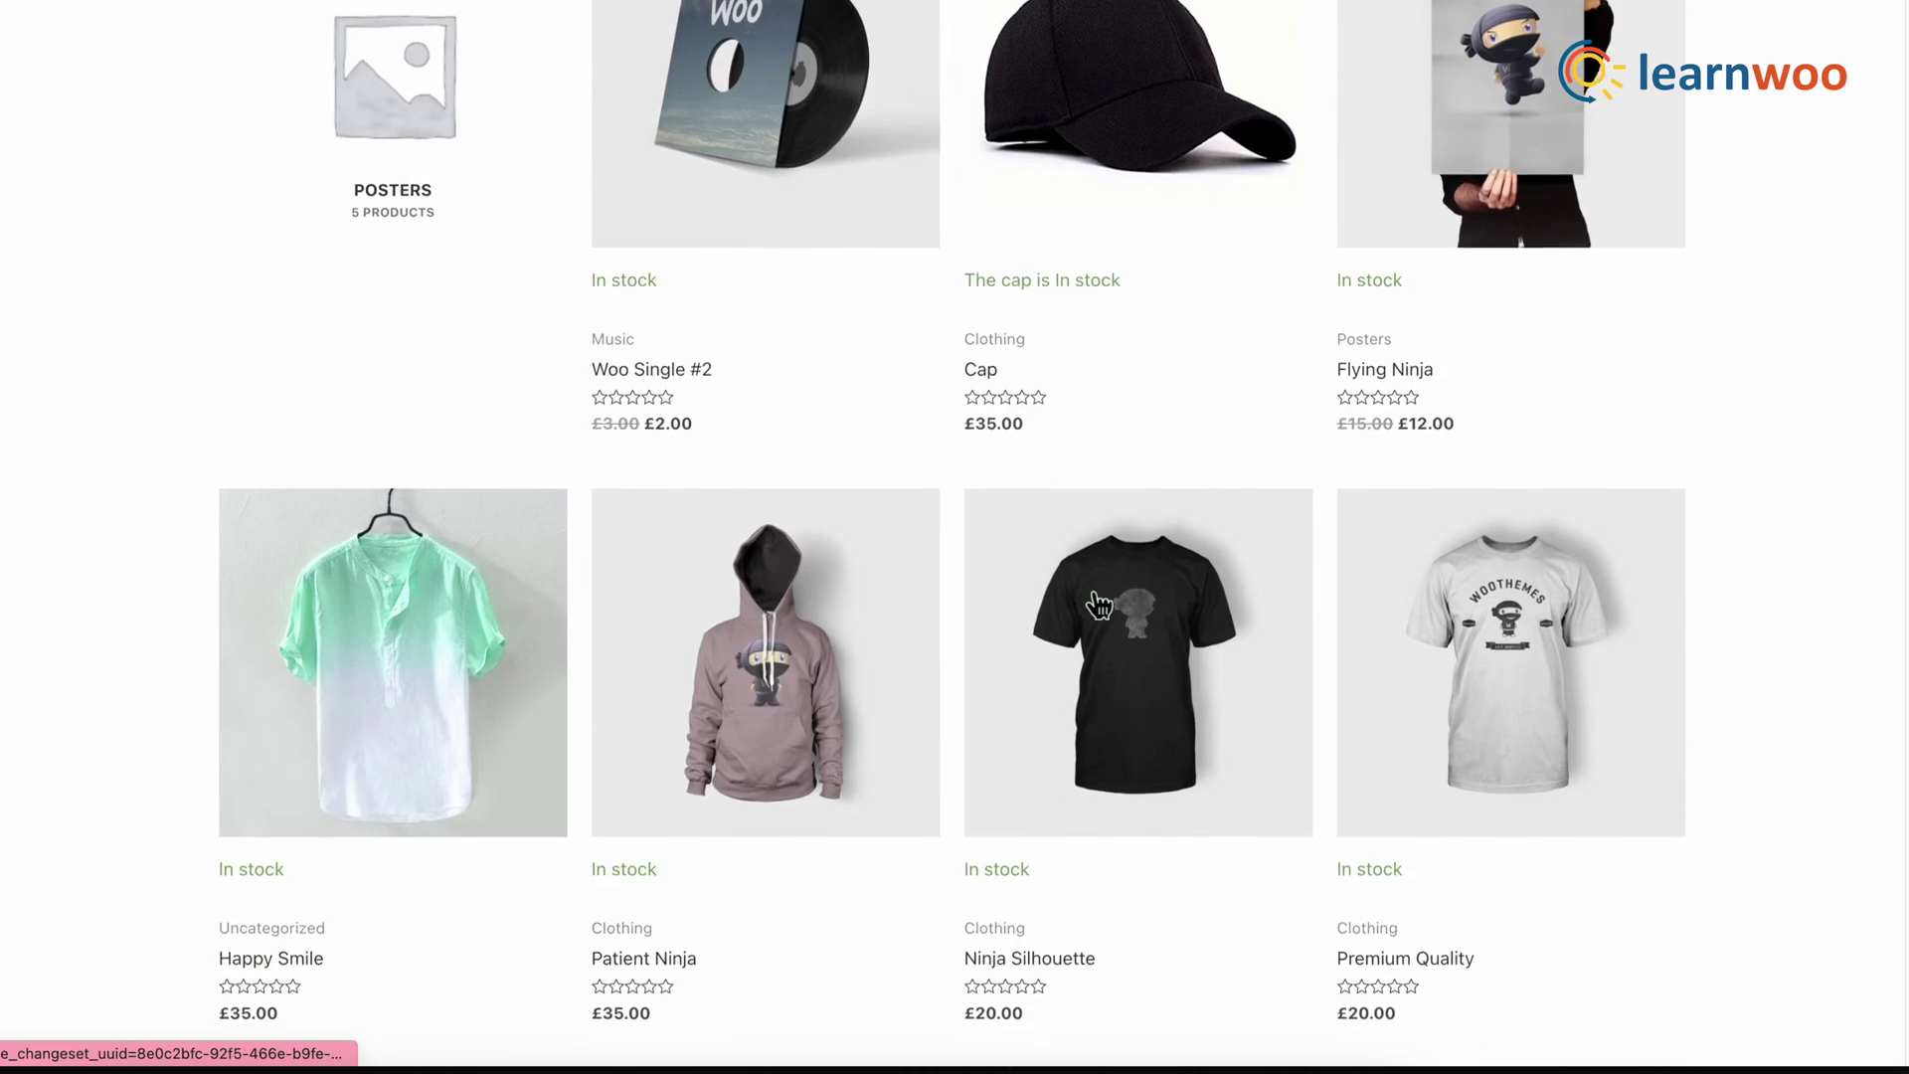
scroll(1093, 601, "down", 10)
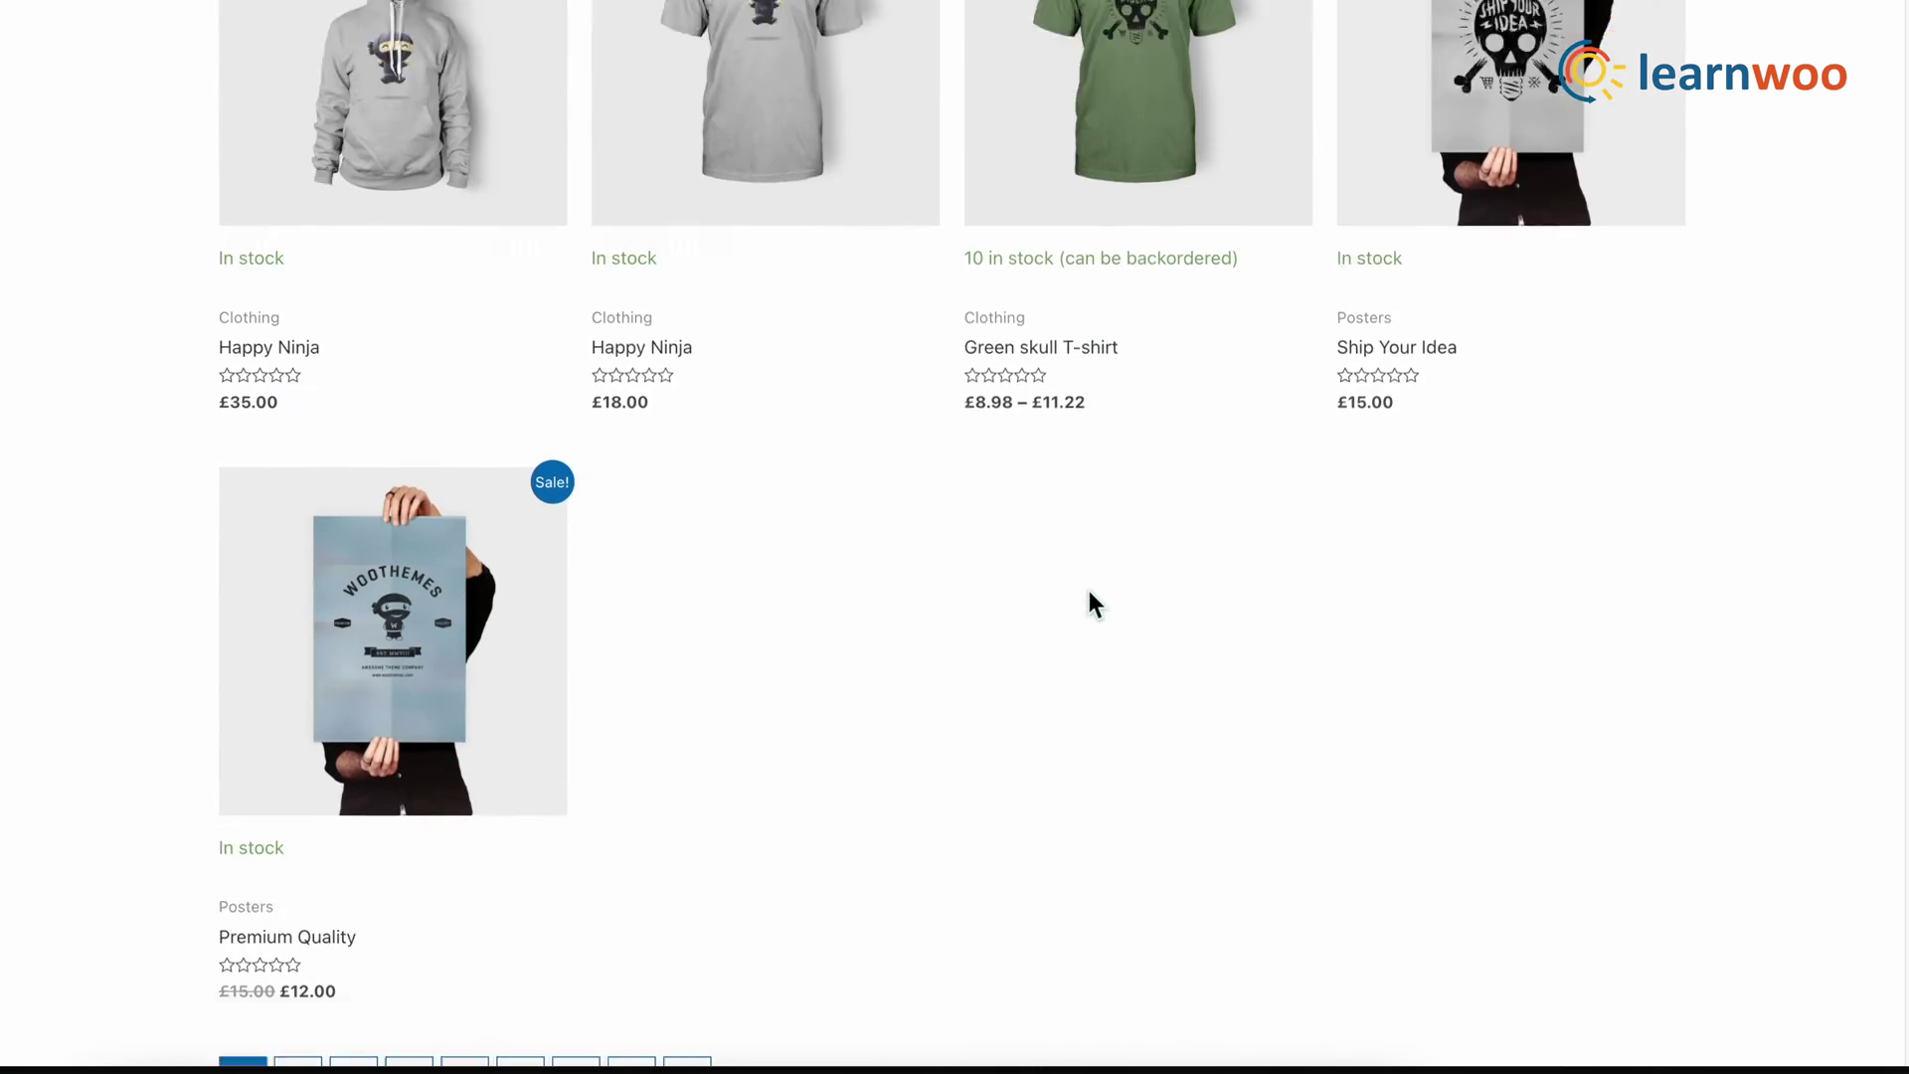
scroll(1088, 591, "down", 1)
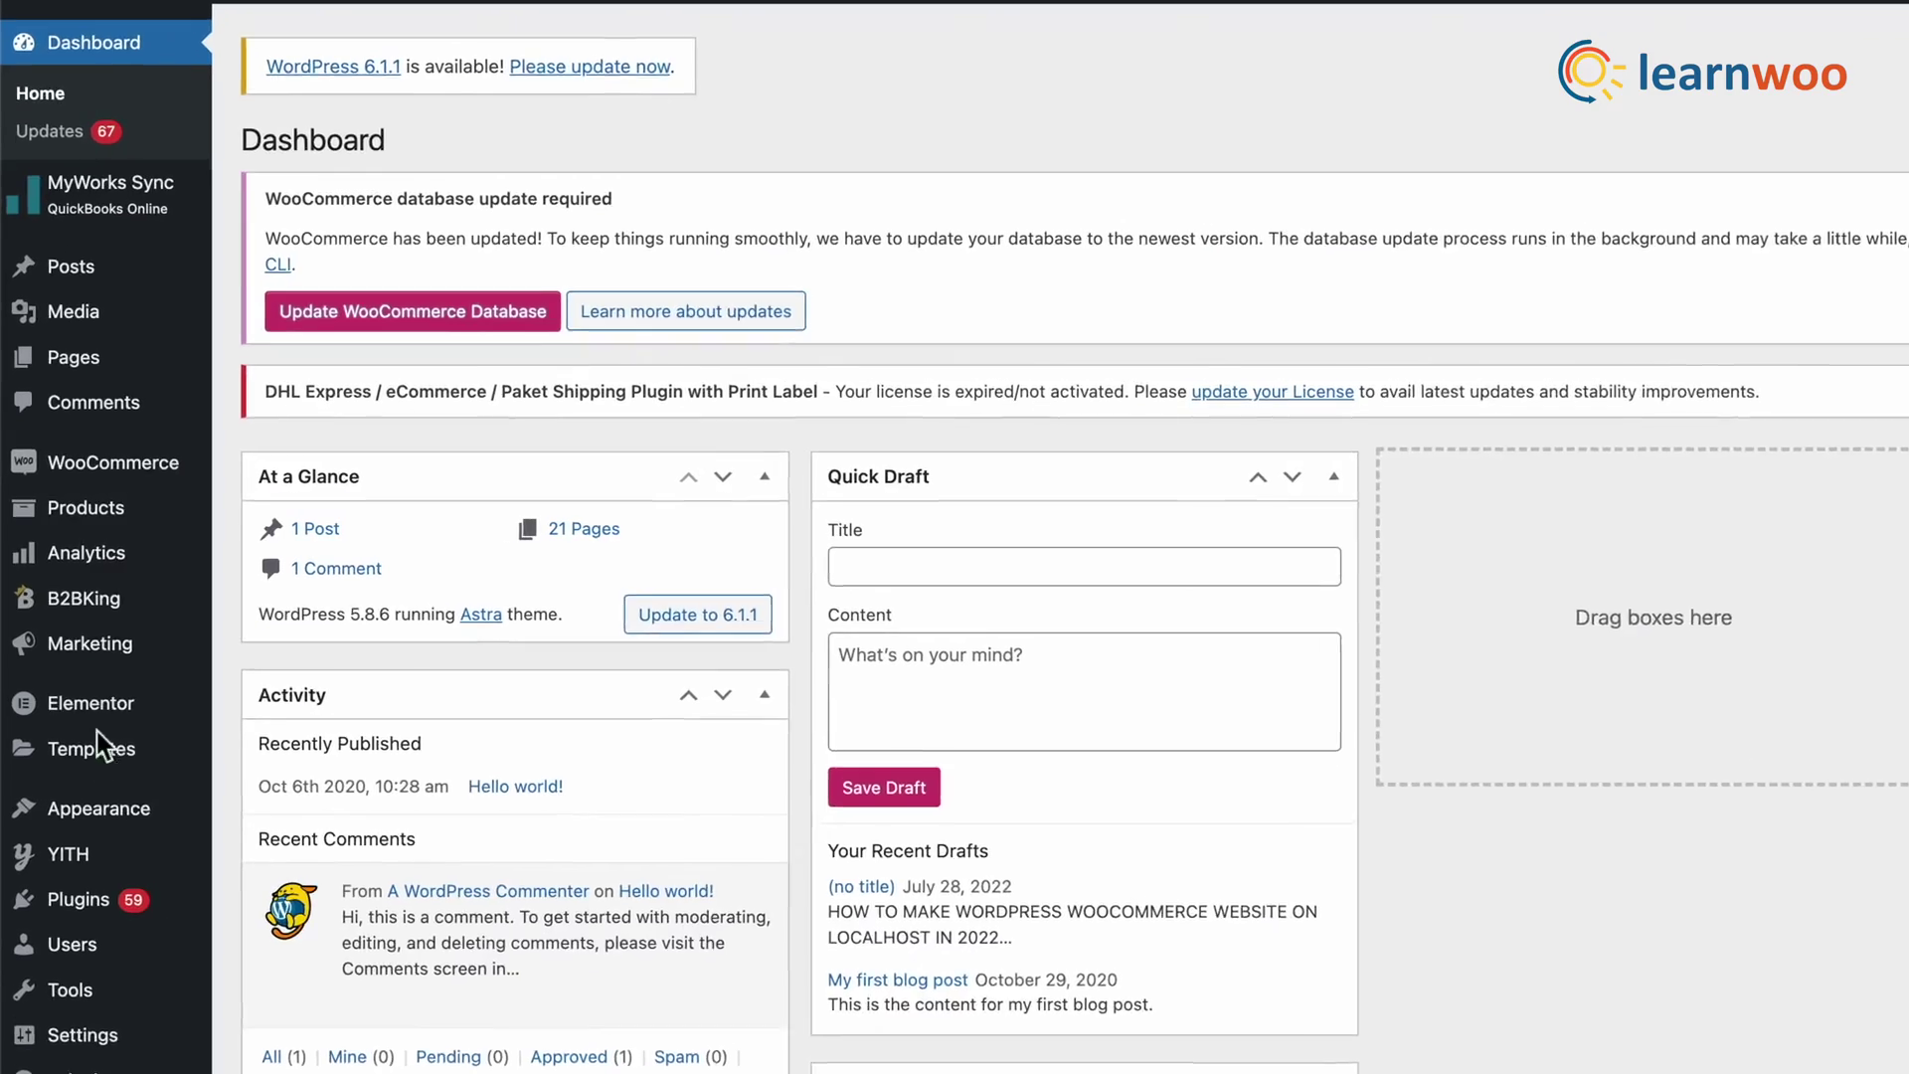
In the All Products sorting view, drag Anti-Virus and Cap below the drafts and CriticalMail toward the top
mouse_move(70, 507)
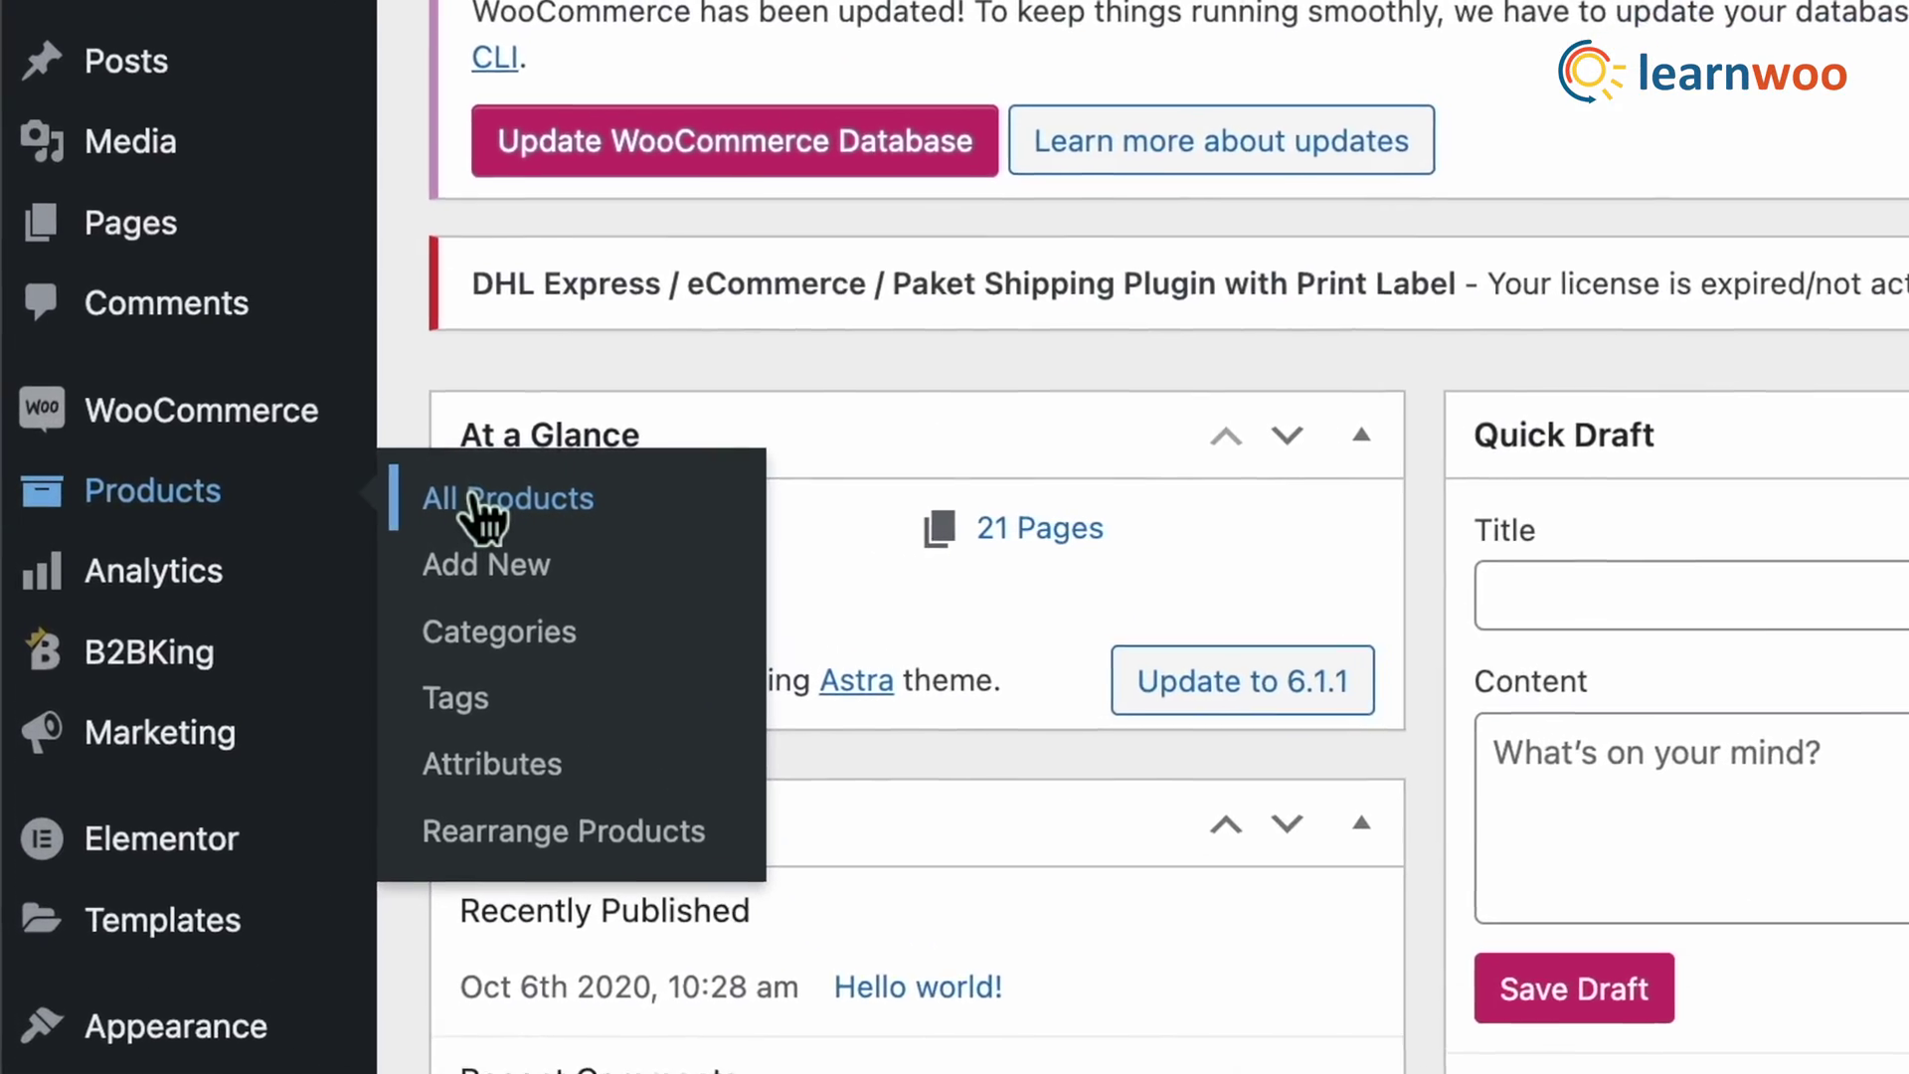
left_click(381, 509)
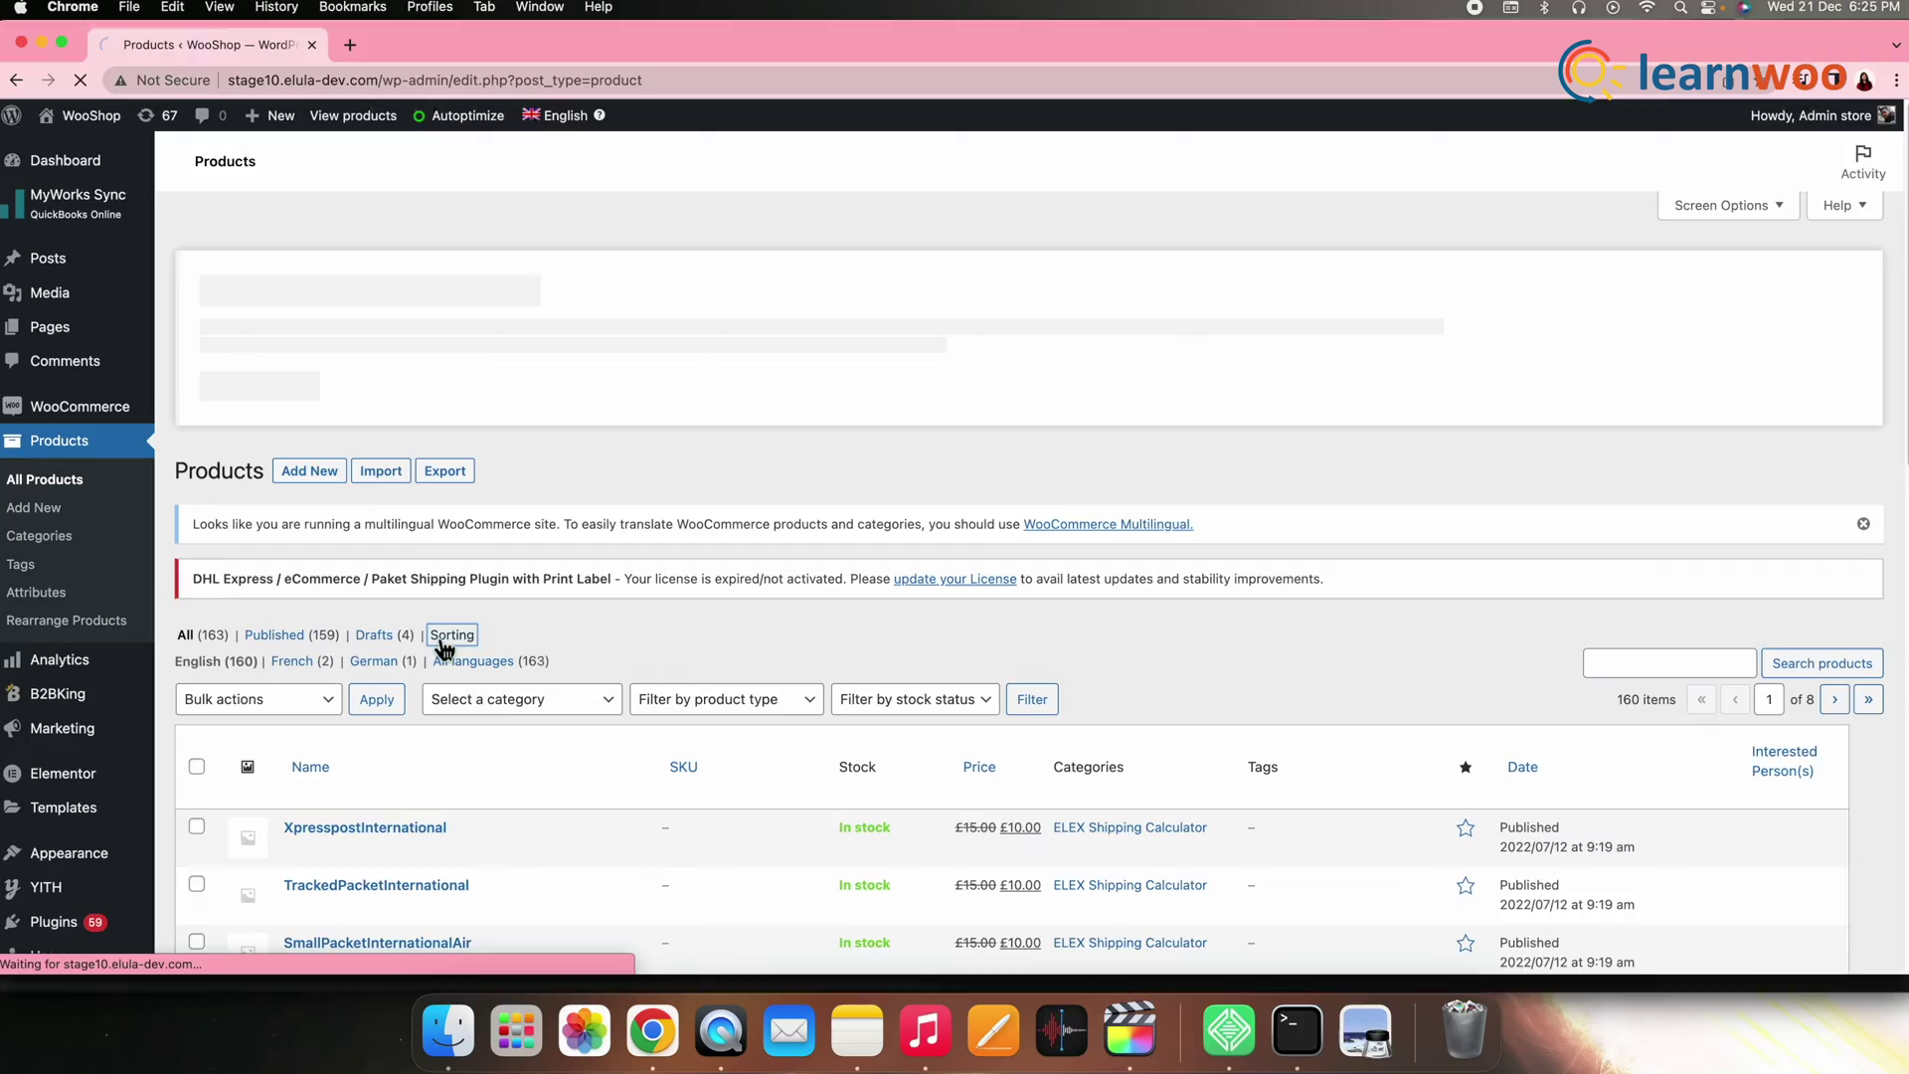
left_click(452, 634)
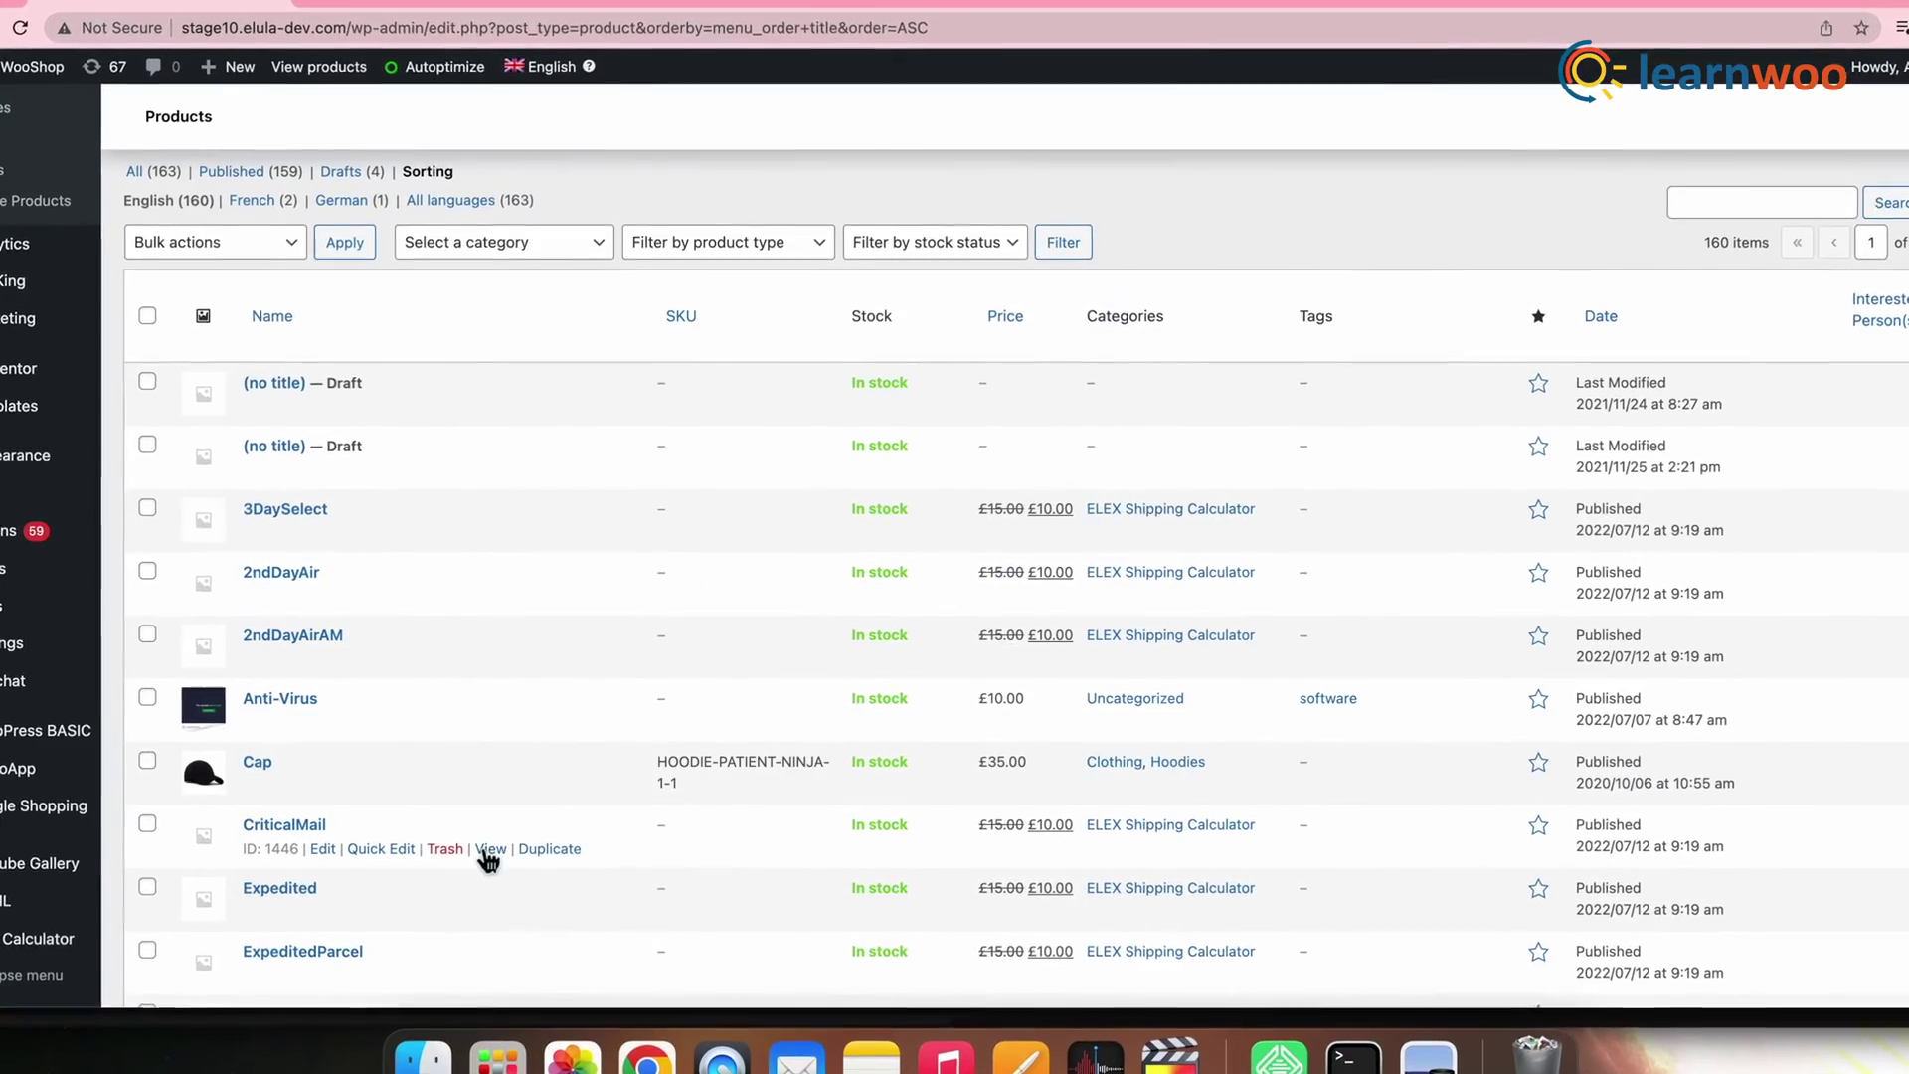
left_click_drag(377, 703, 376, 497)
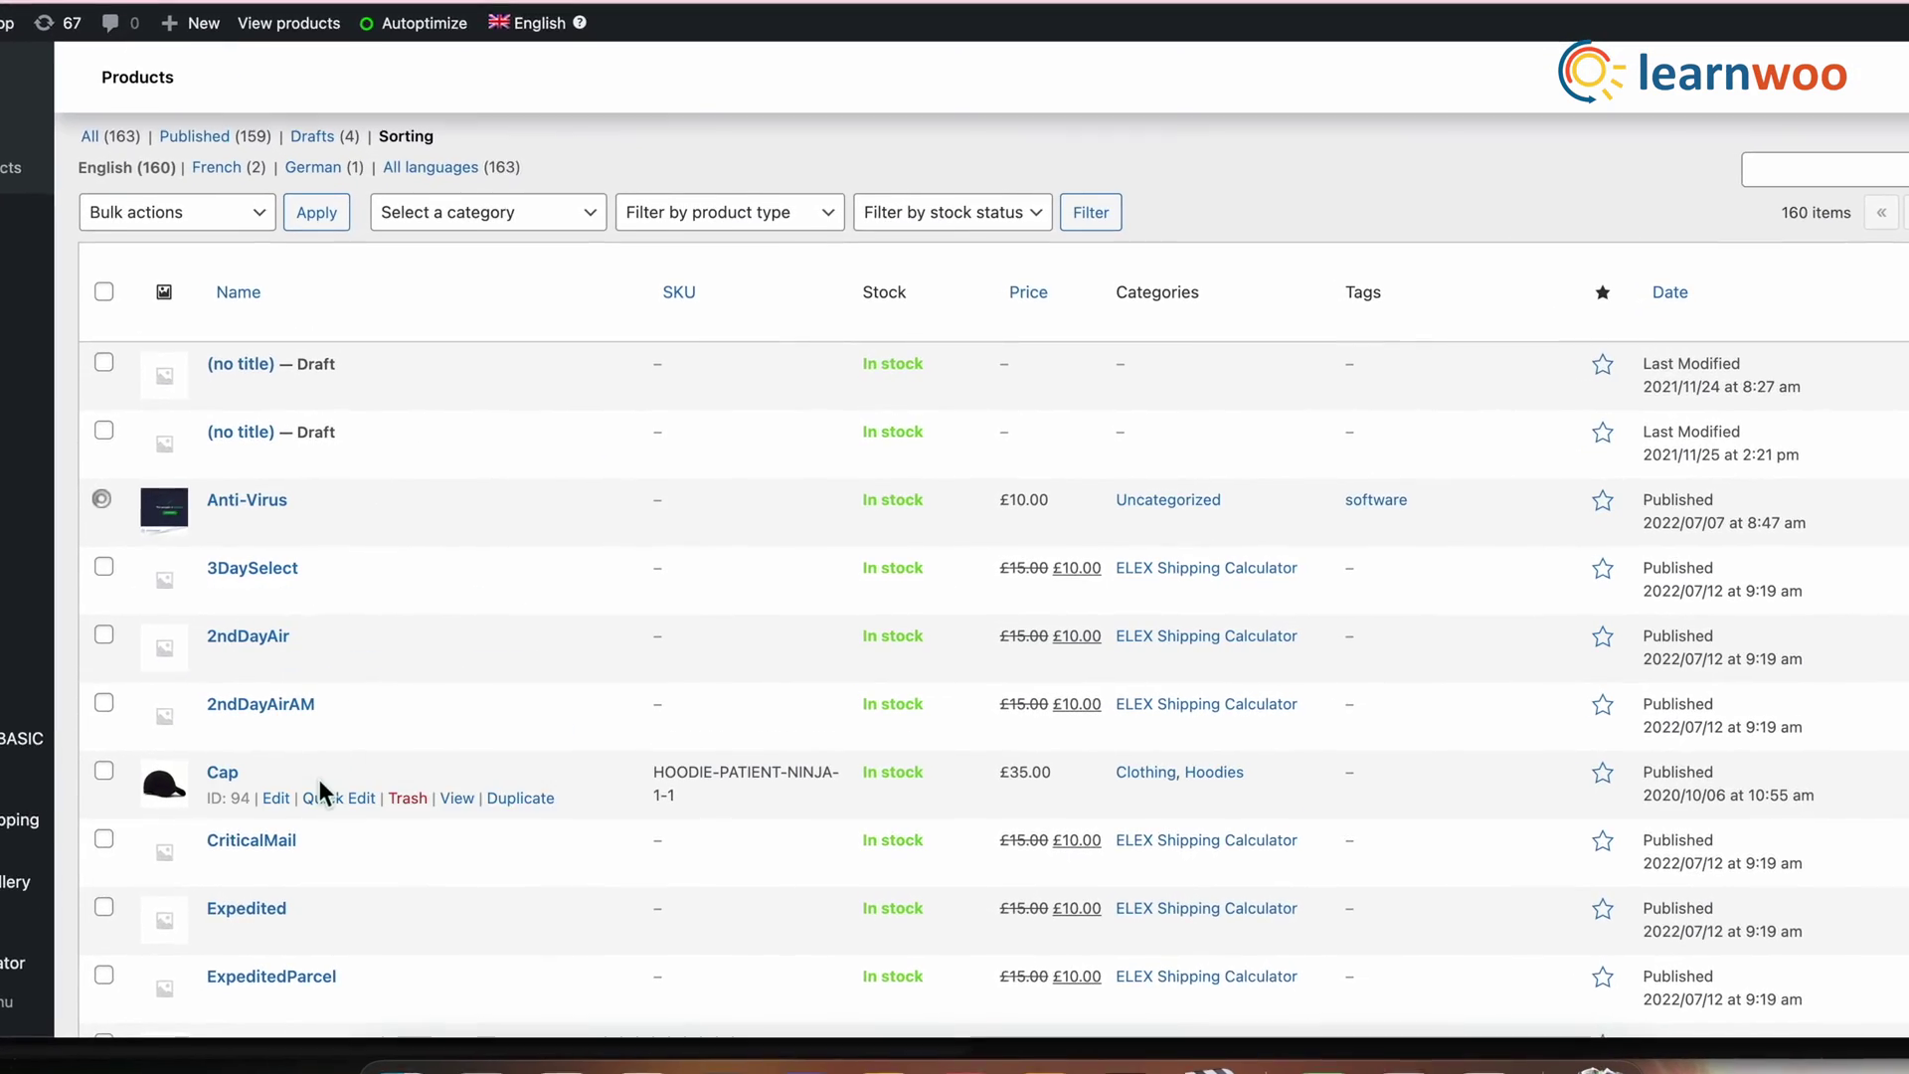
left_click_drag(316, 771, 318, 545)
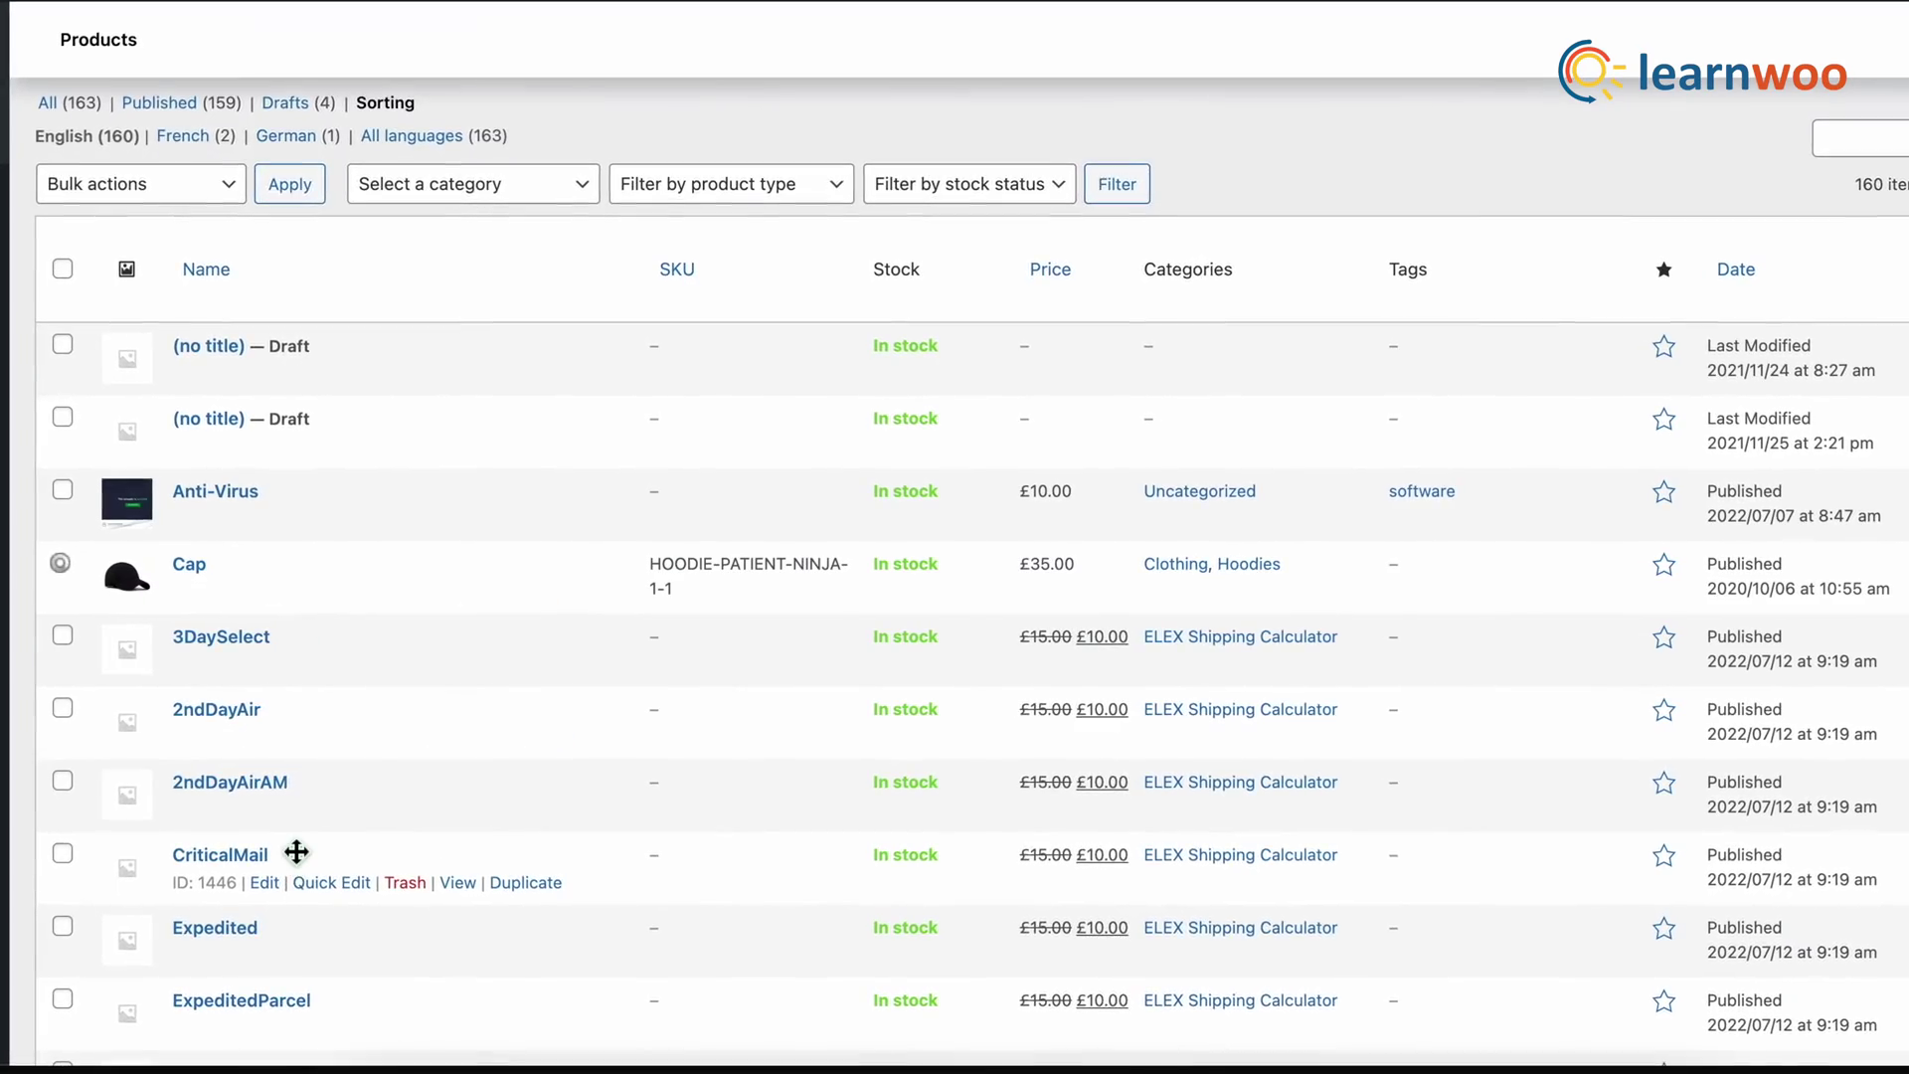
left_click_drag(289, 844, 276, 375)
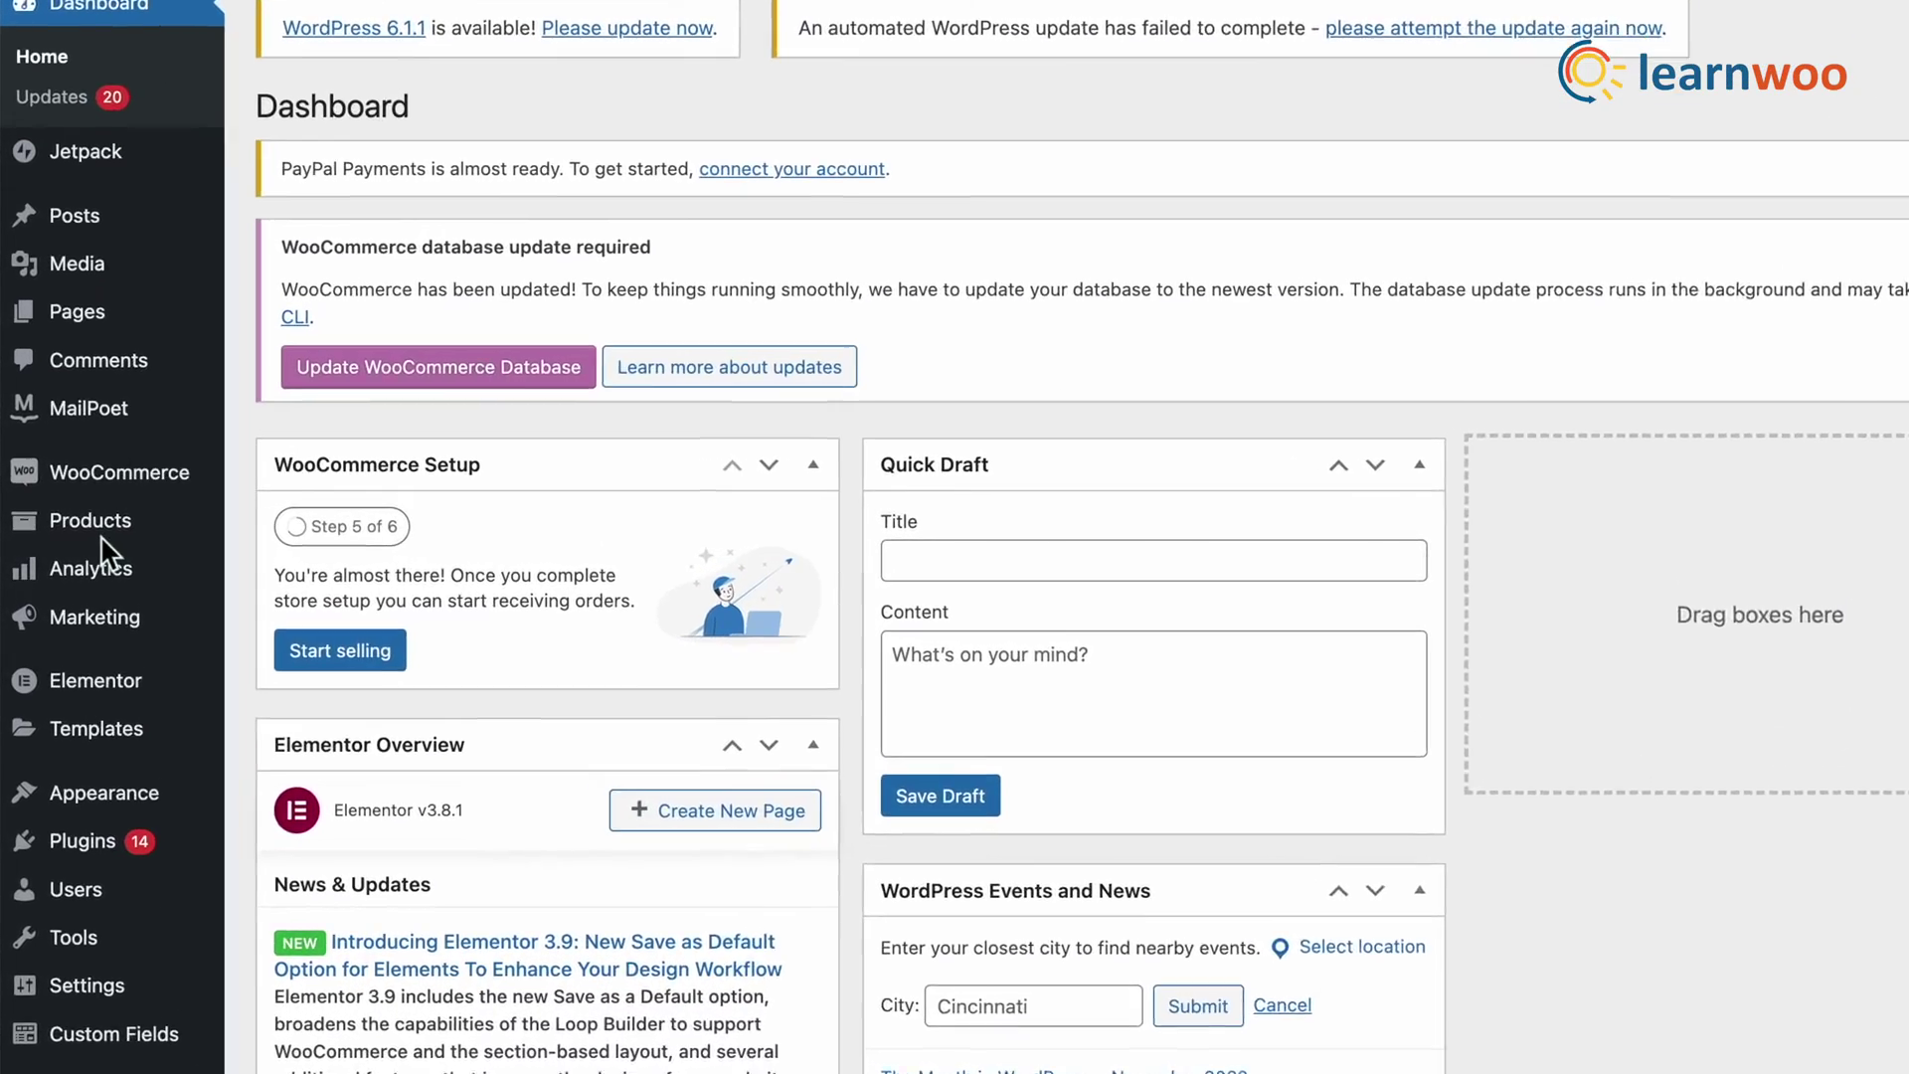
Open the Flip Flop product for editing from All Products
mouse_move(99, 525)
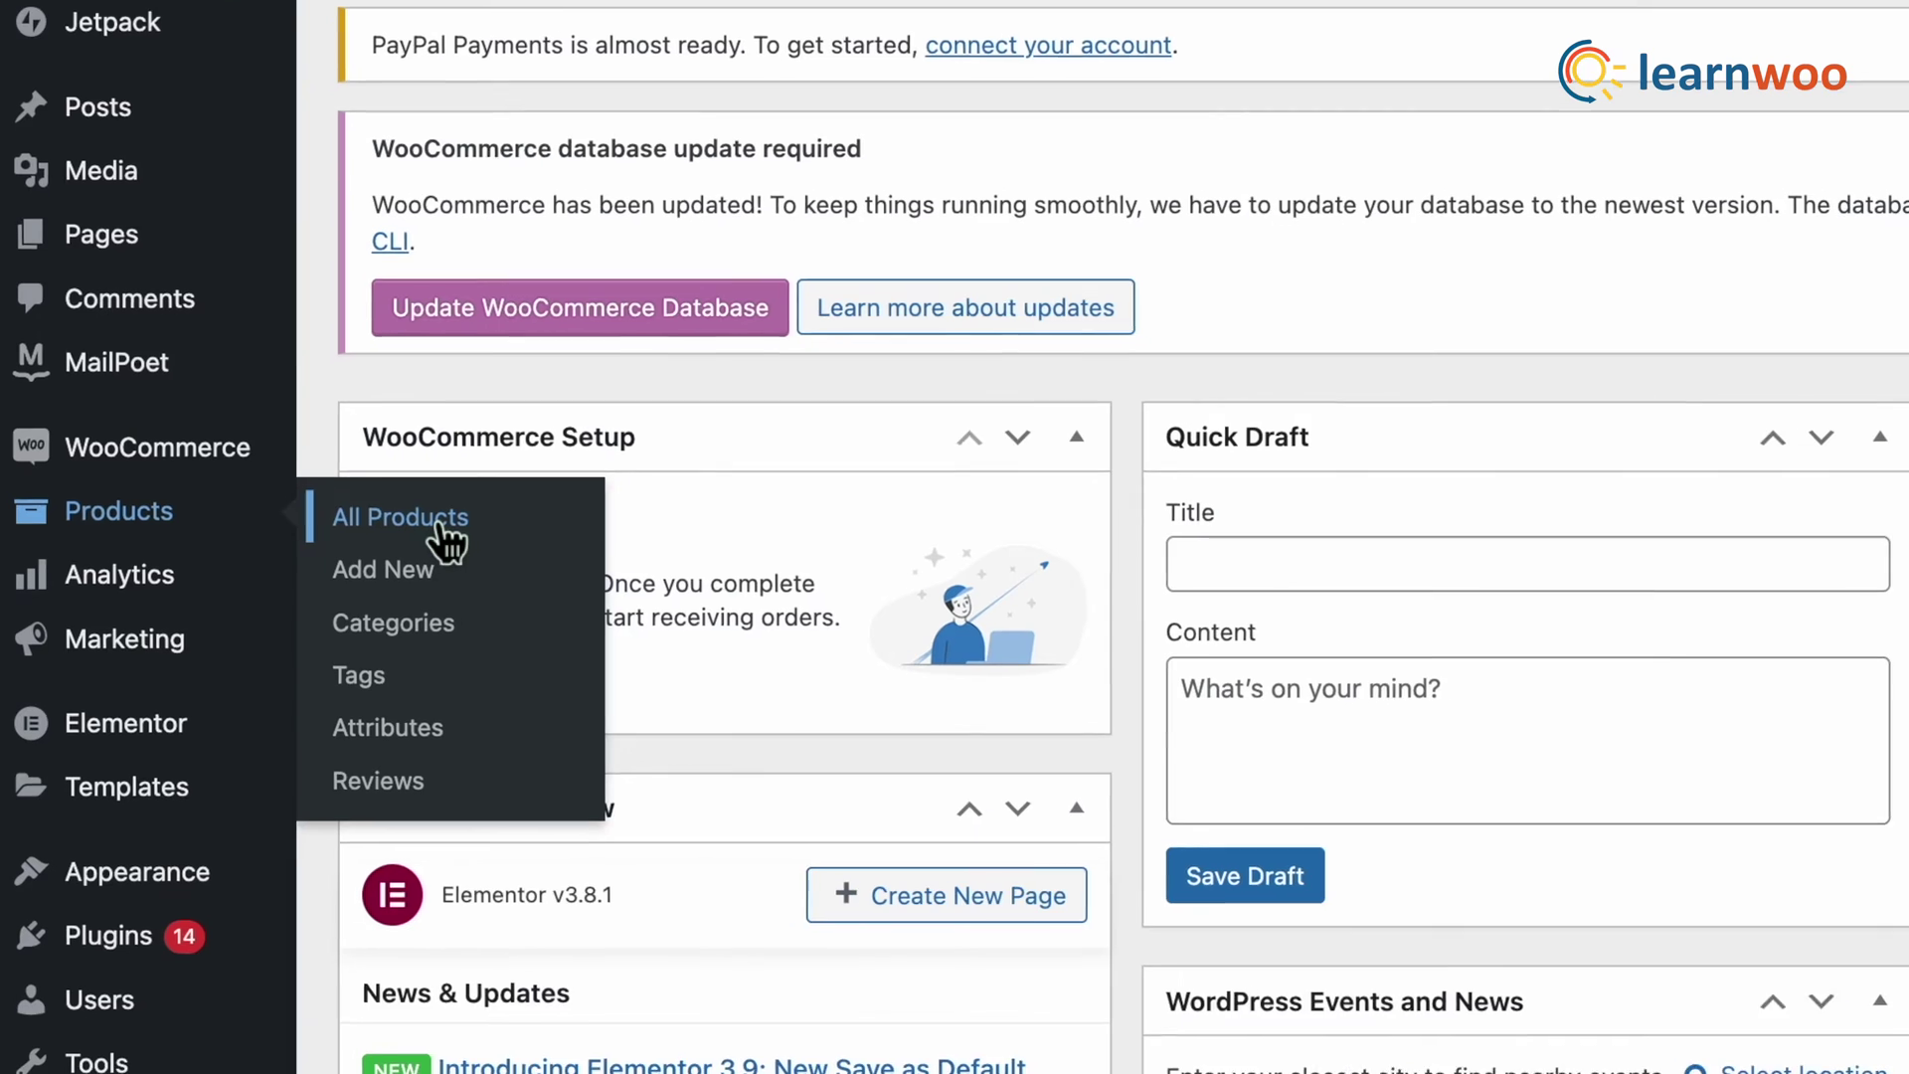
left_click(440, 524)
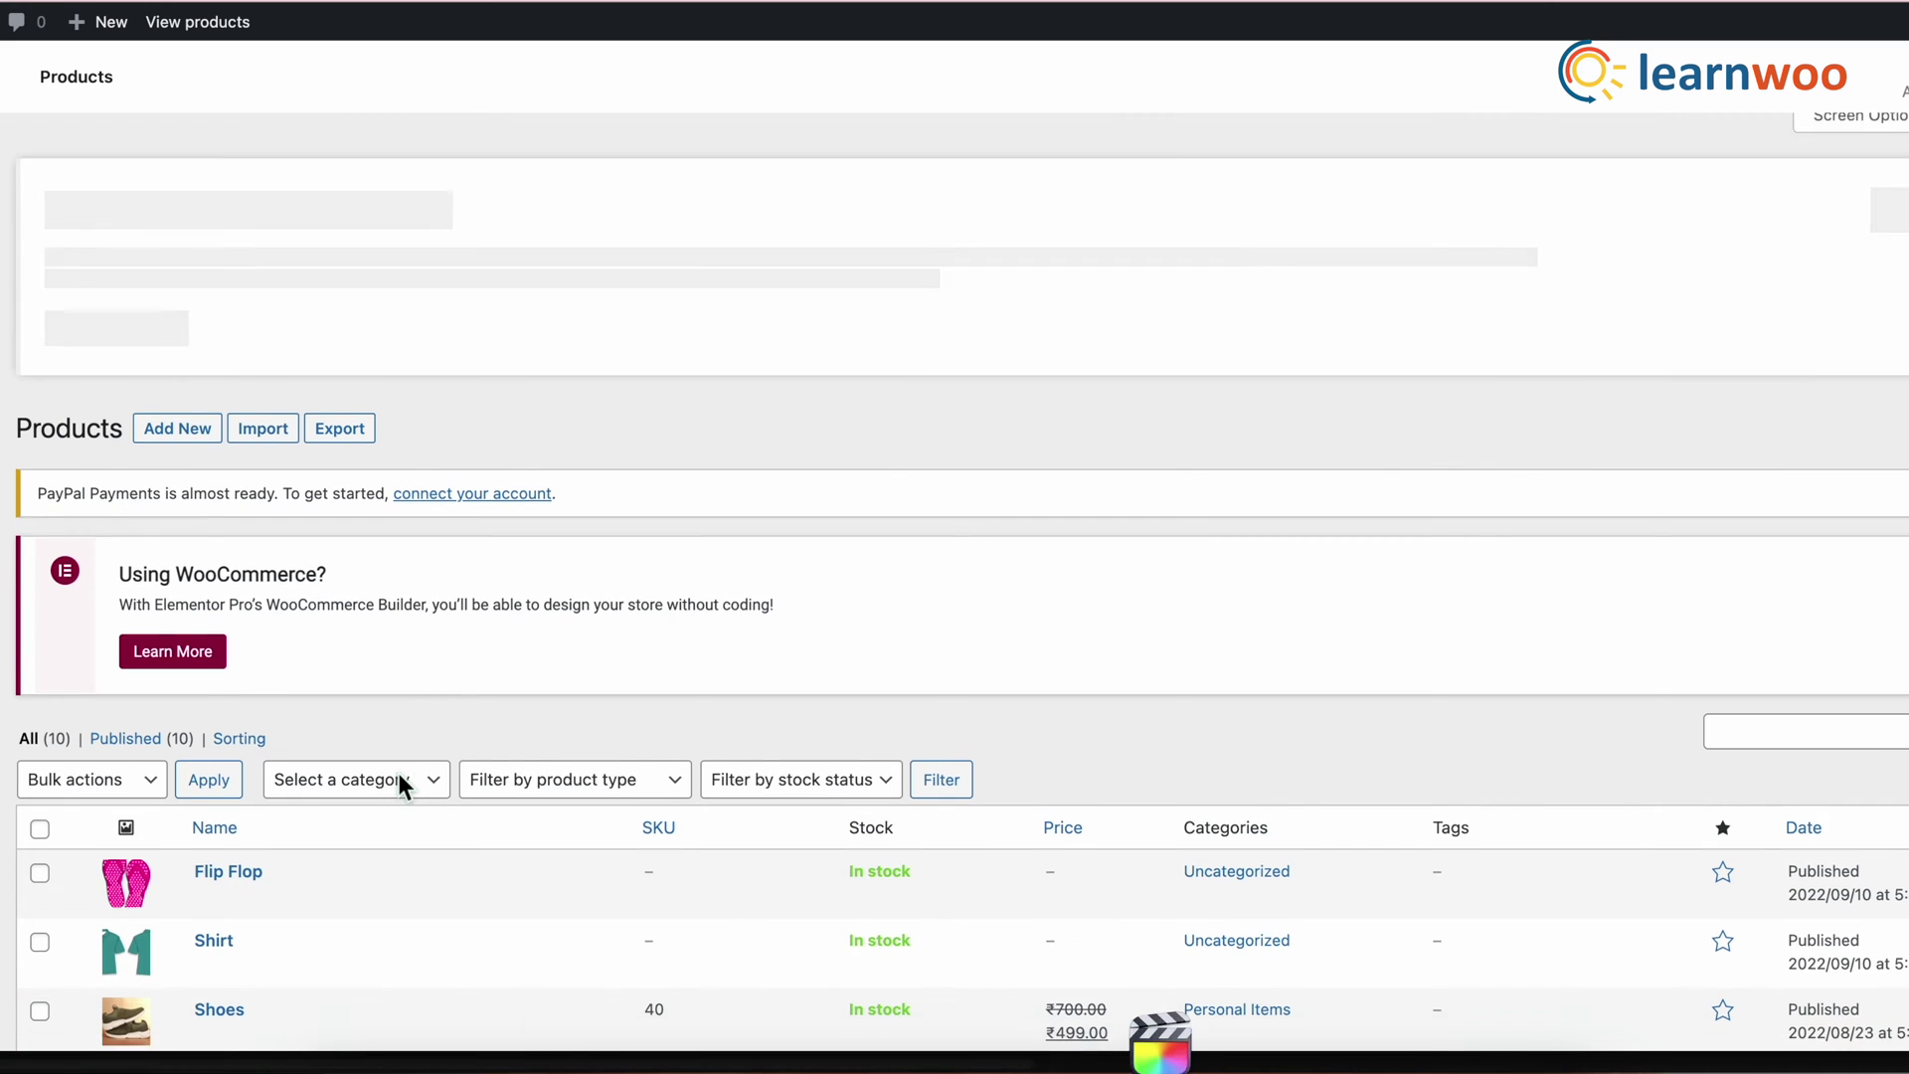
scroll(398, 772, "down", 3)
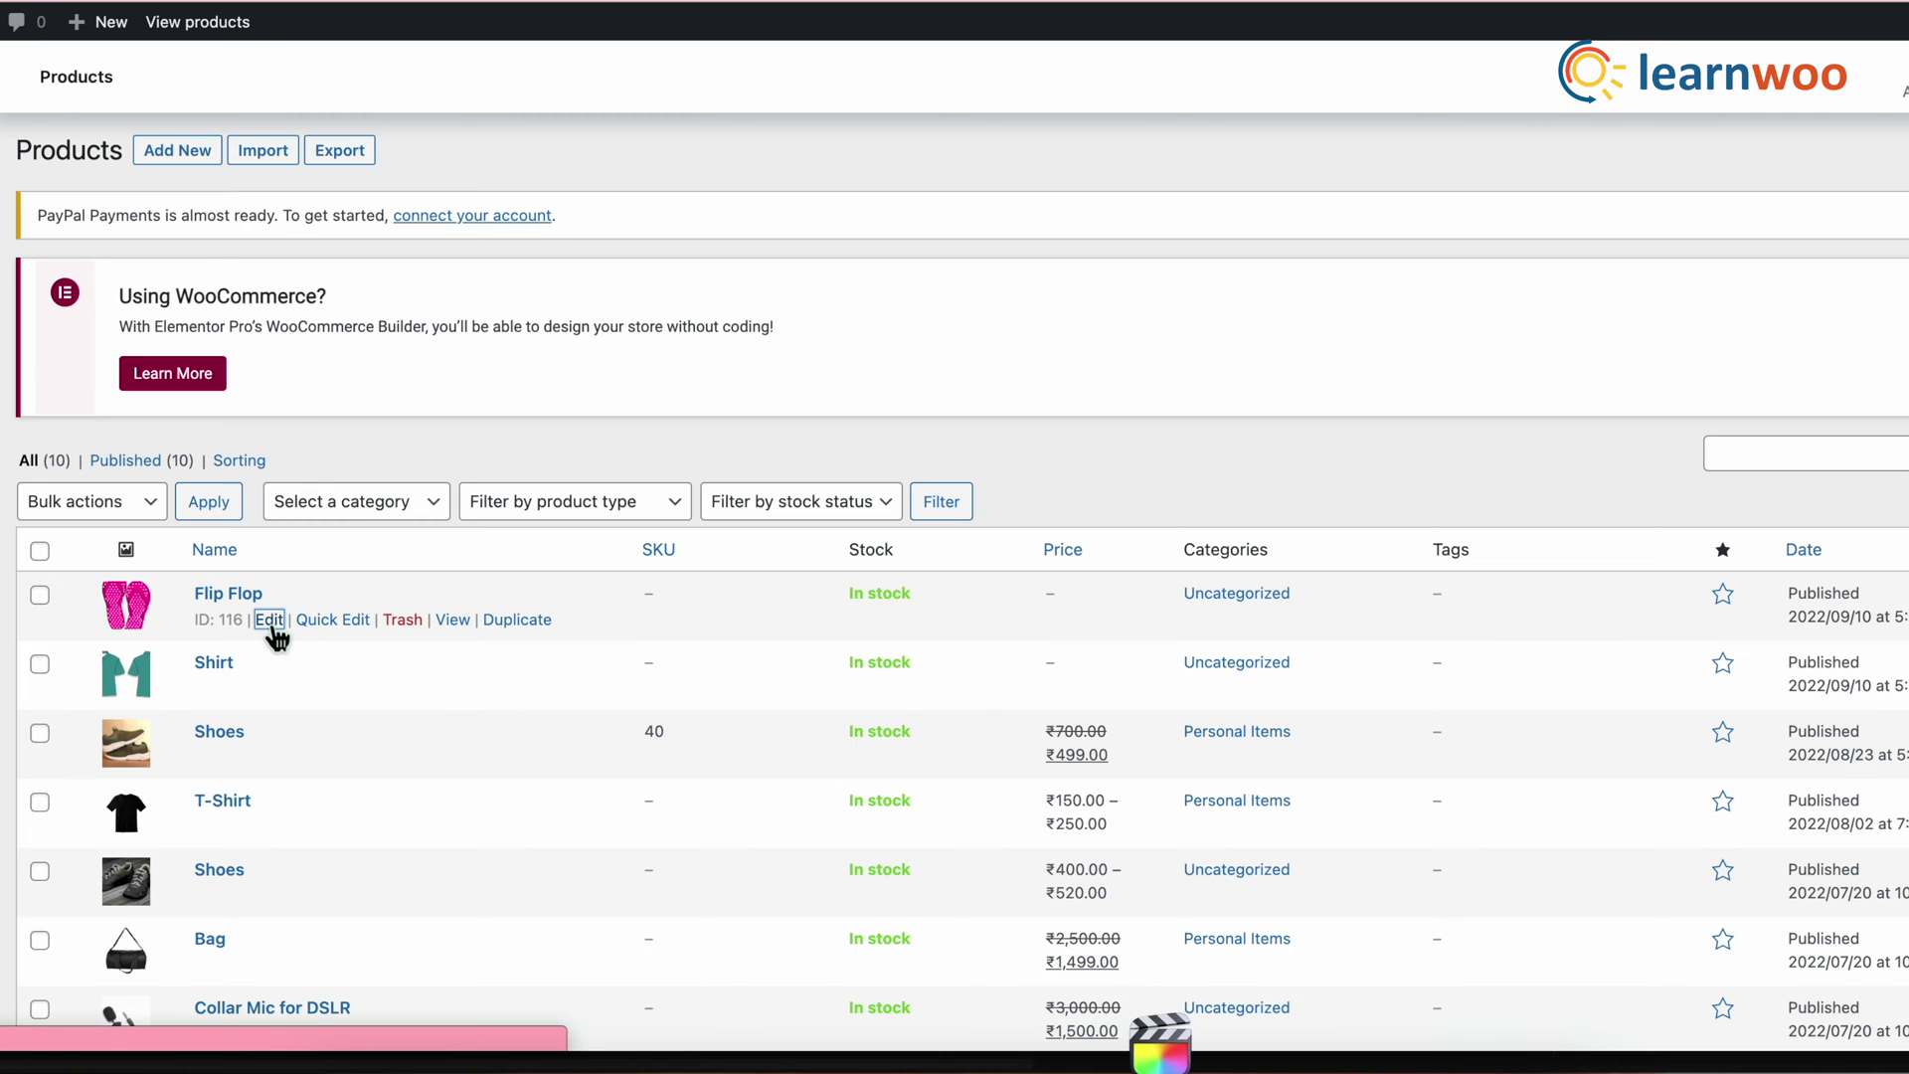
left_click(269, 621)
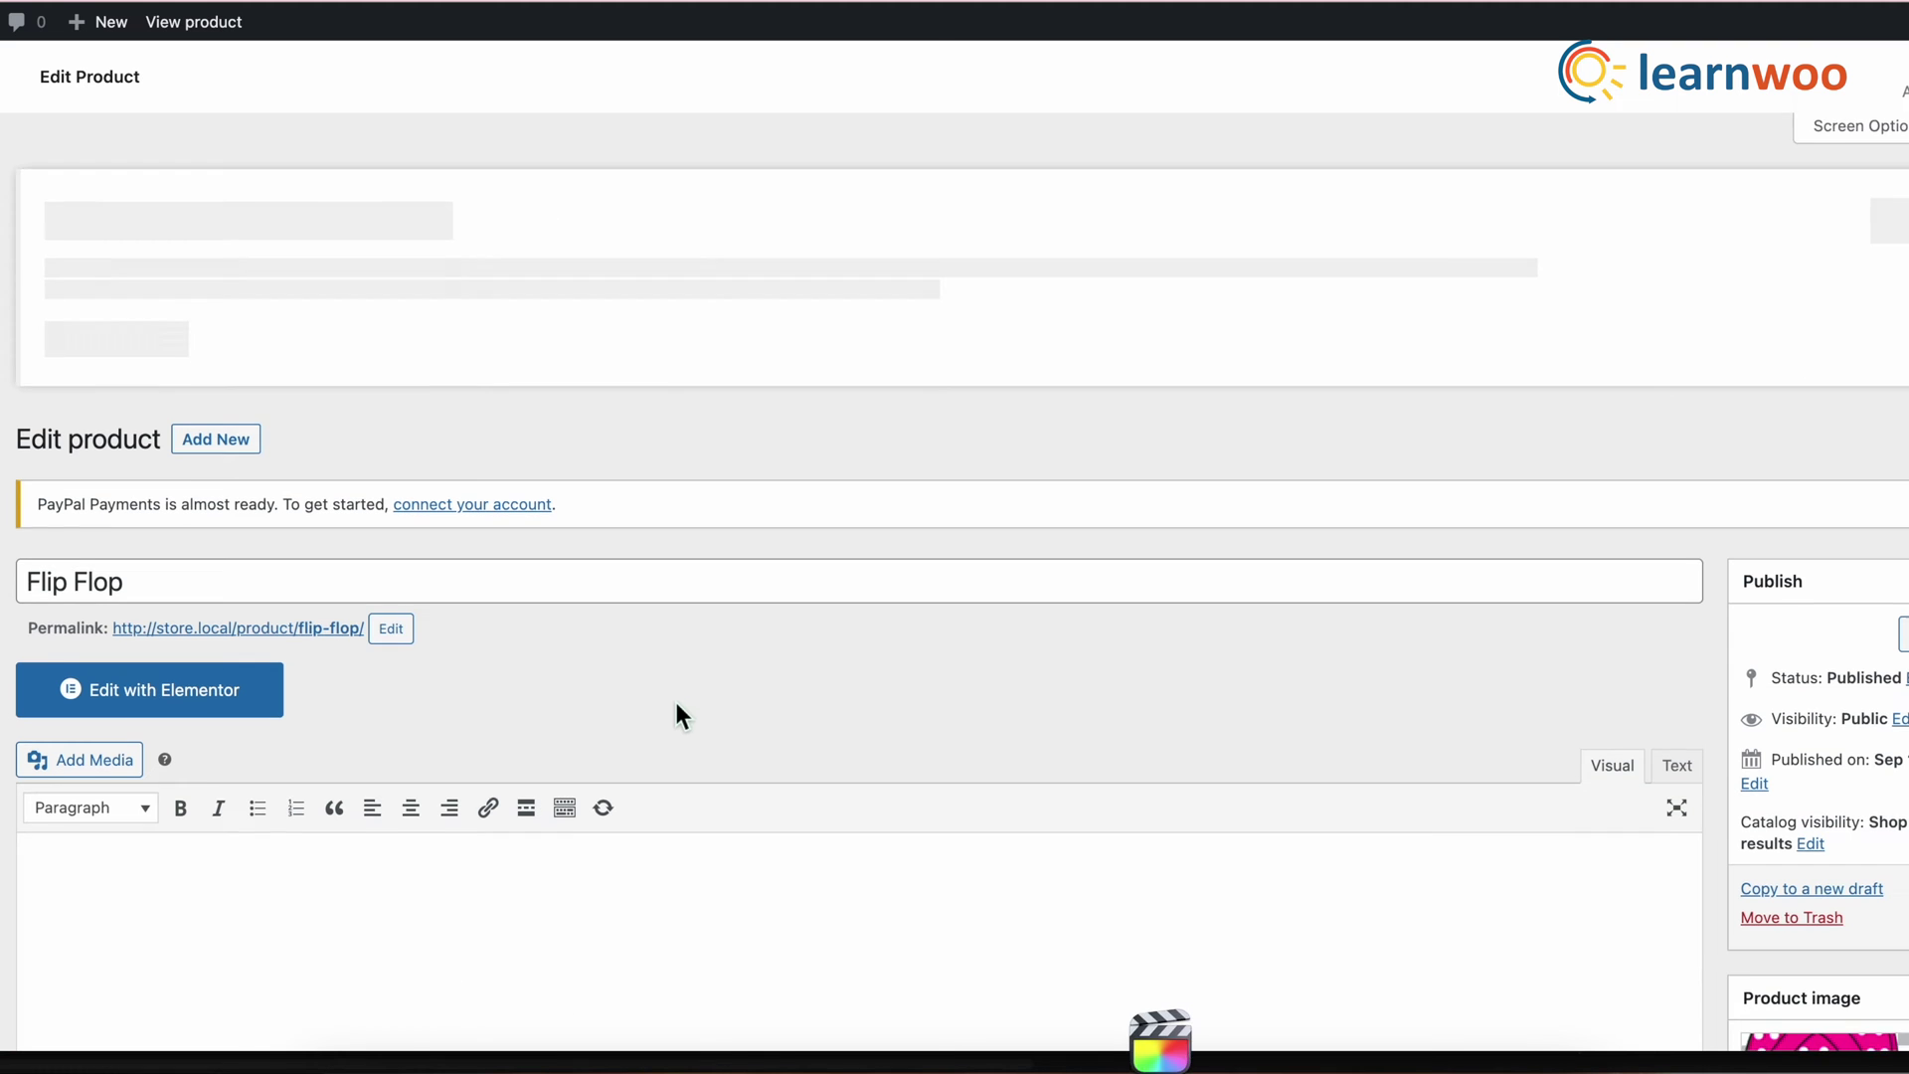
scroll(676, 705, "down", 12)
scroll(678, 714, "up", 2)
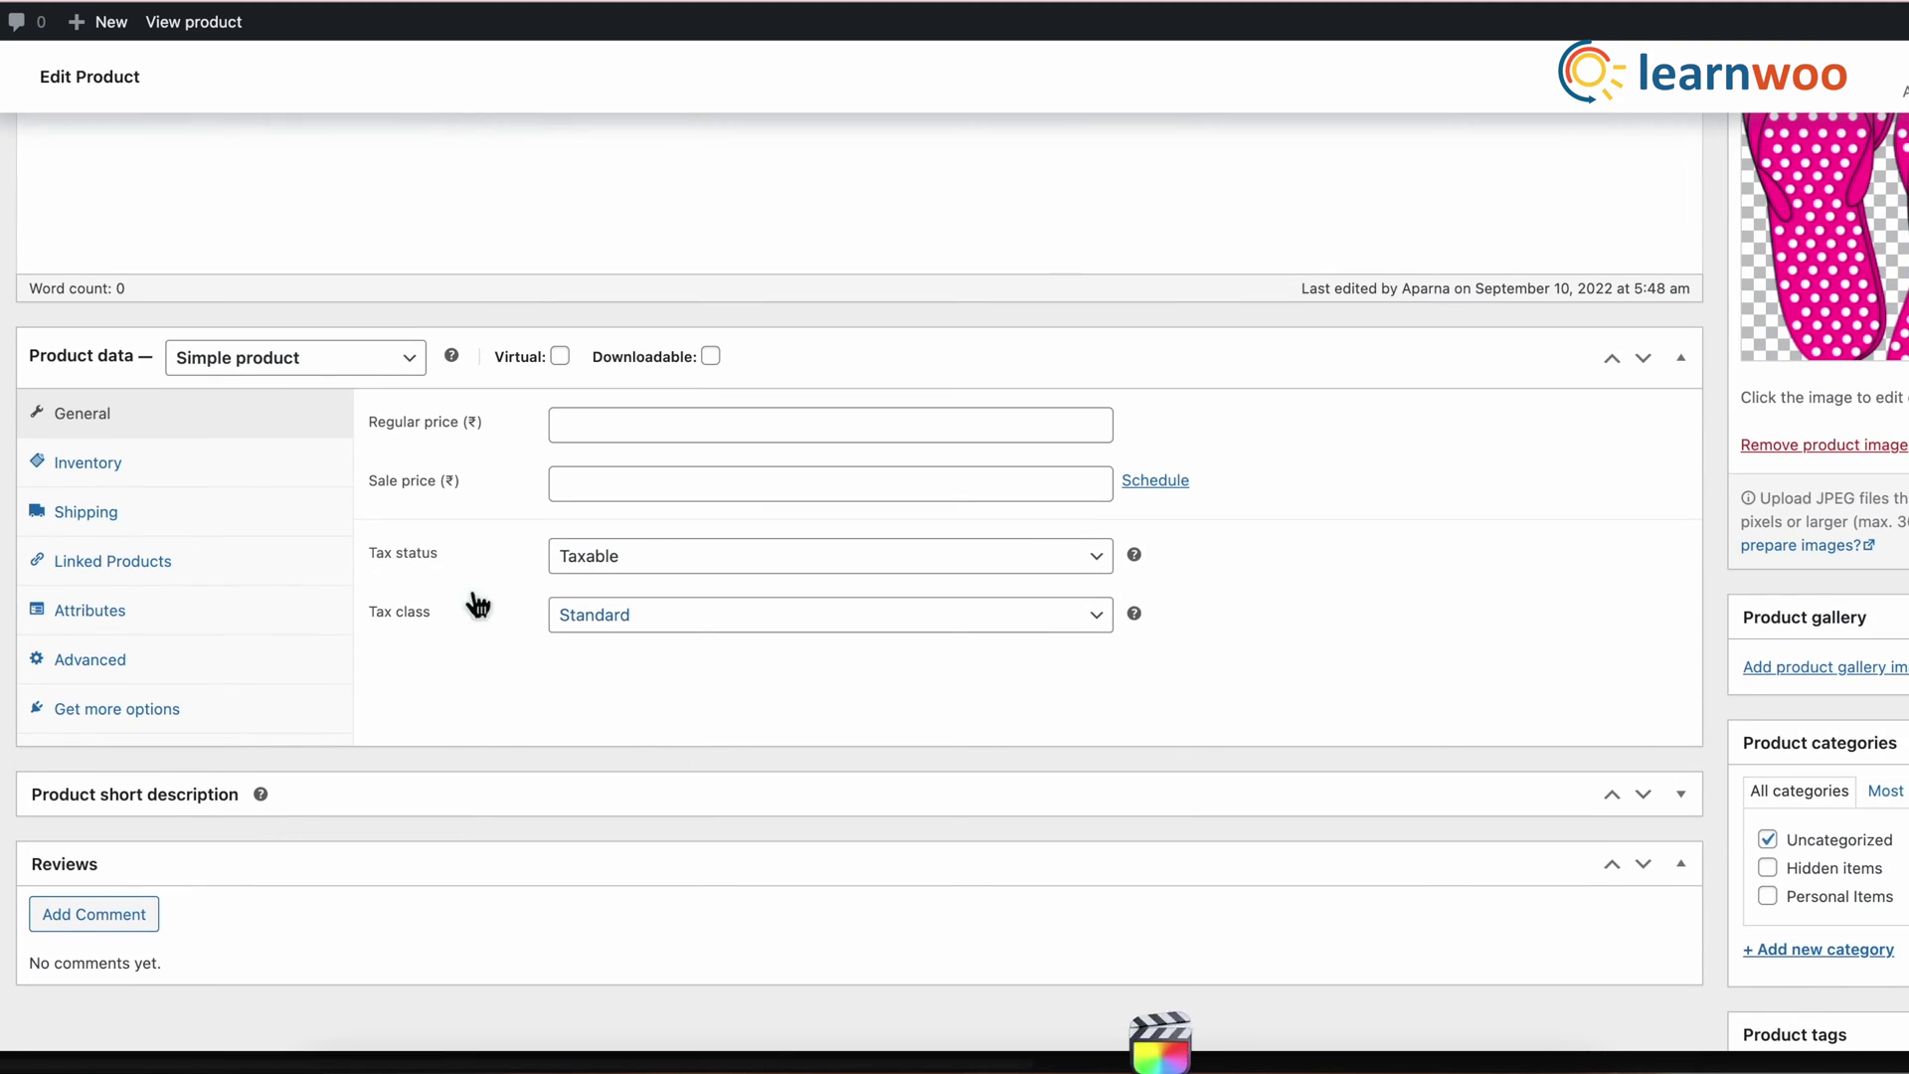
Set Flip Flop's menu order to 0 in Advanced settings and update the product
left_click(110, 676)
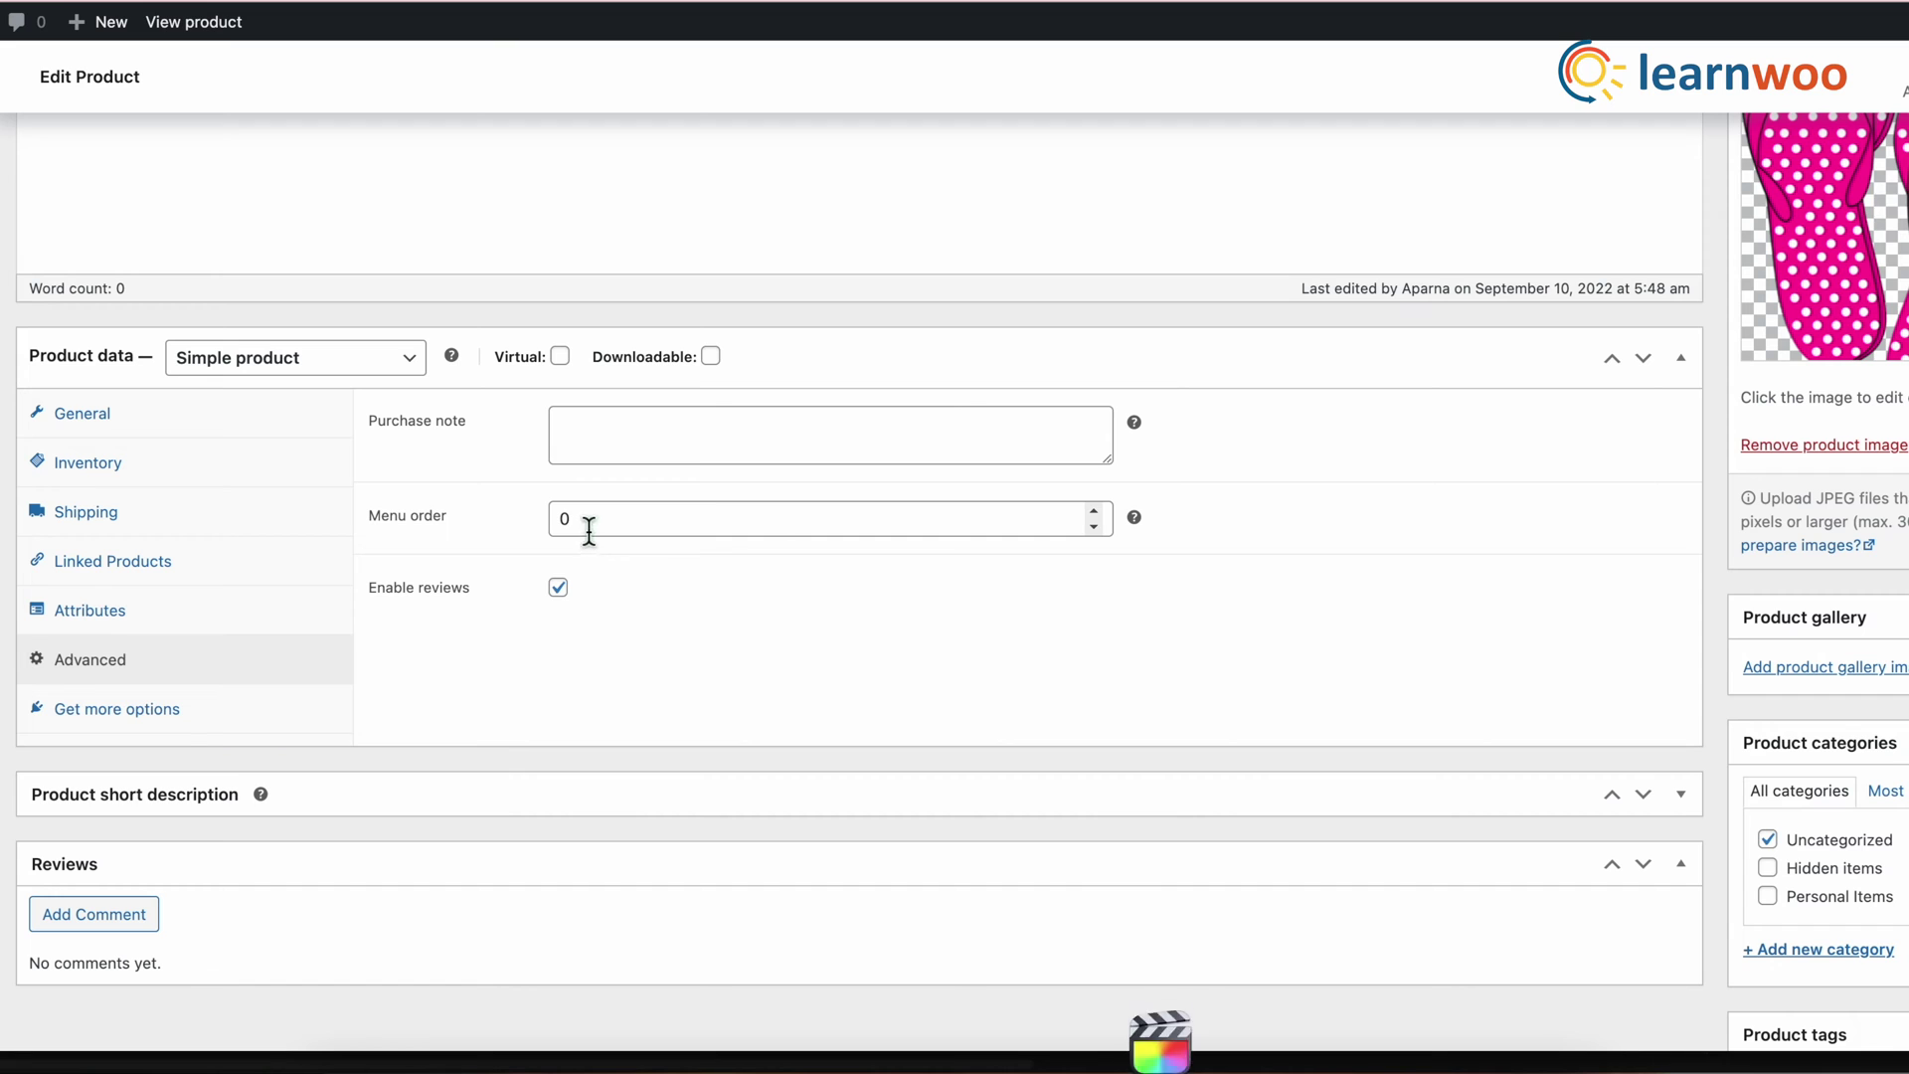
left_click(1093, 511)
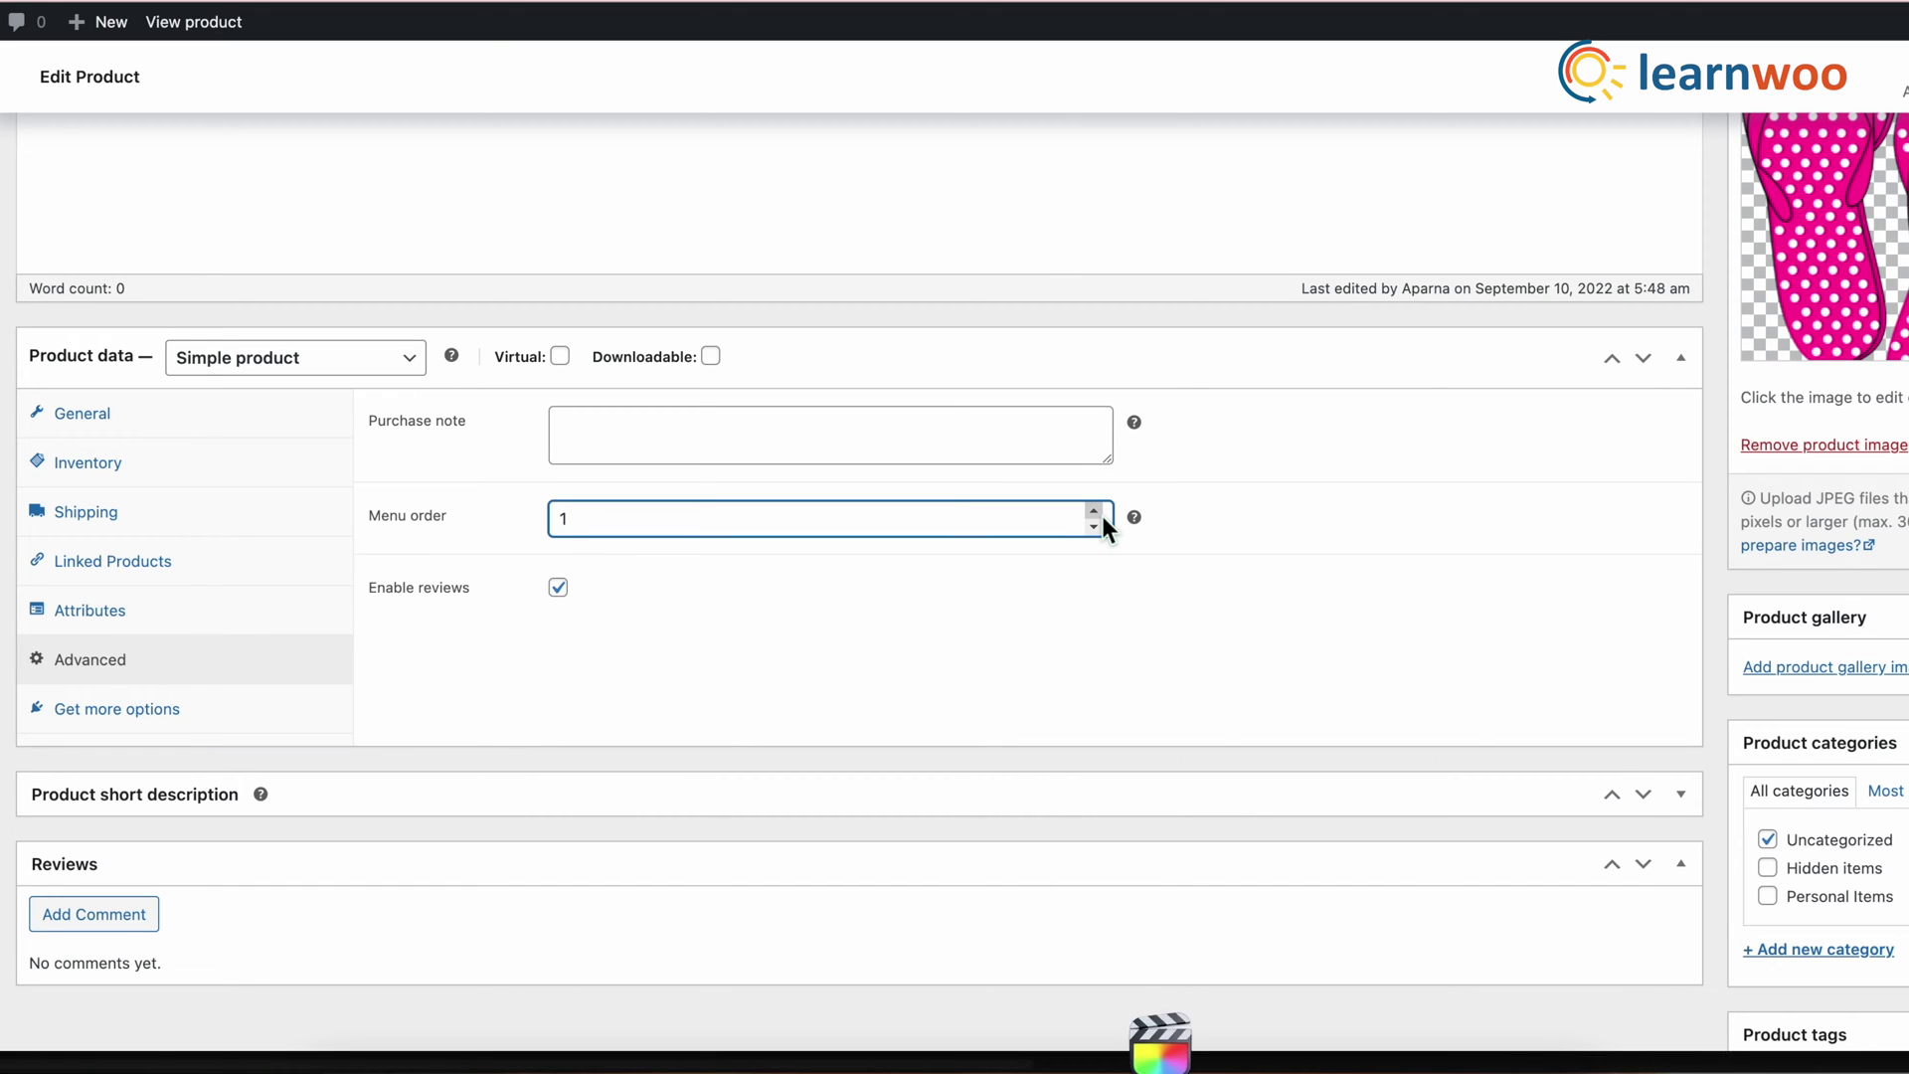
double_click(1096, 525)
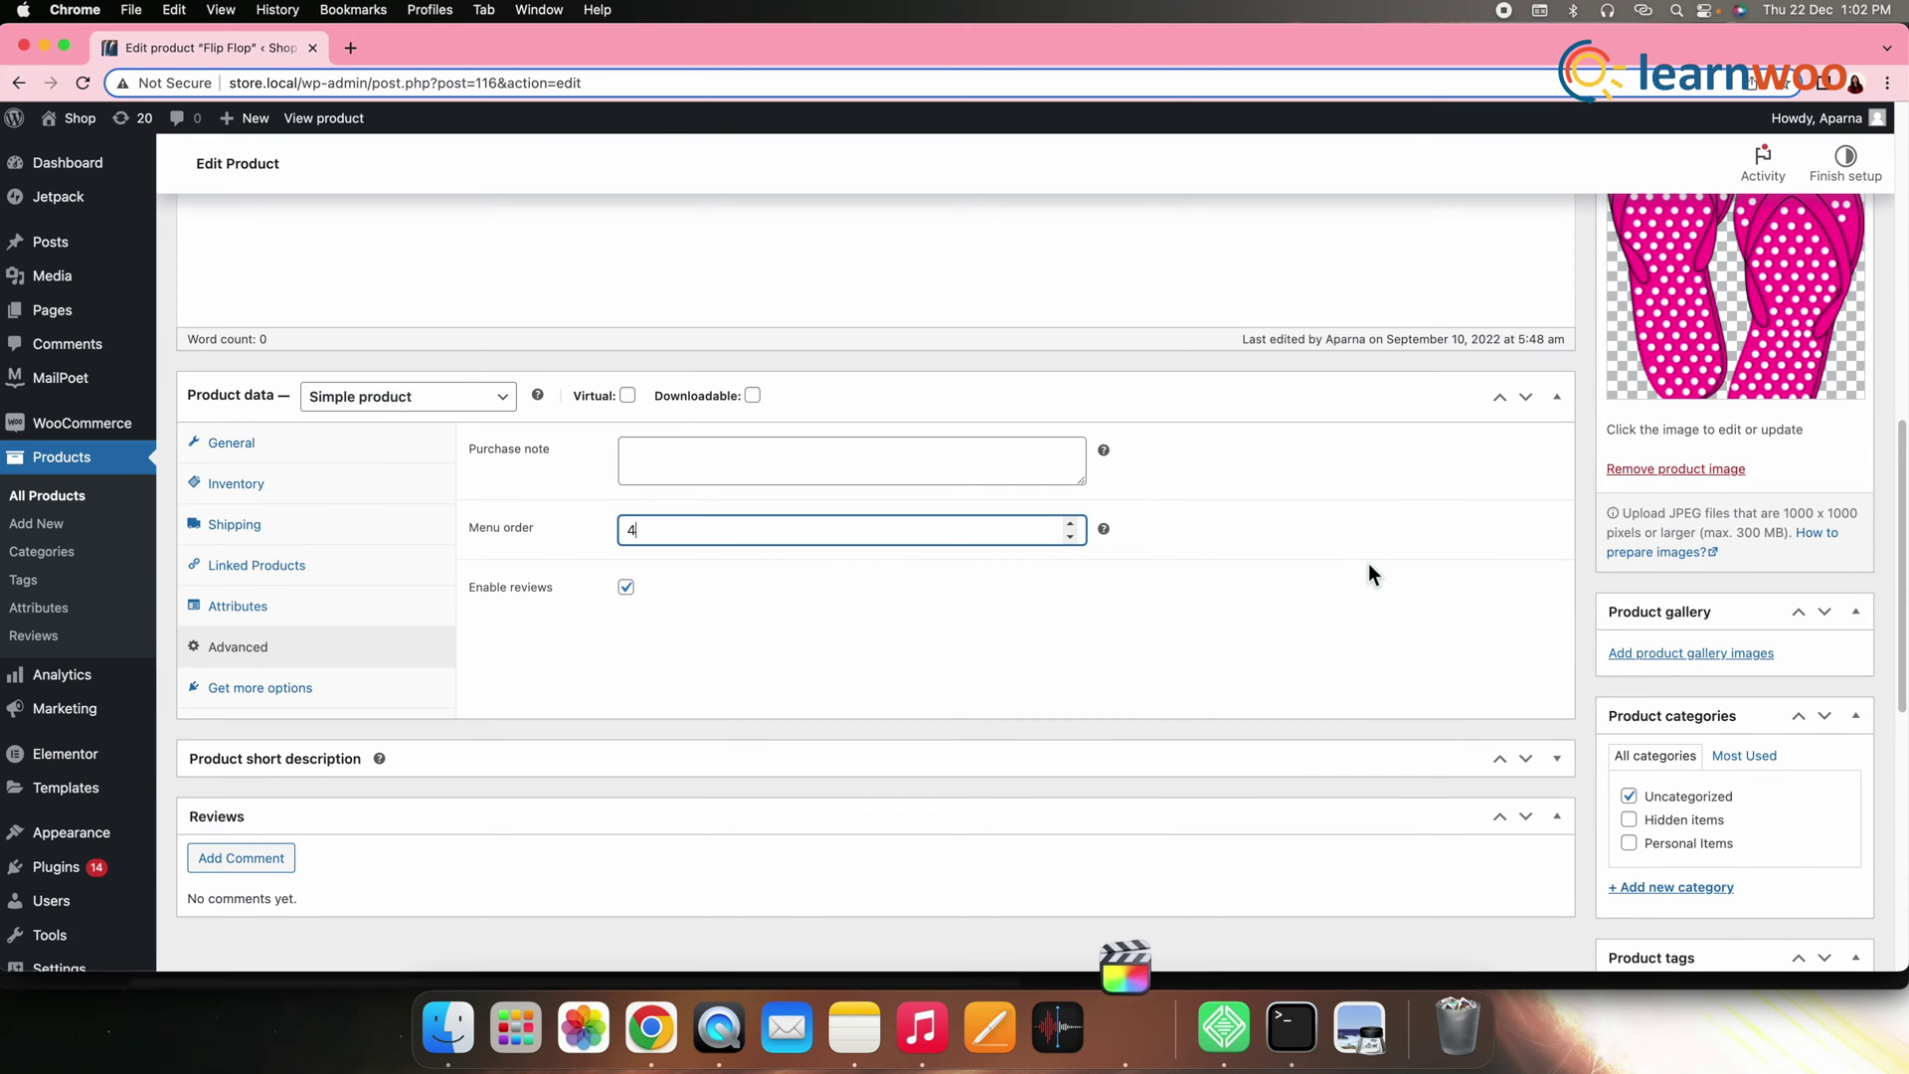
scroll(1368, 571, "up", 6)
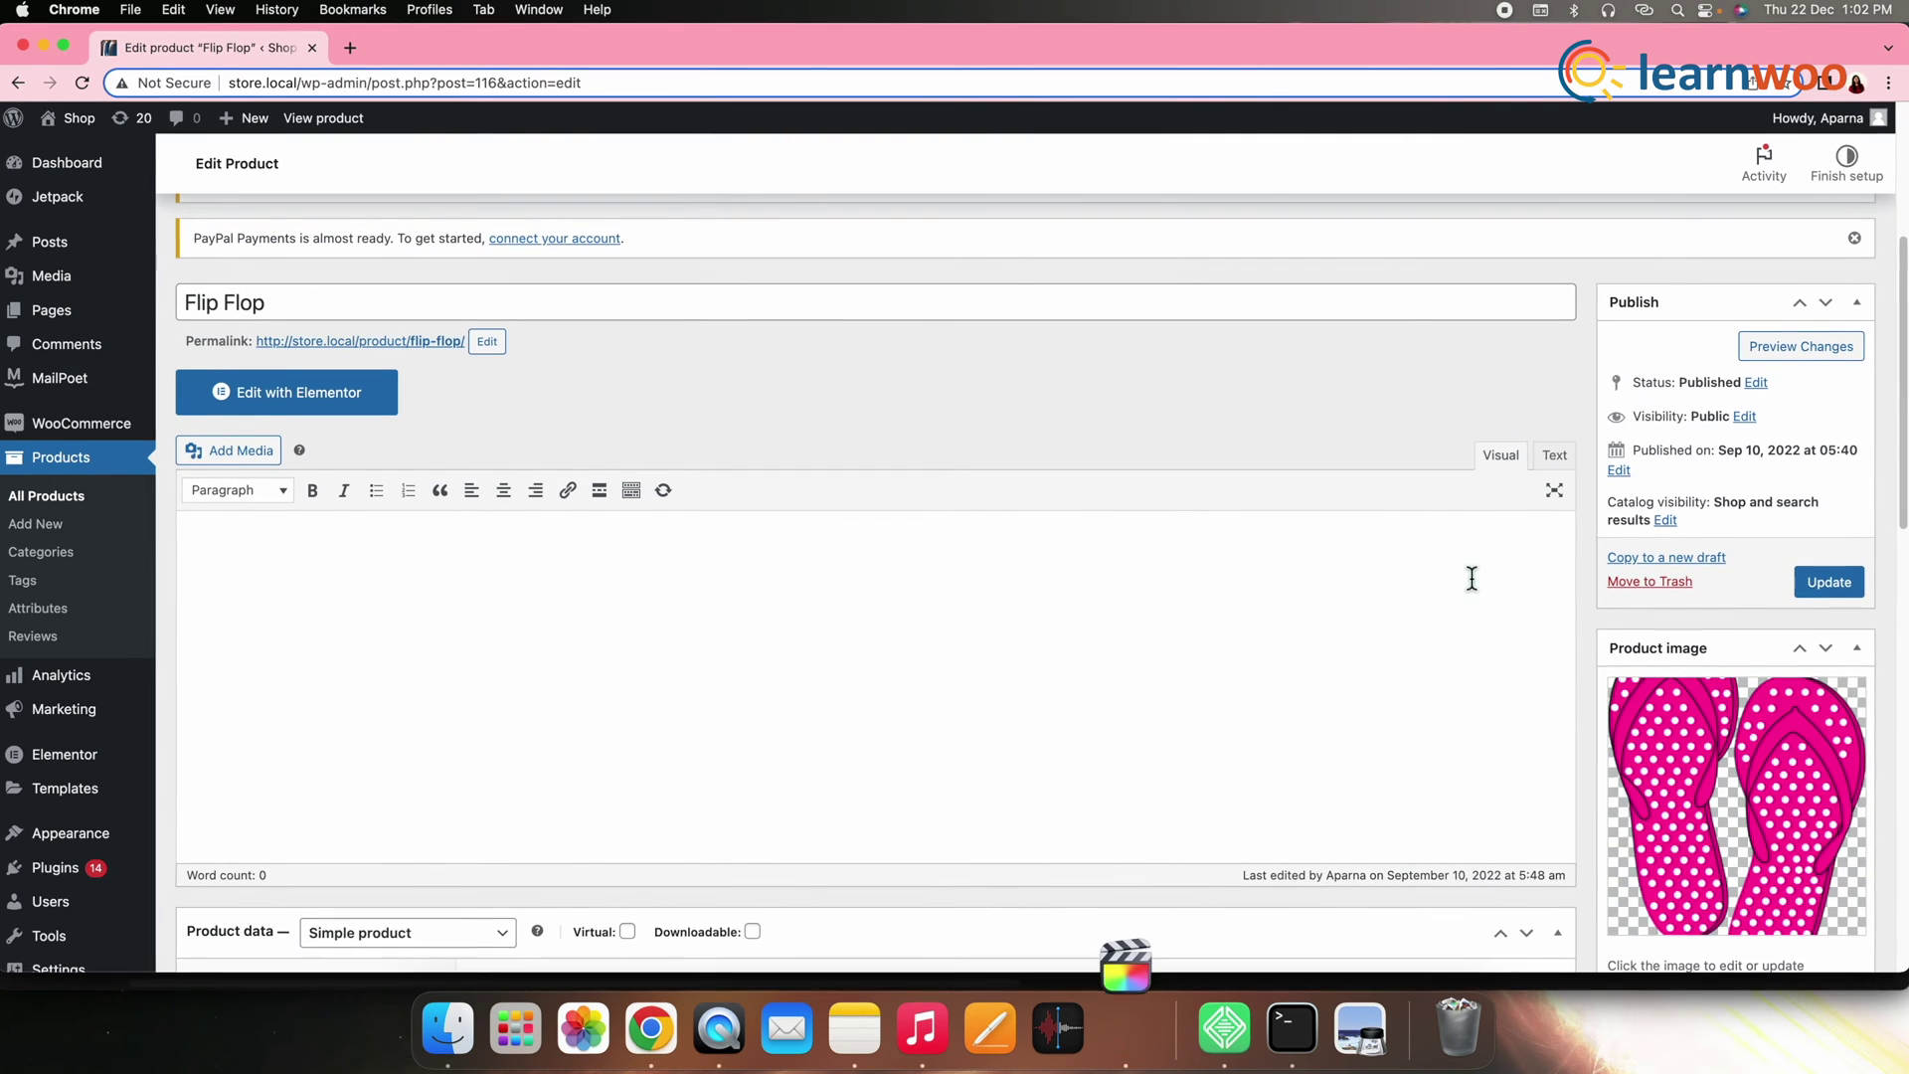
scroll(1471, 578, "up", 2)
left_click(1849, 717)
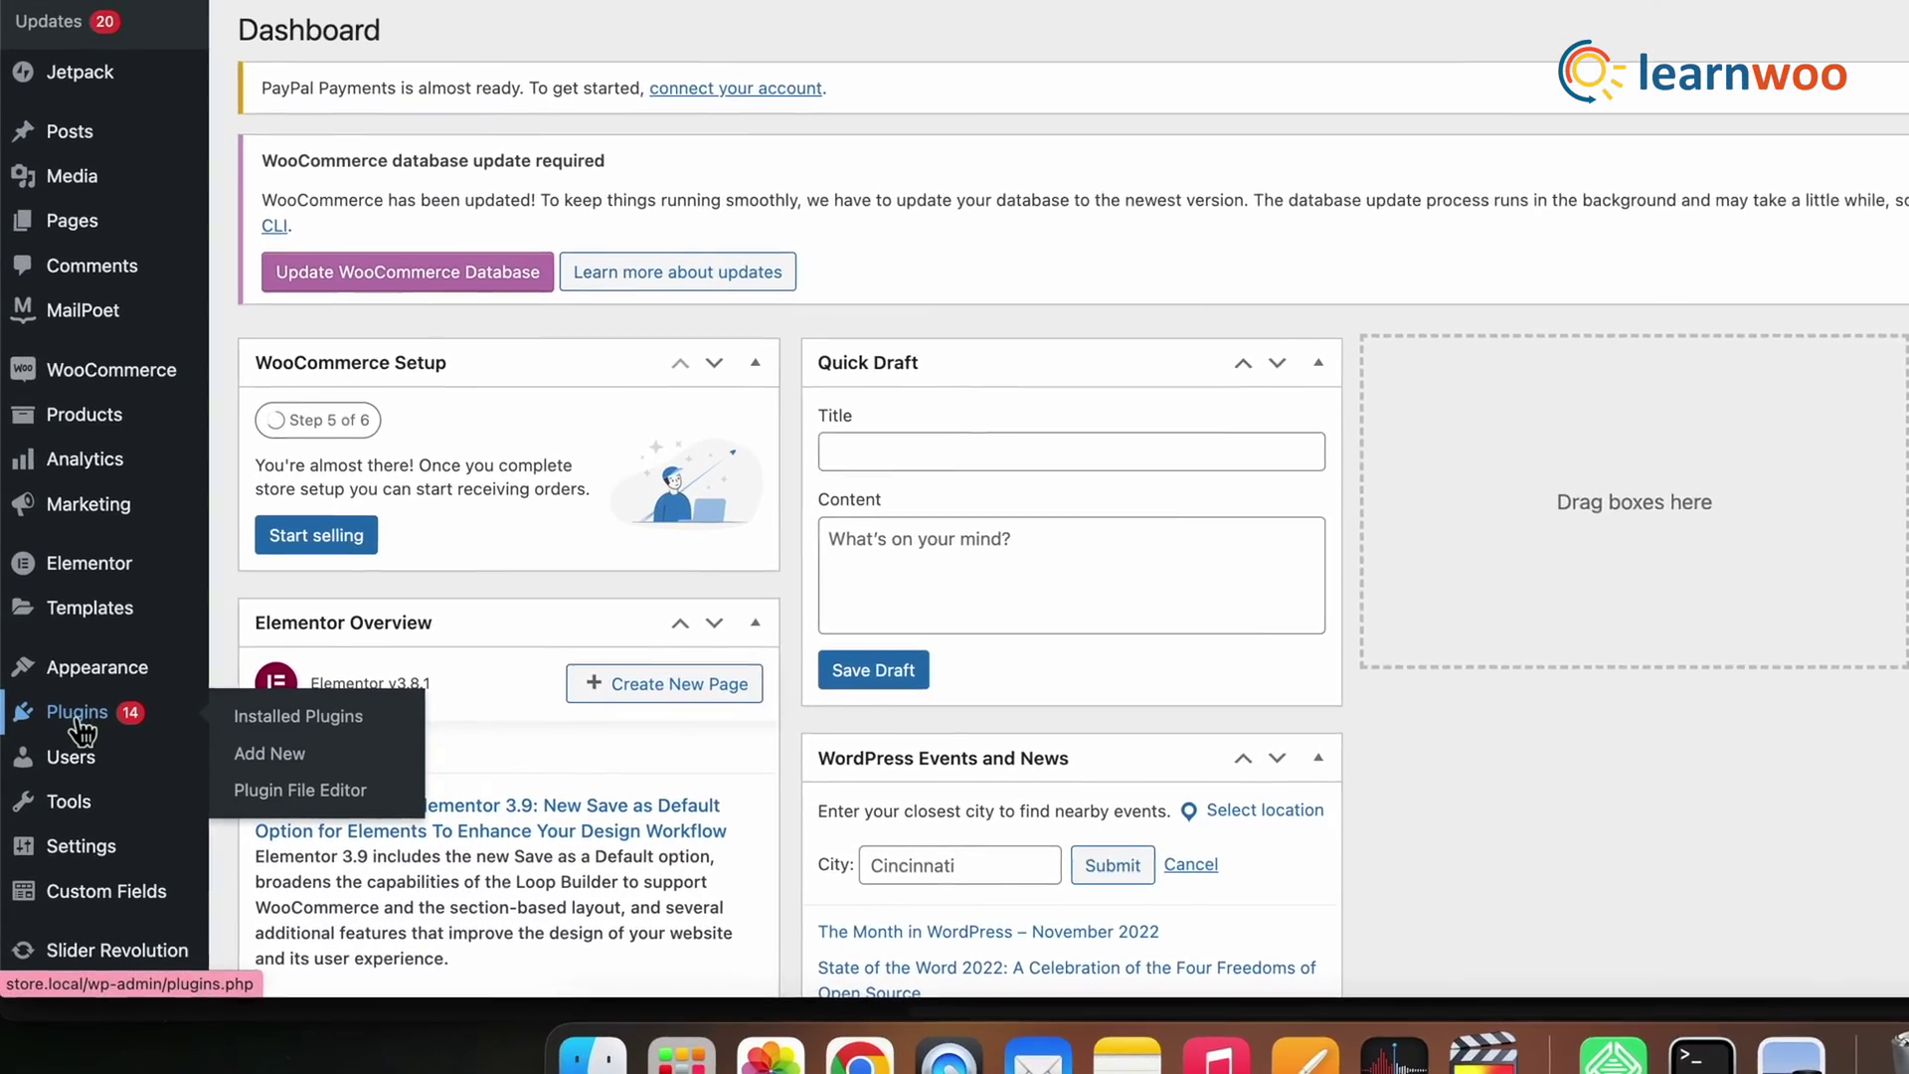
Find Rearrange Woocommerce Products under Plugins > Add New and install it
left_click(64, 748)
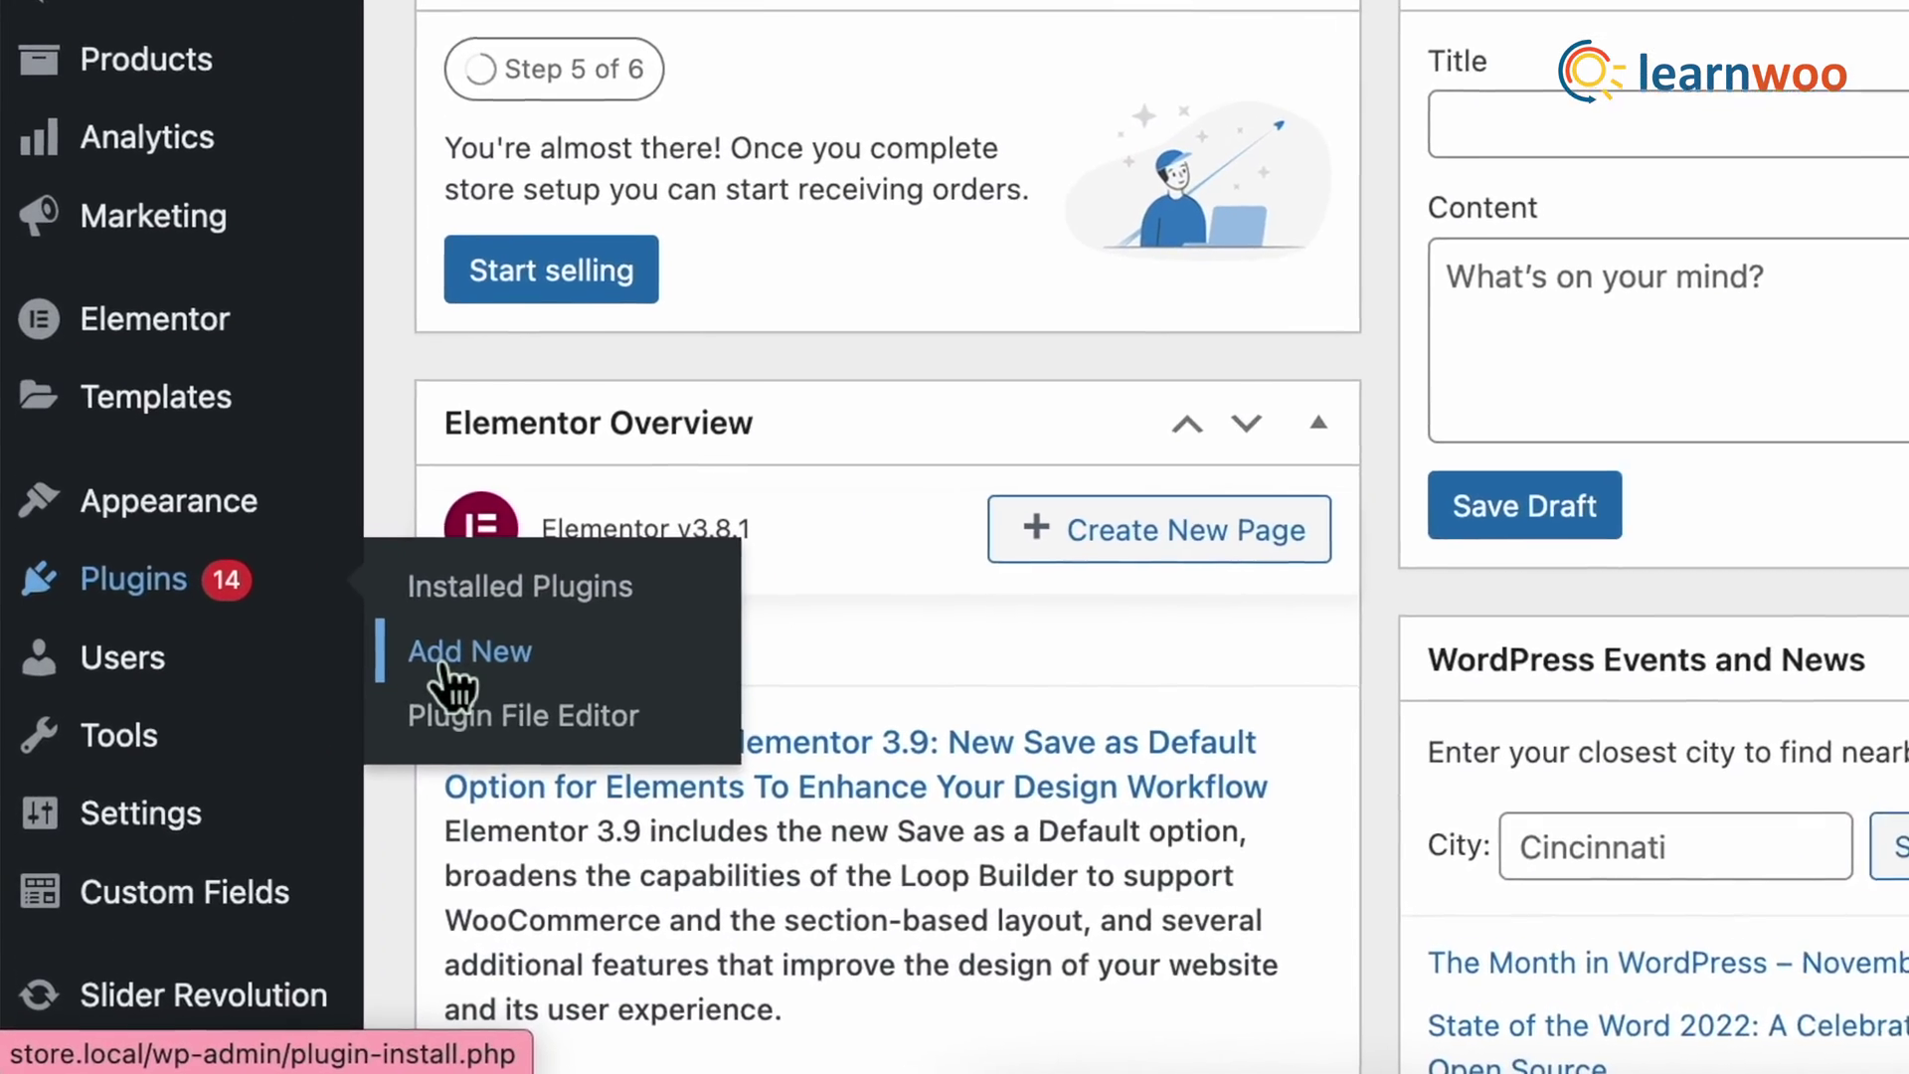
left_click(403, 686)
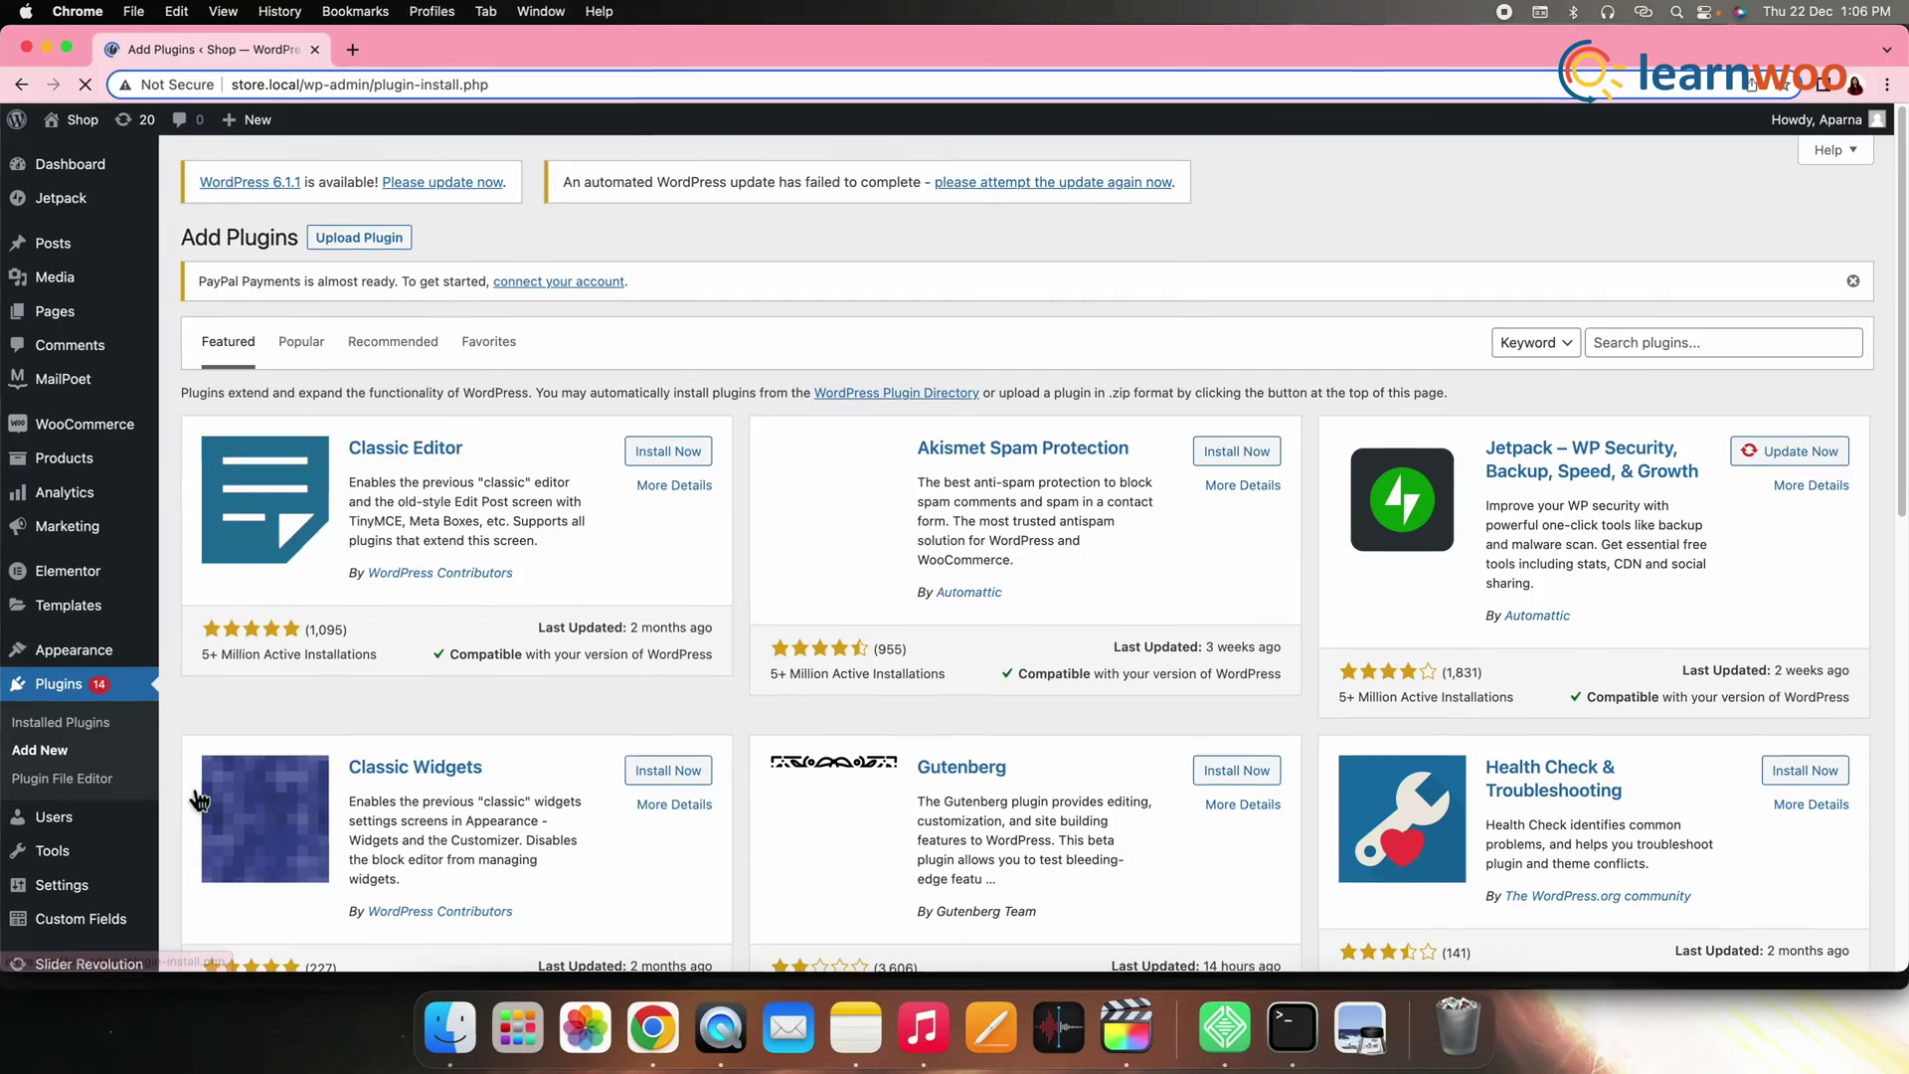
left_click(1591, 344)
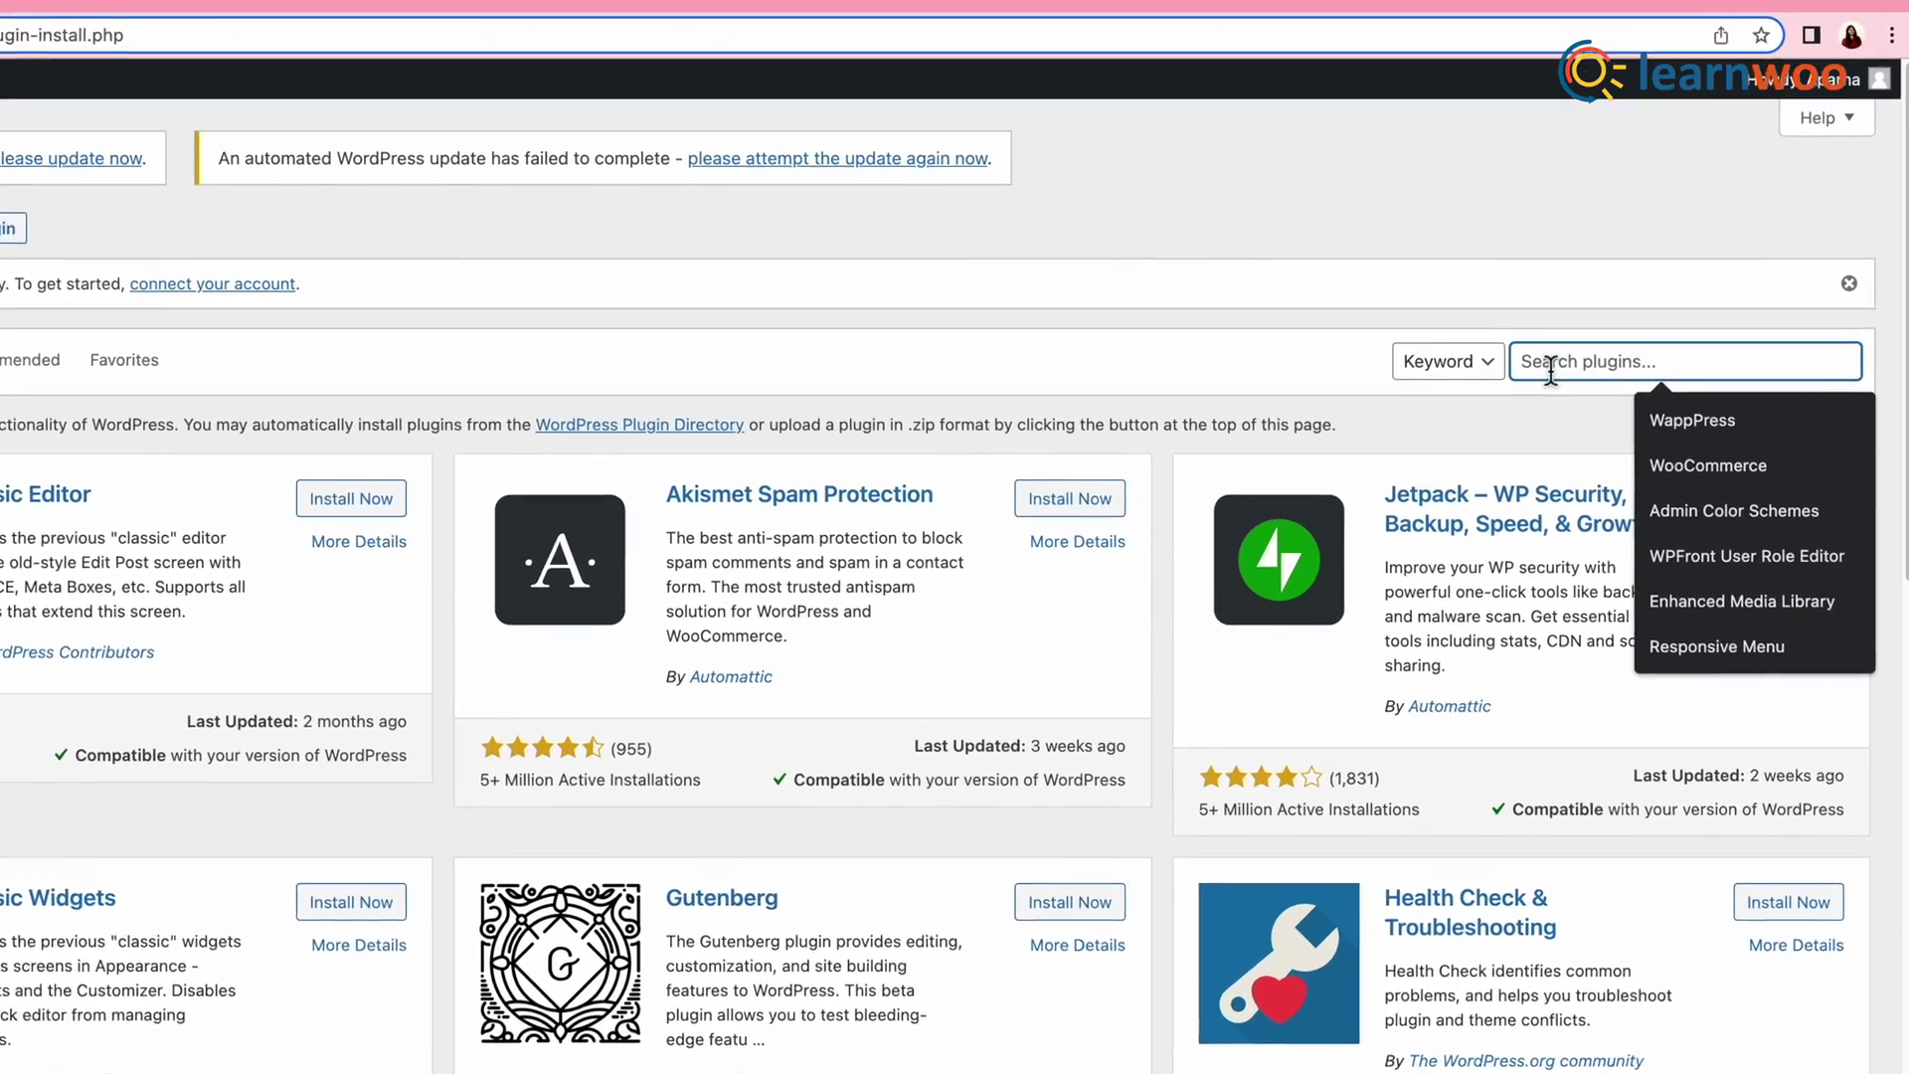
type("Rearrange Woocommerce Products")
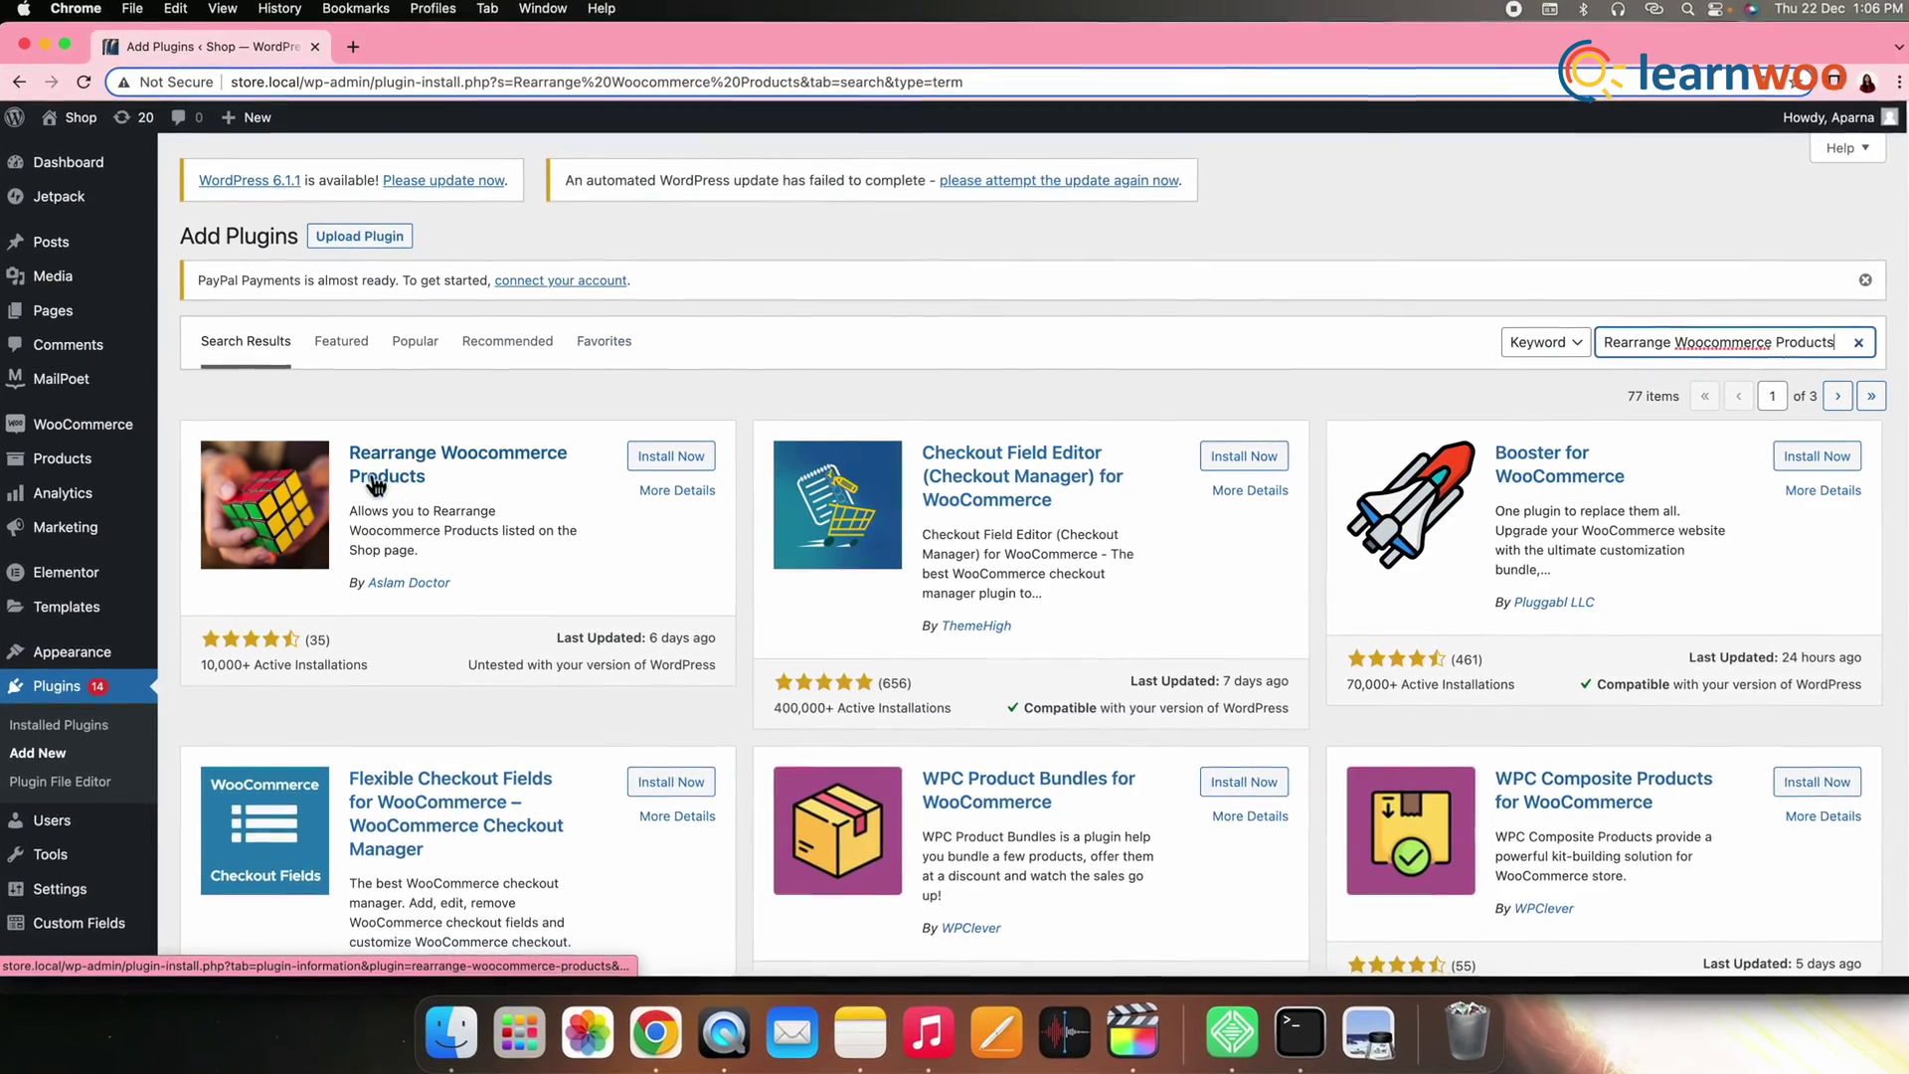
left_click(669, 455)
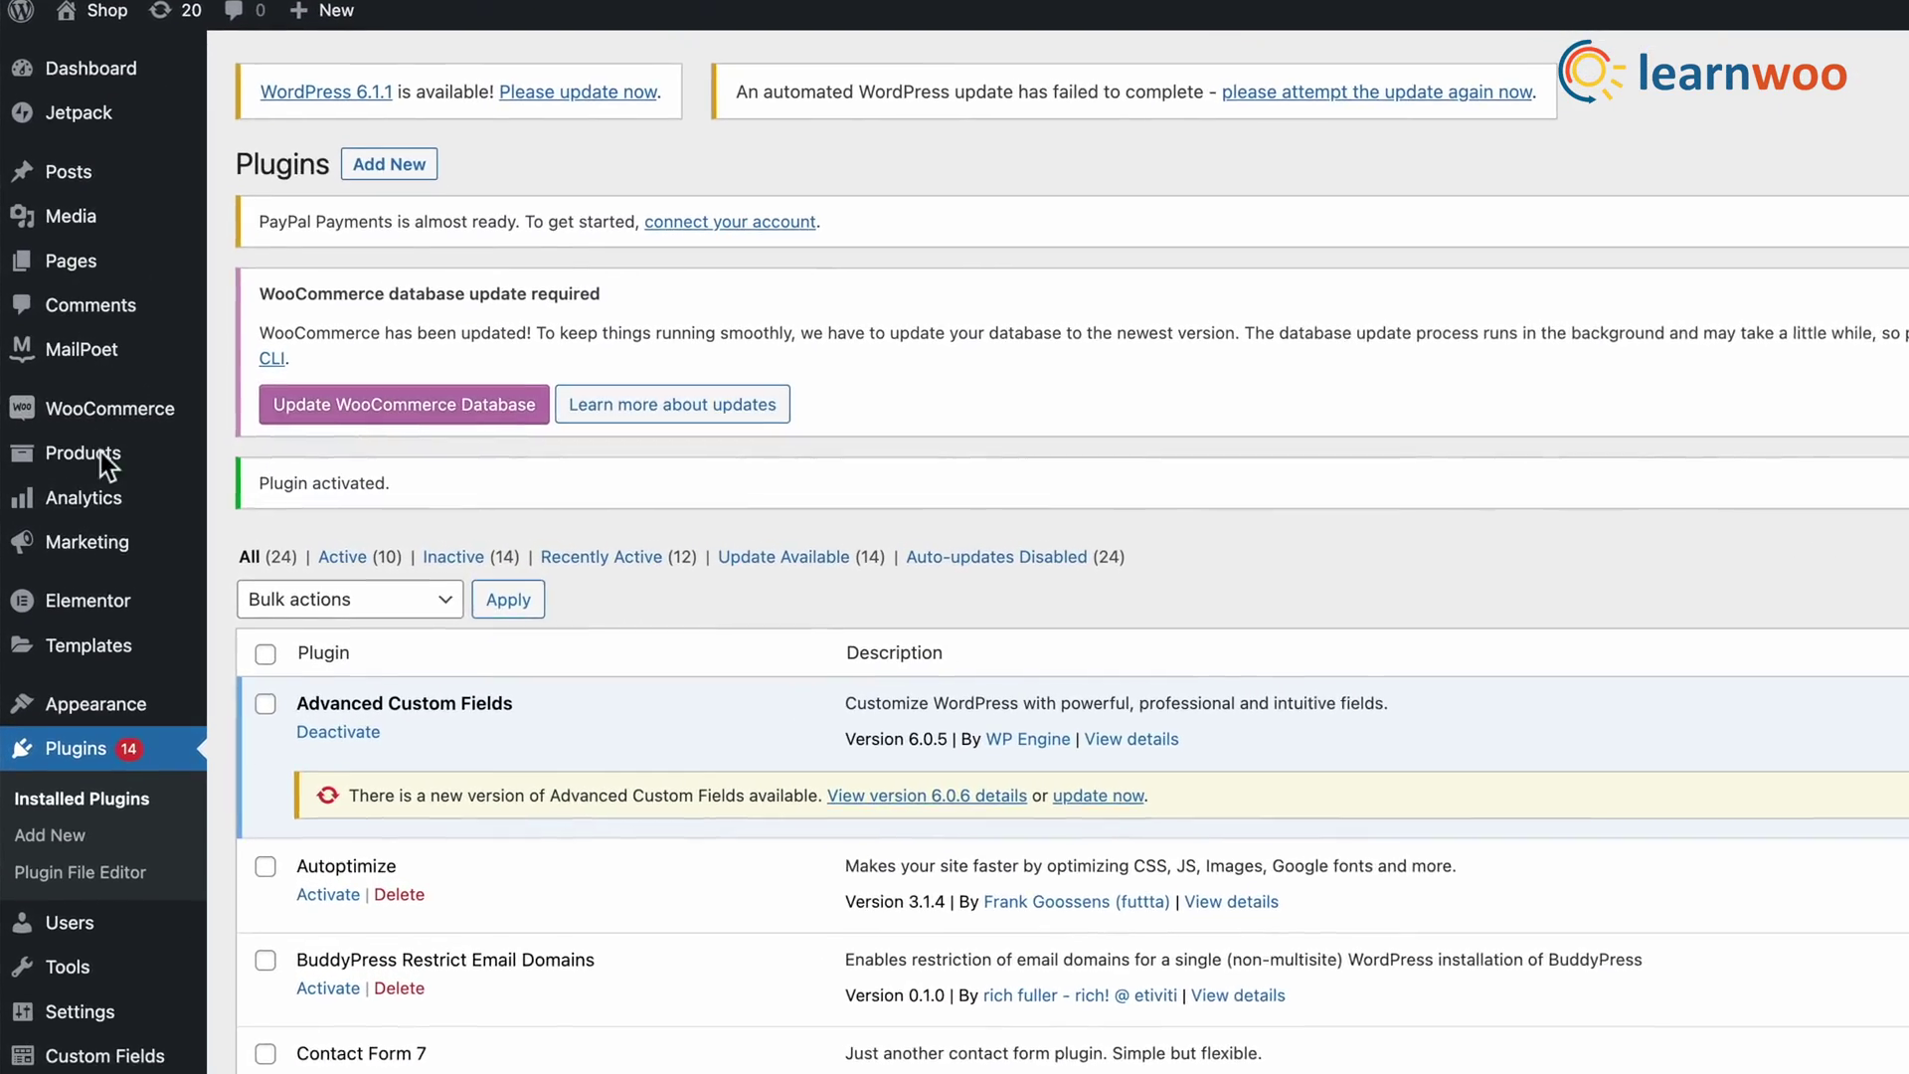
On the Rearrange Products page, drag both Shoes products up into third and fourth place
mouse_move(101, 465)
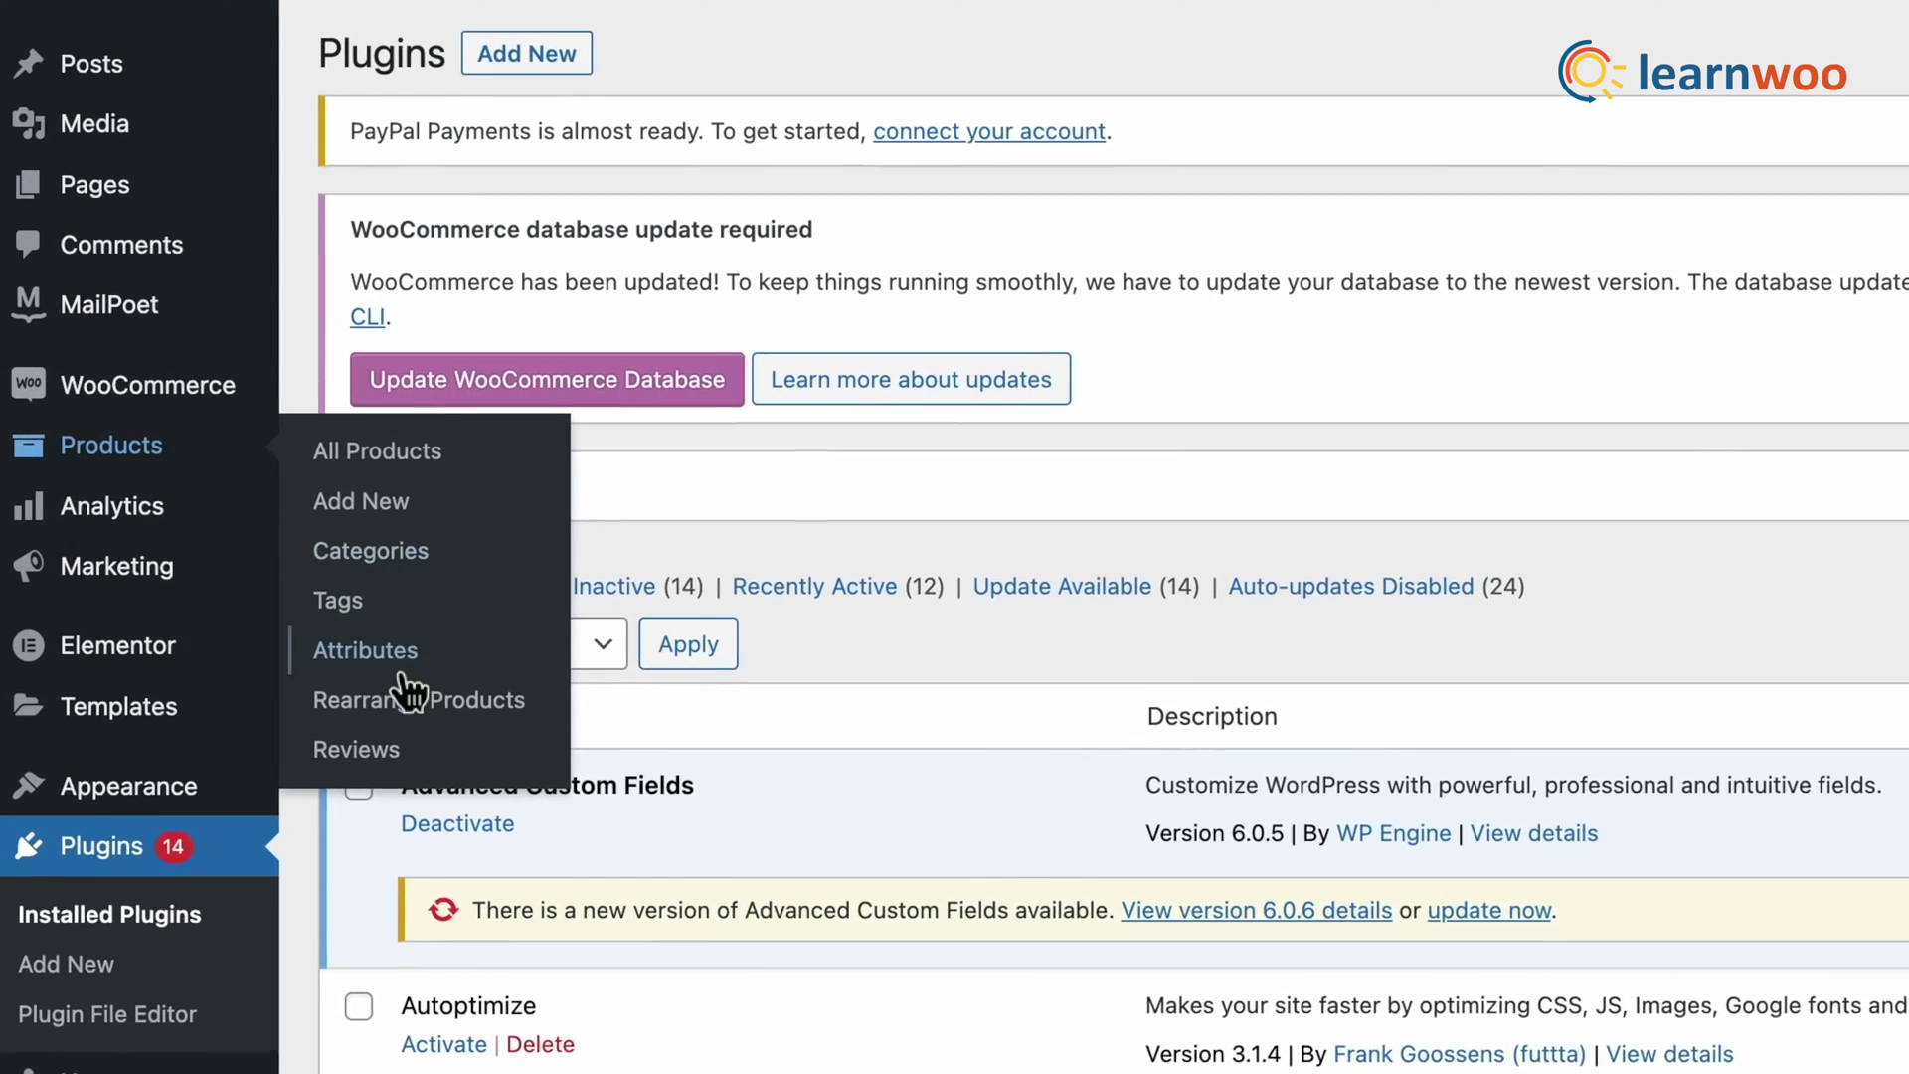
left_click(414, 738)
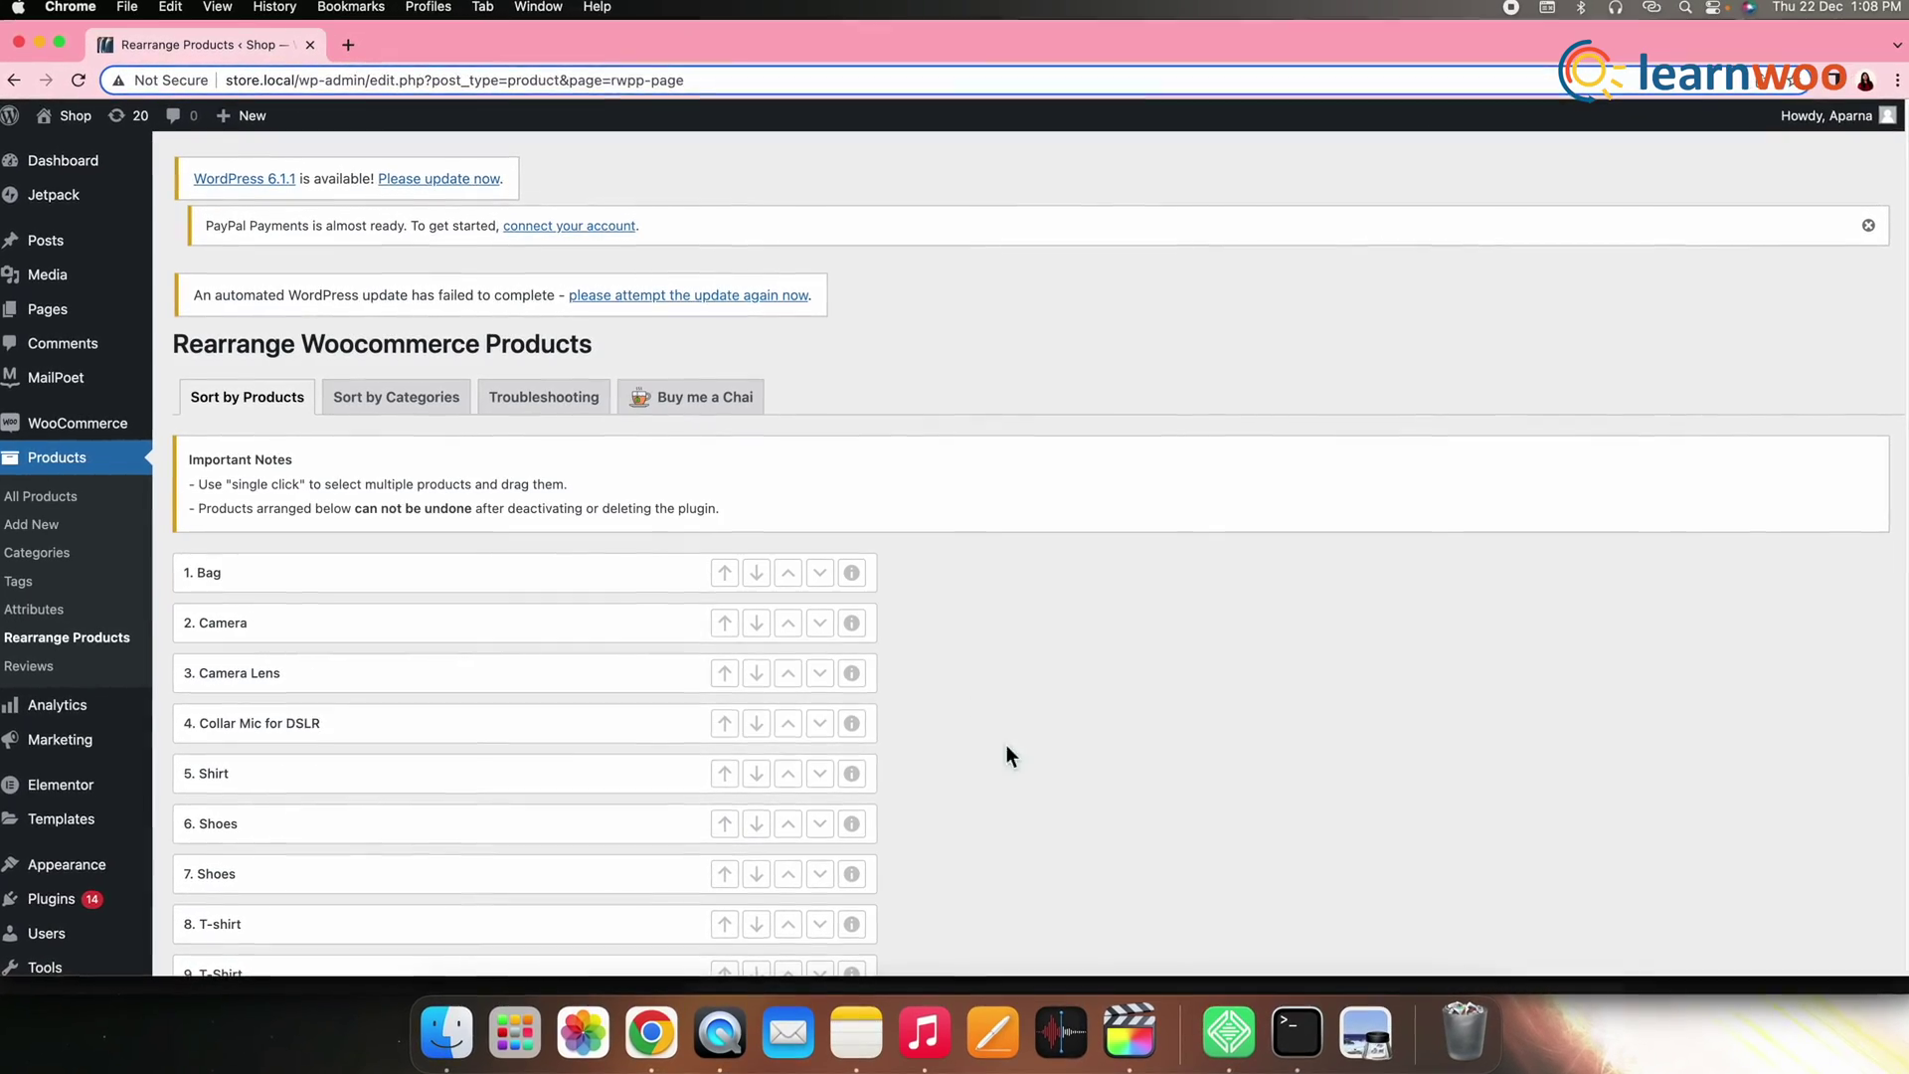
scroll(1006, 756, "down", 3)
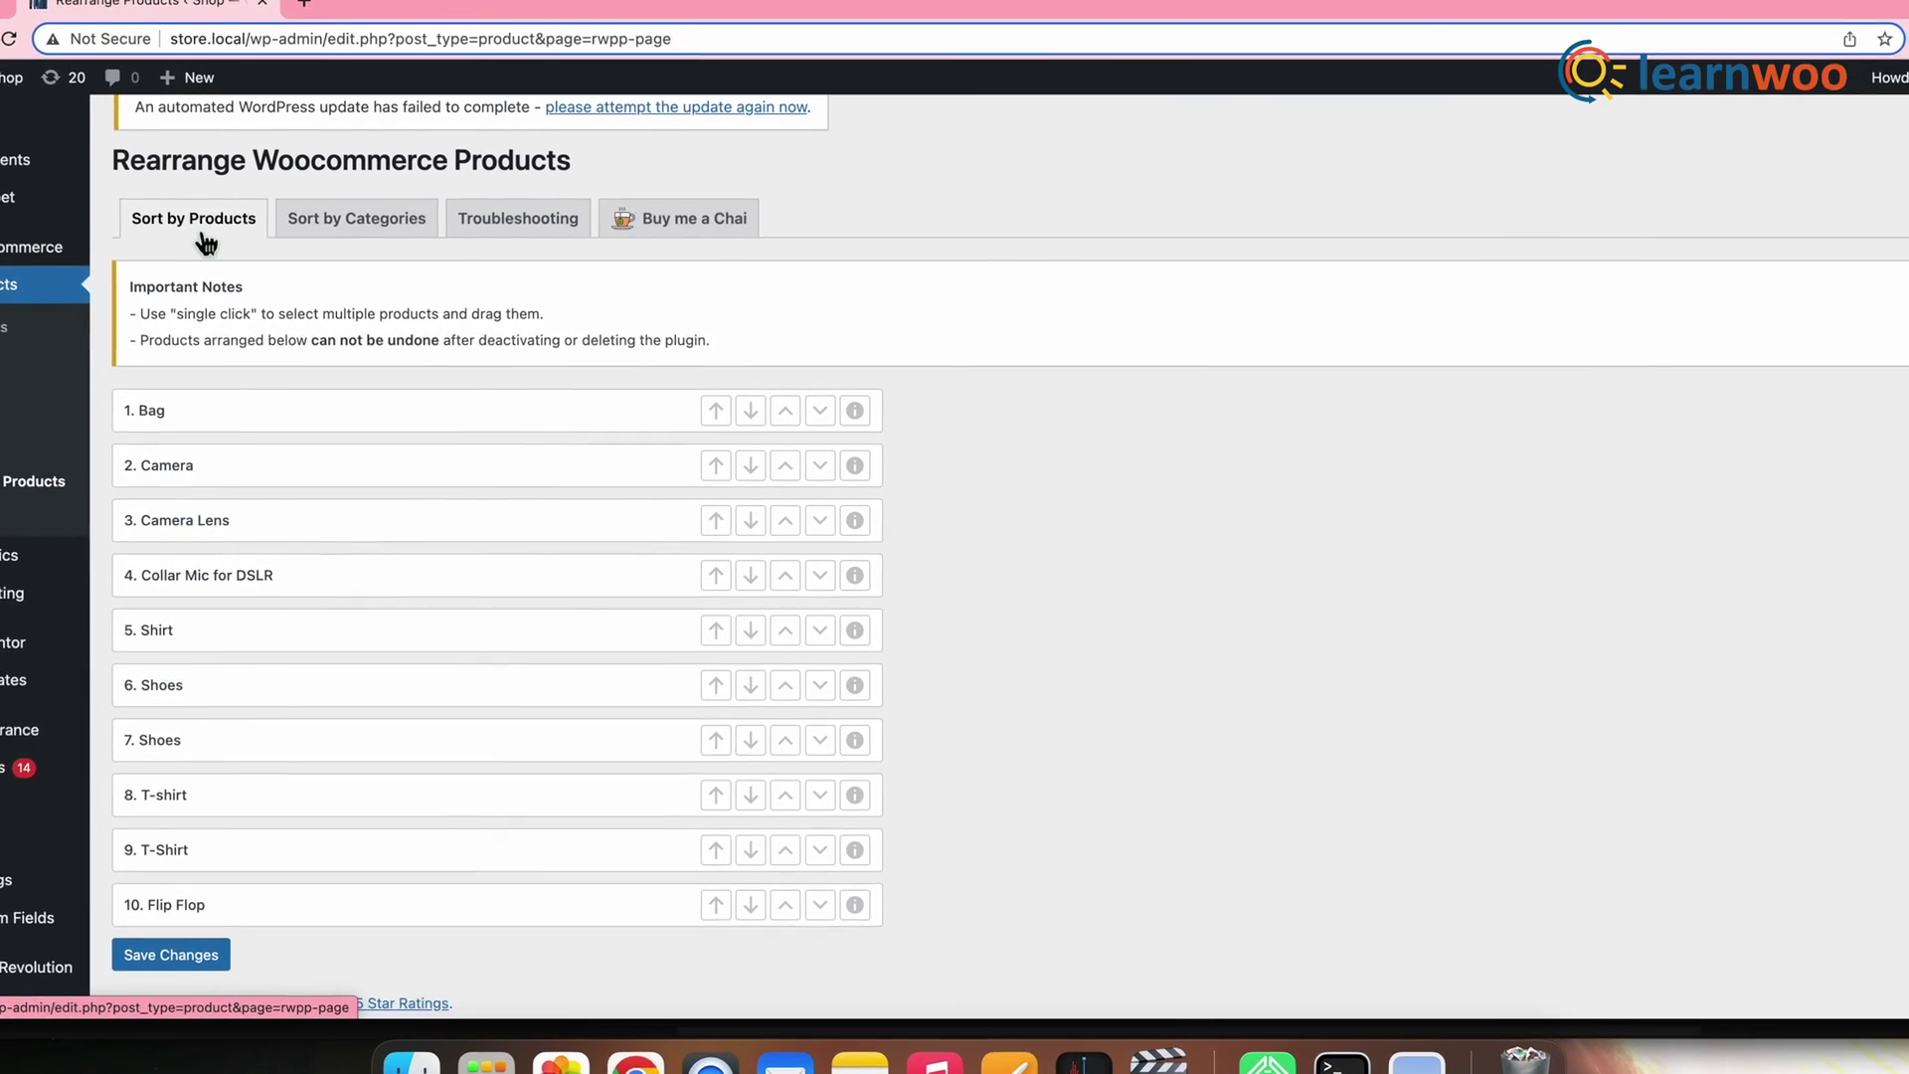
left_click(204, 234)
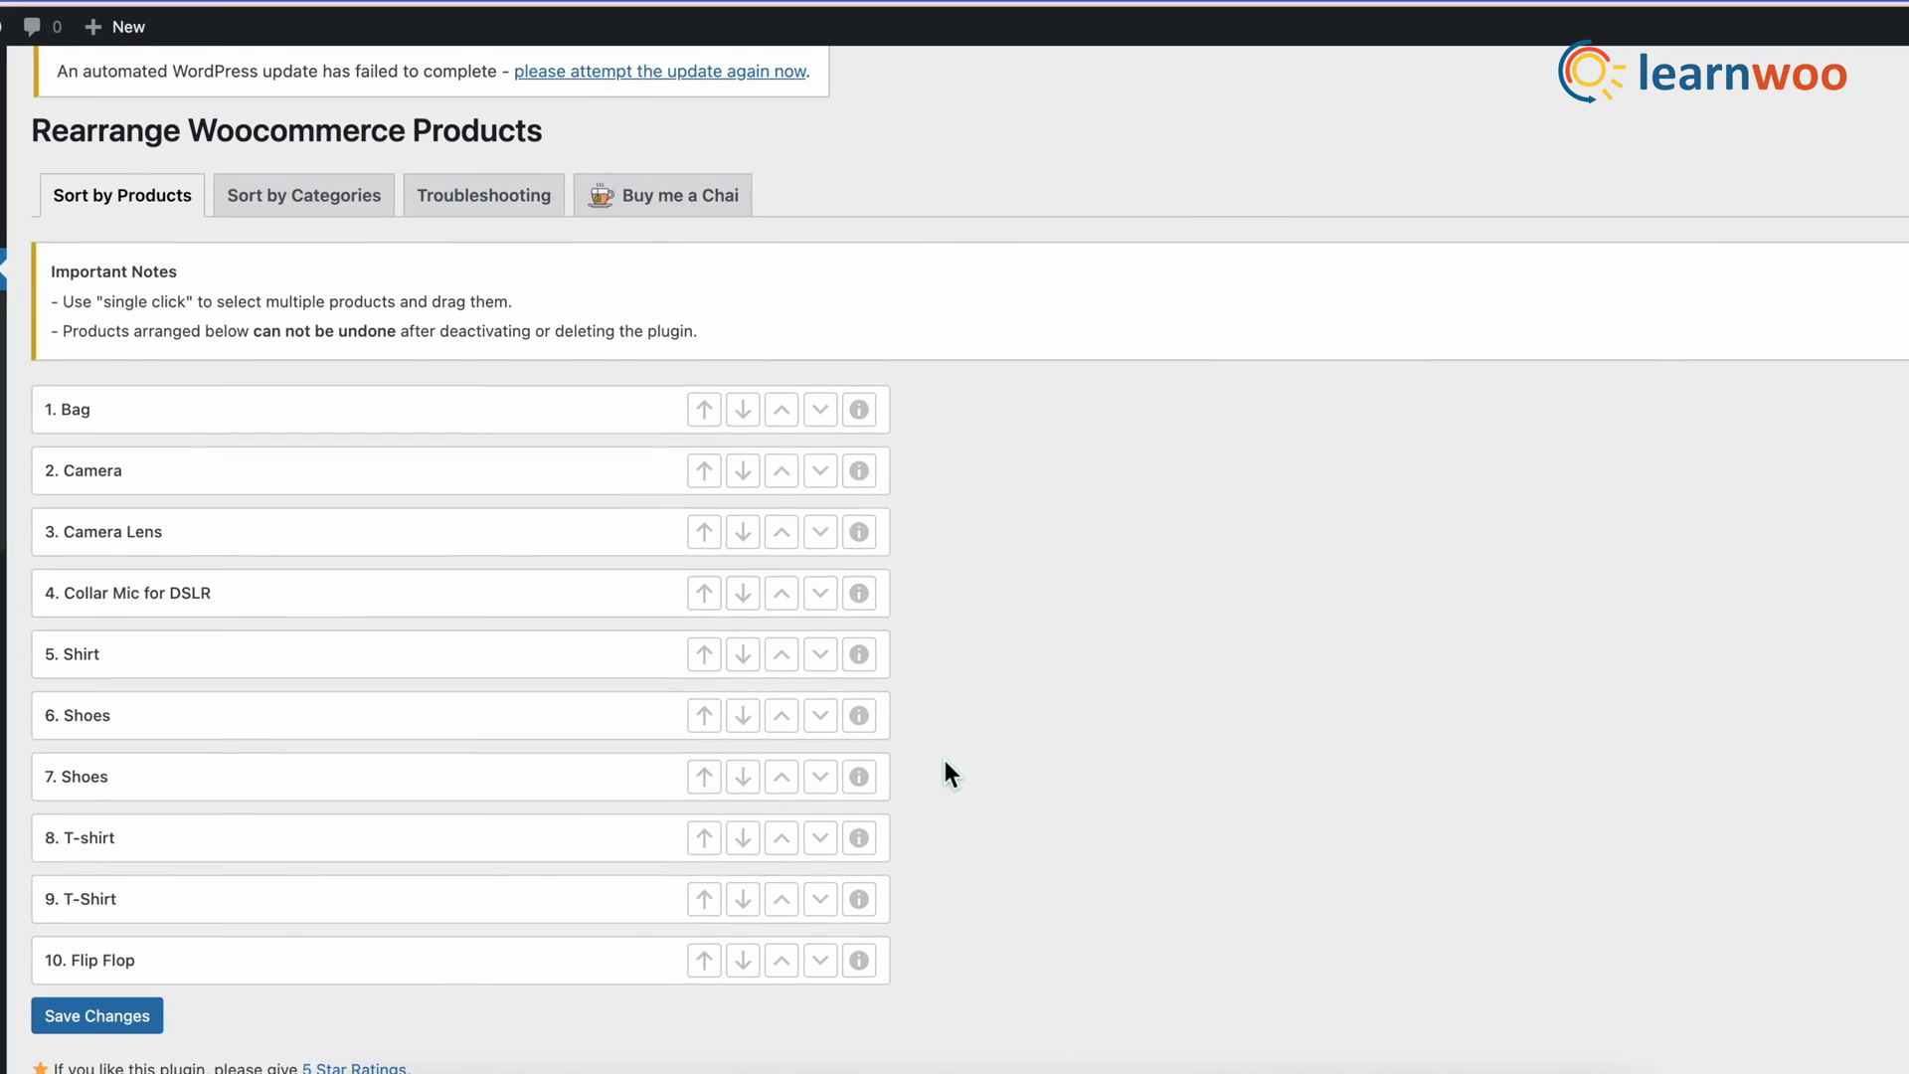
scroll(945, 760, "down", 3)
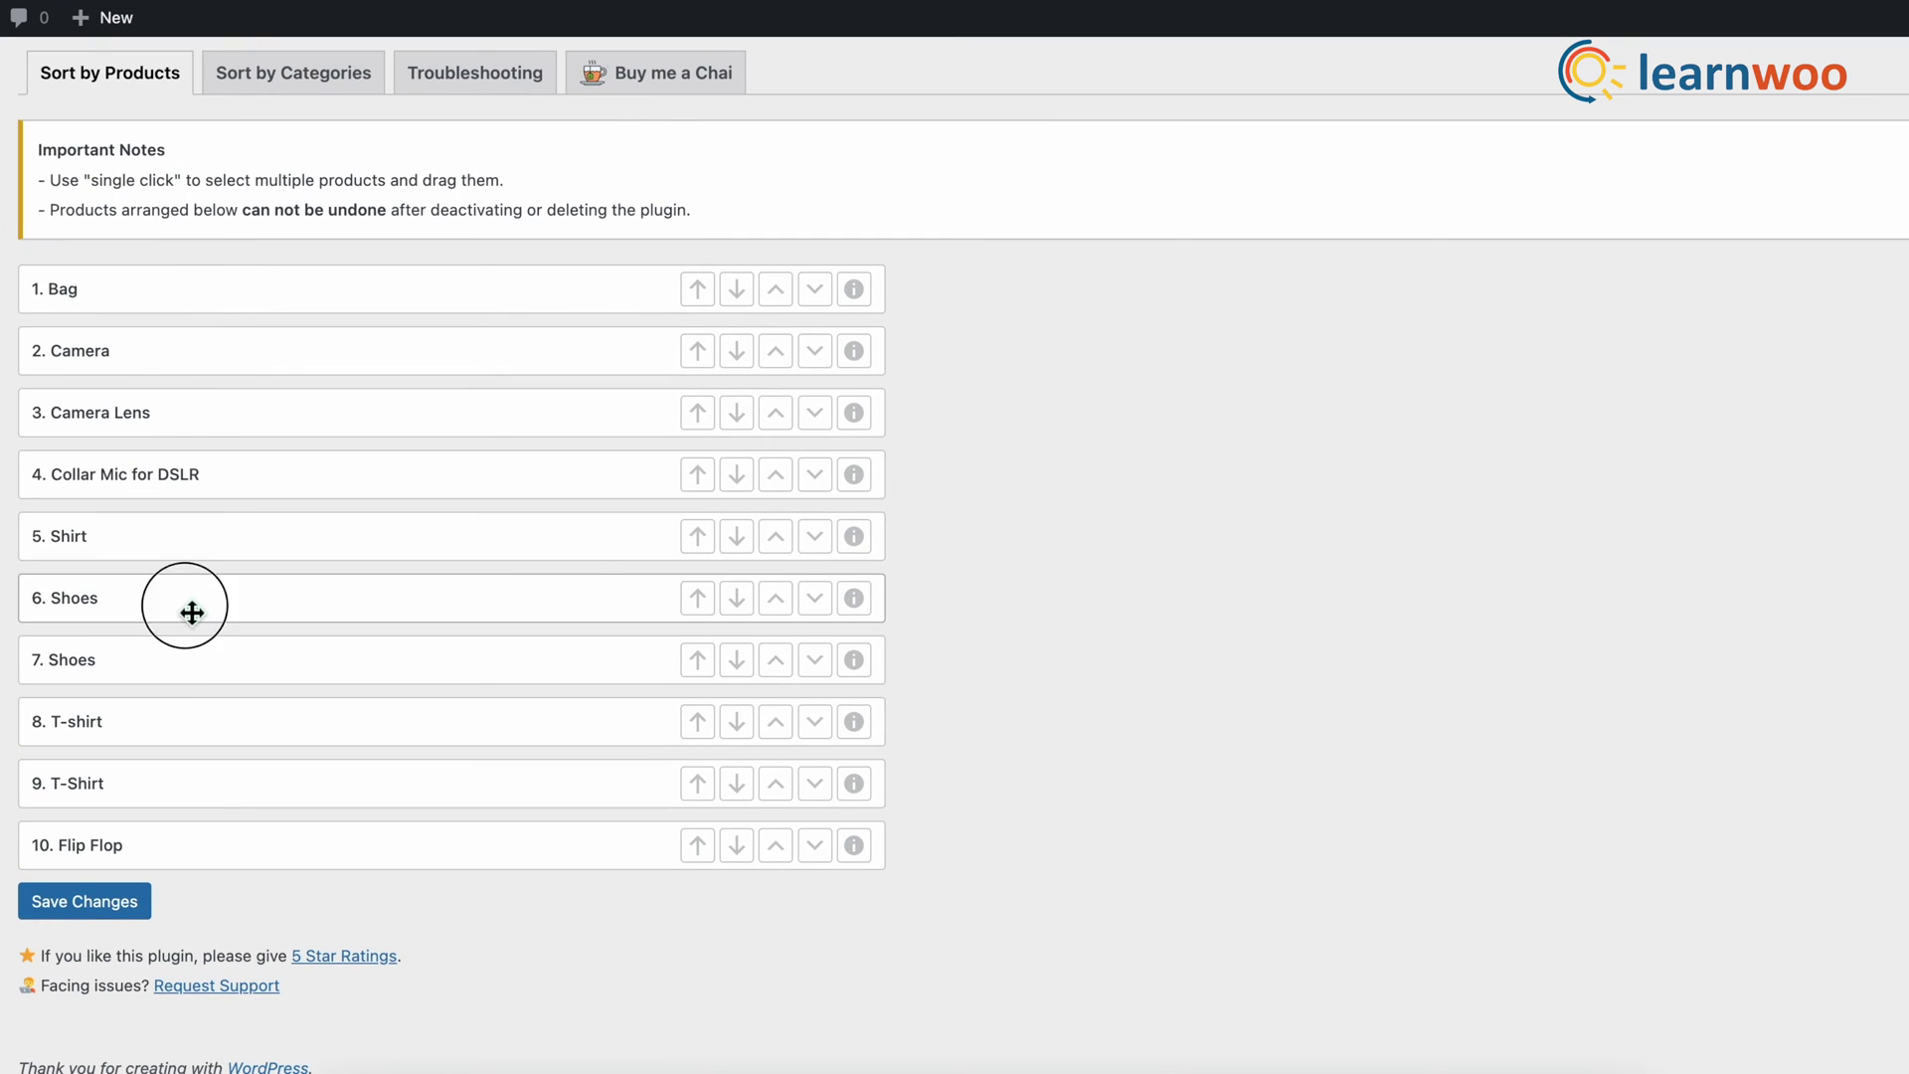
left_click_drag(192, 612, 226, 397)
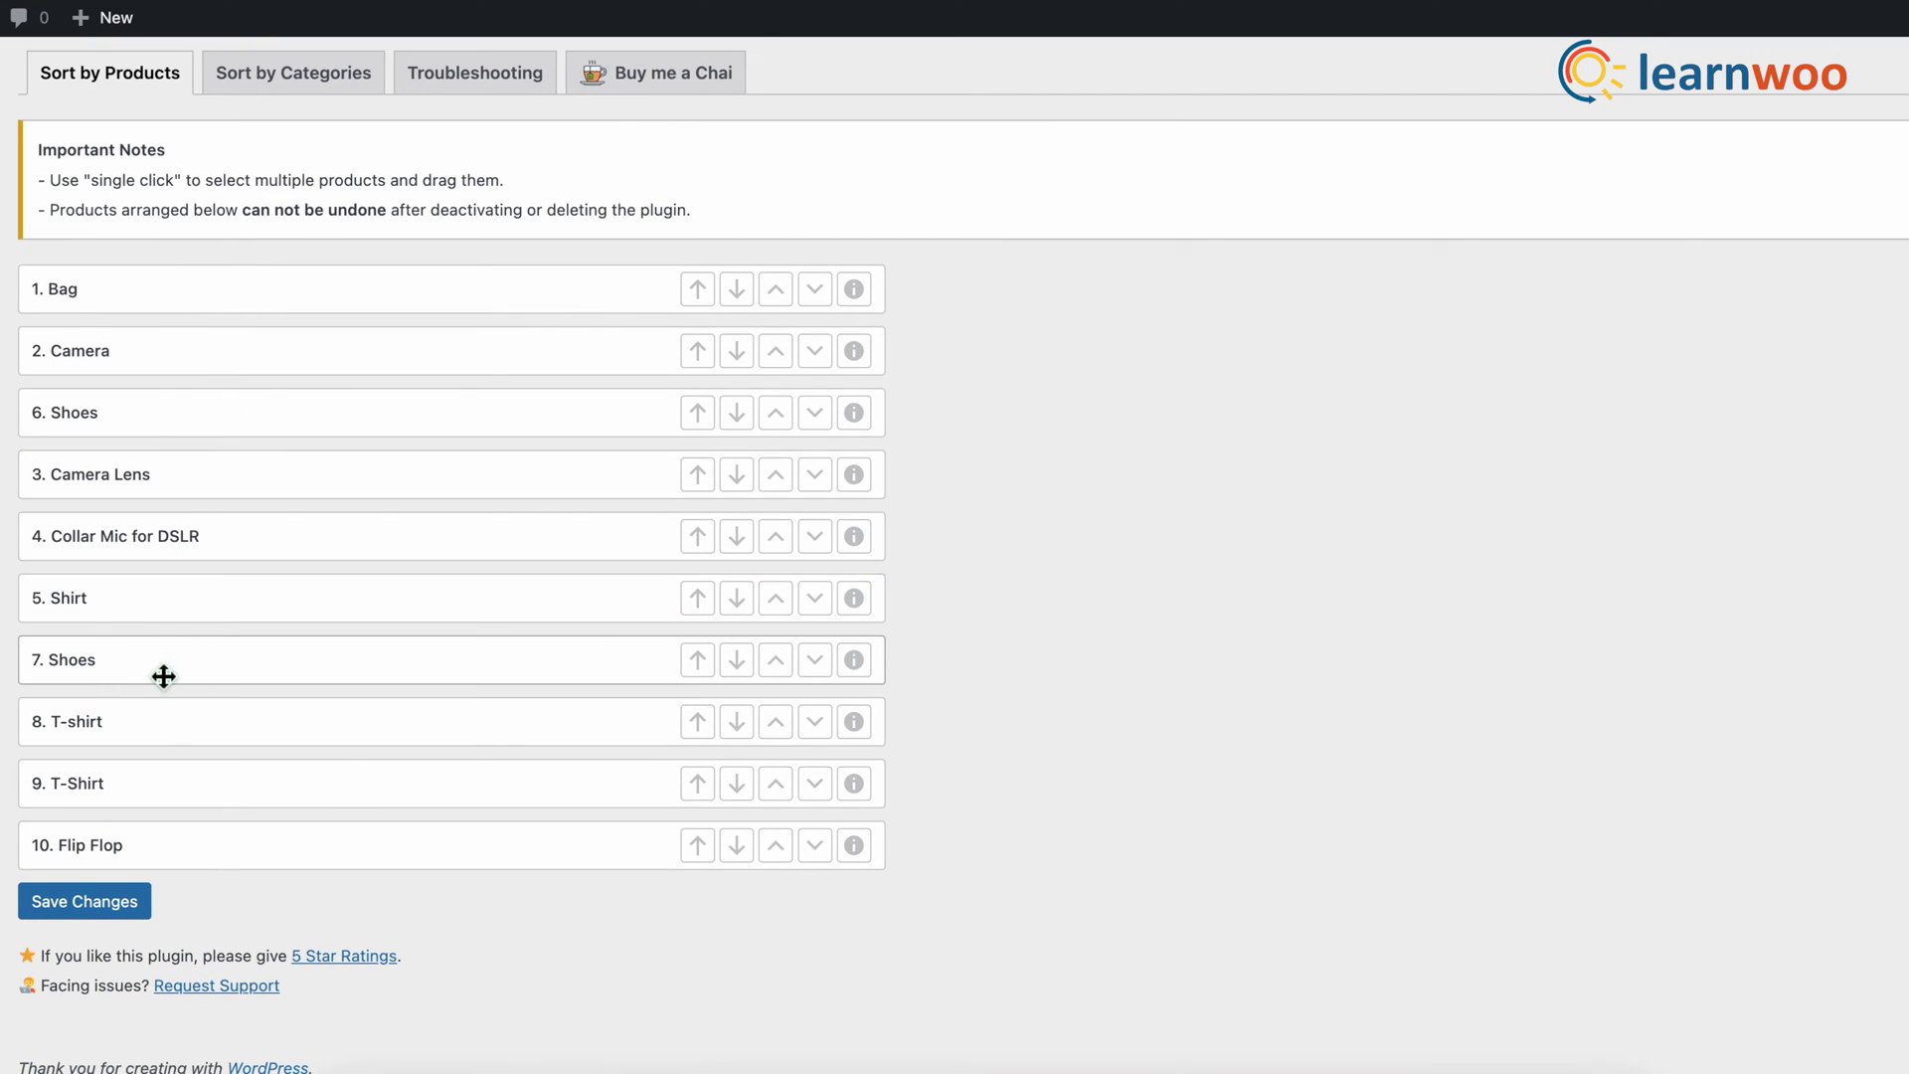
left_click_drag(164, 676, 200, 481)
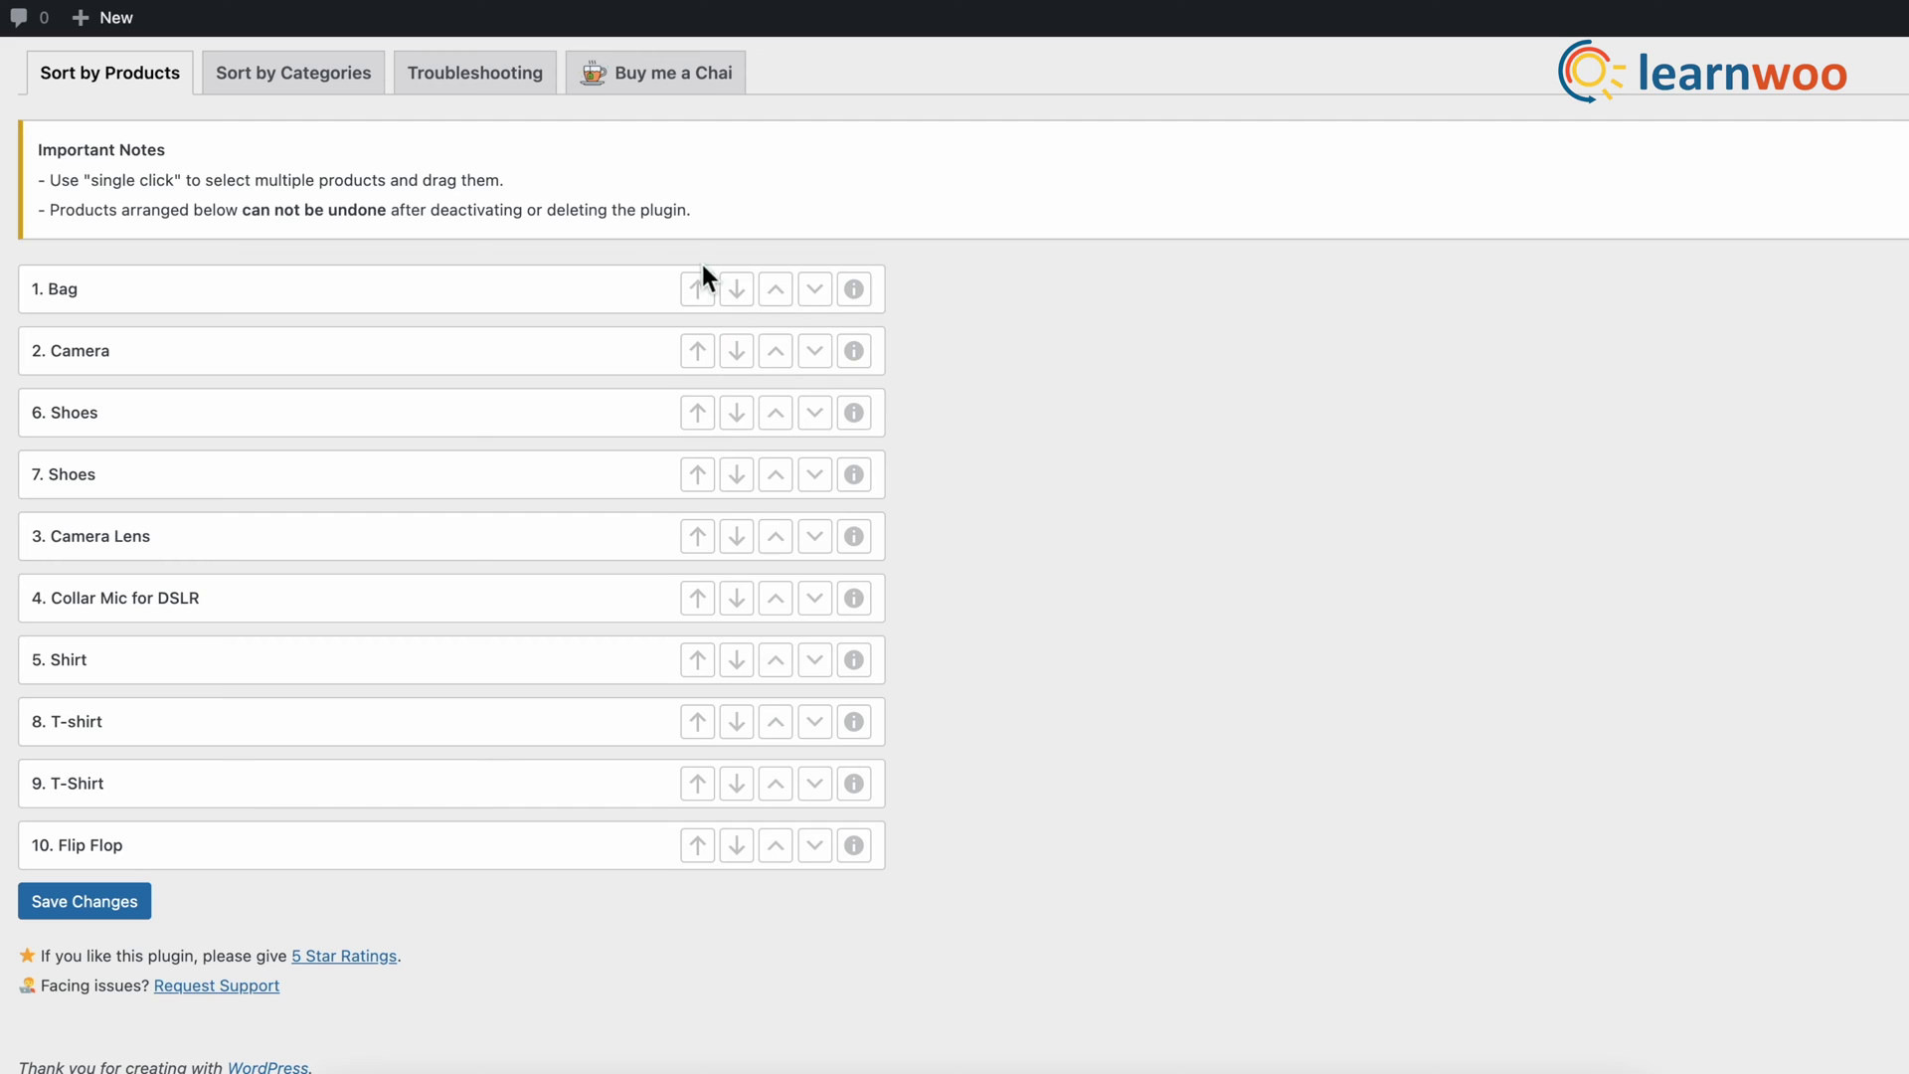
Use the arrow buttons to send Bag to the bottom and adjust Shoes and Camera, then save and confirm
left_click(697, 352)
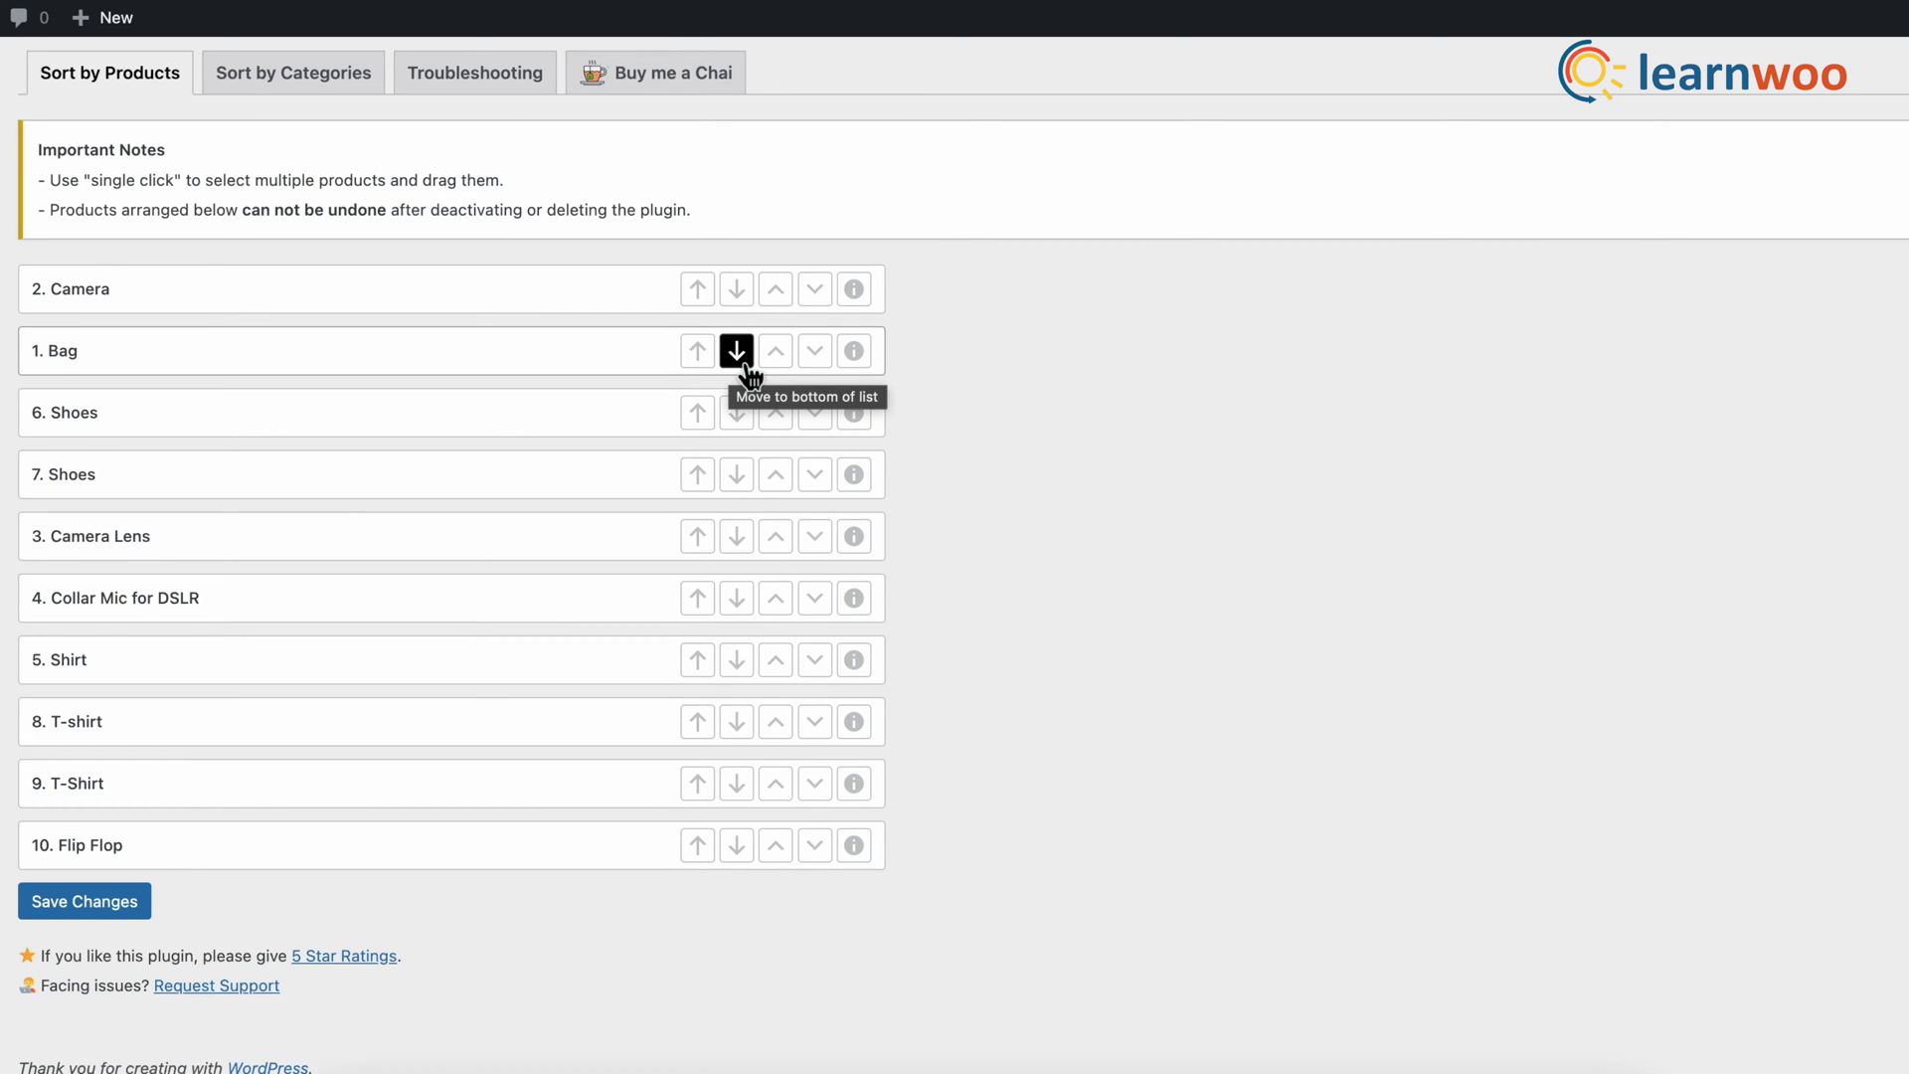
left_click(737, 352)
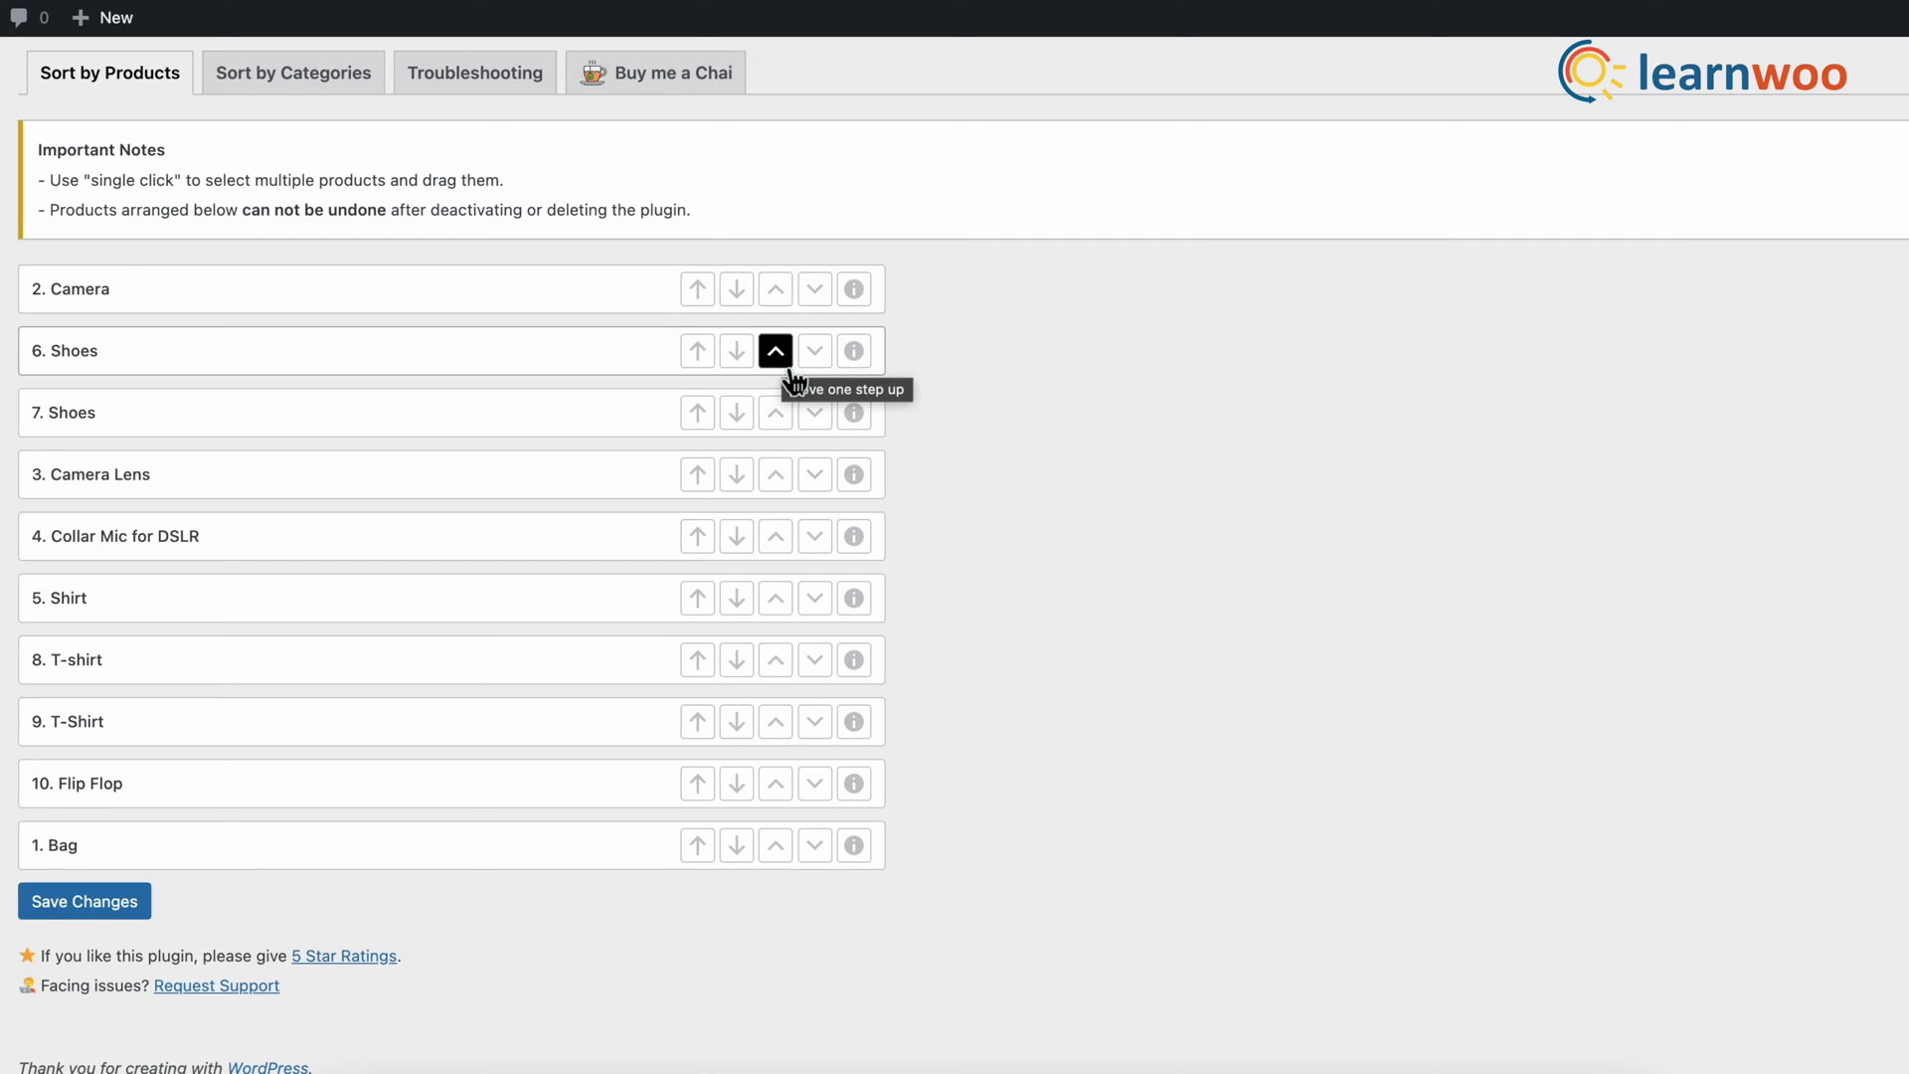
left_click(786, 360)
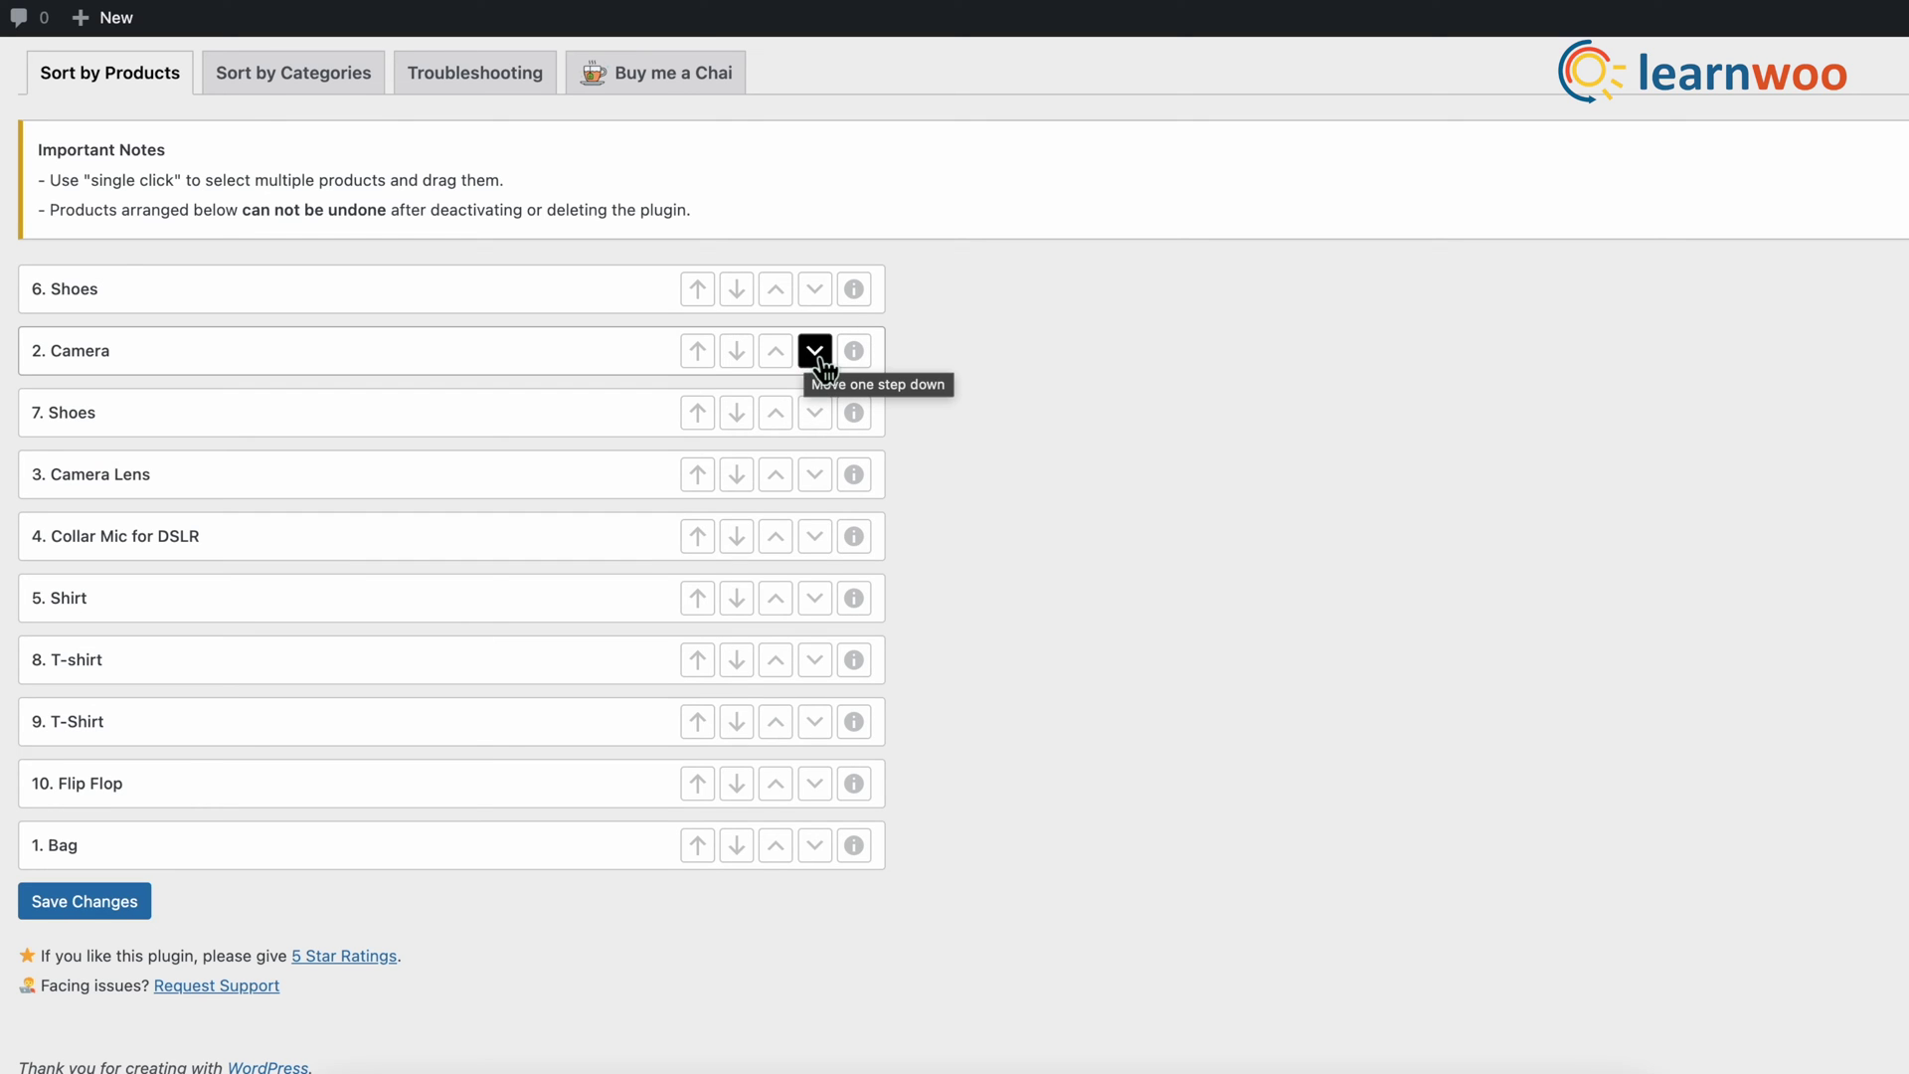
left_click(816, 352)
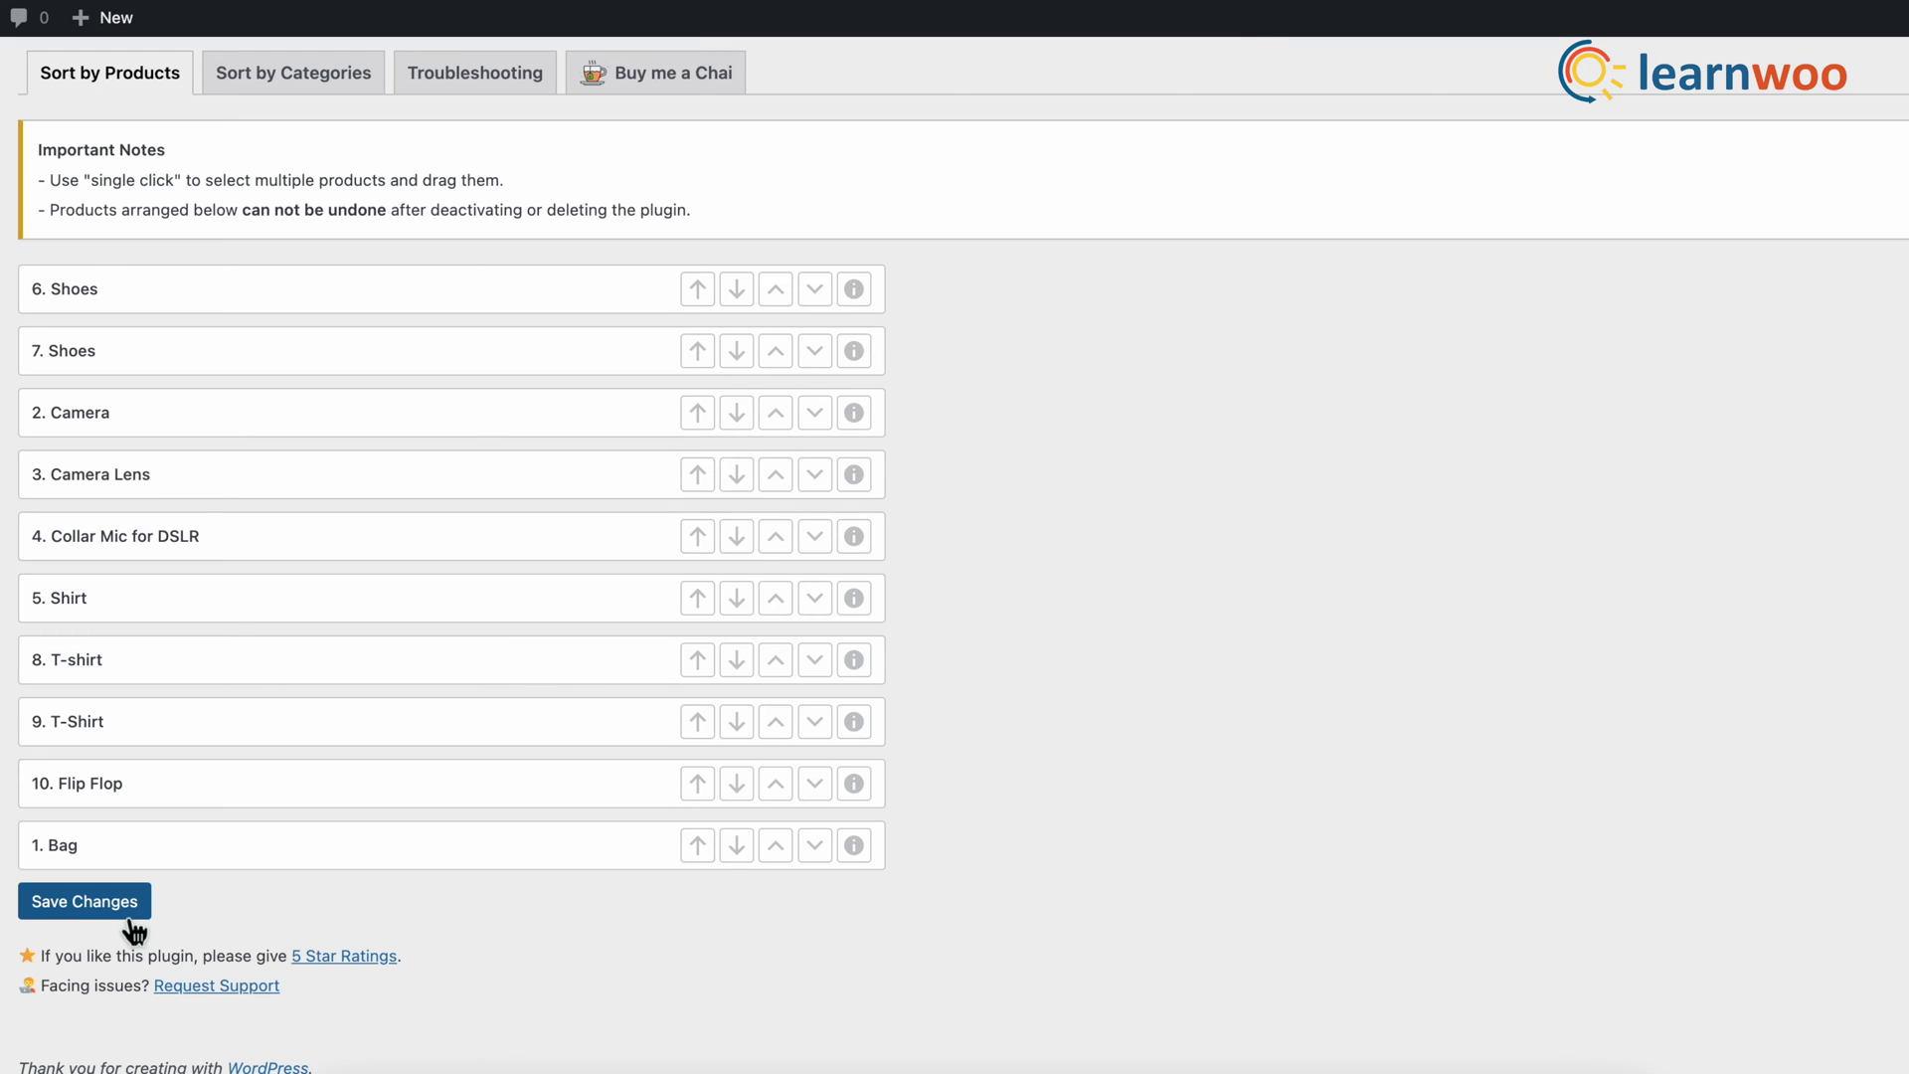
left_click(84, 903)
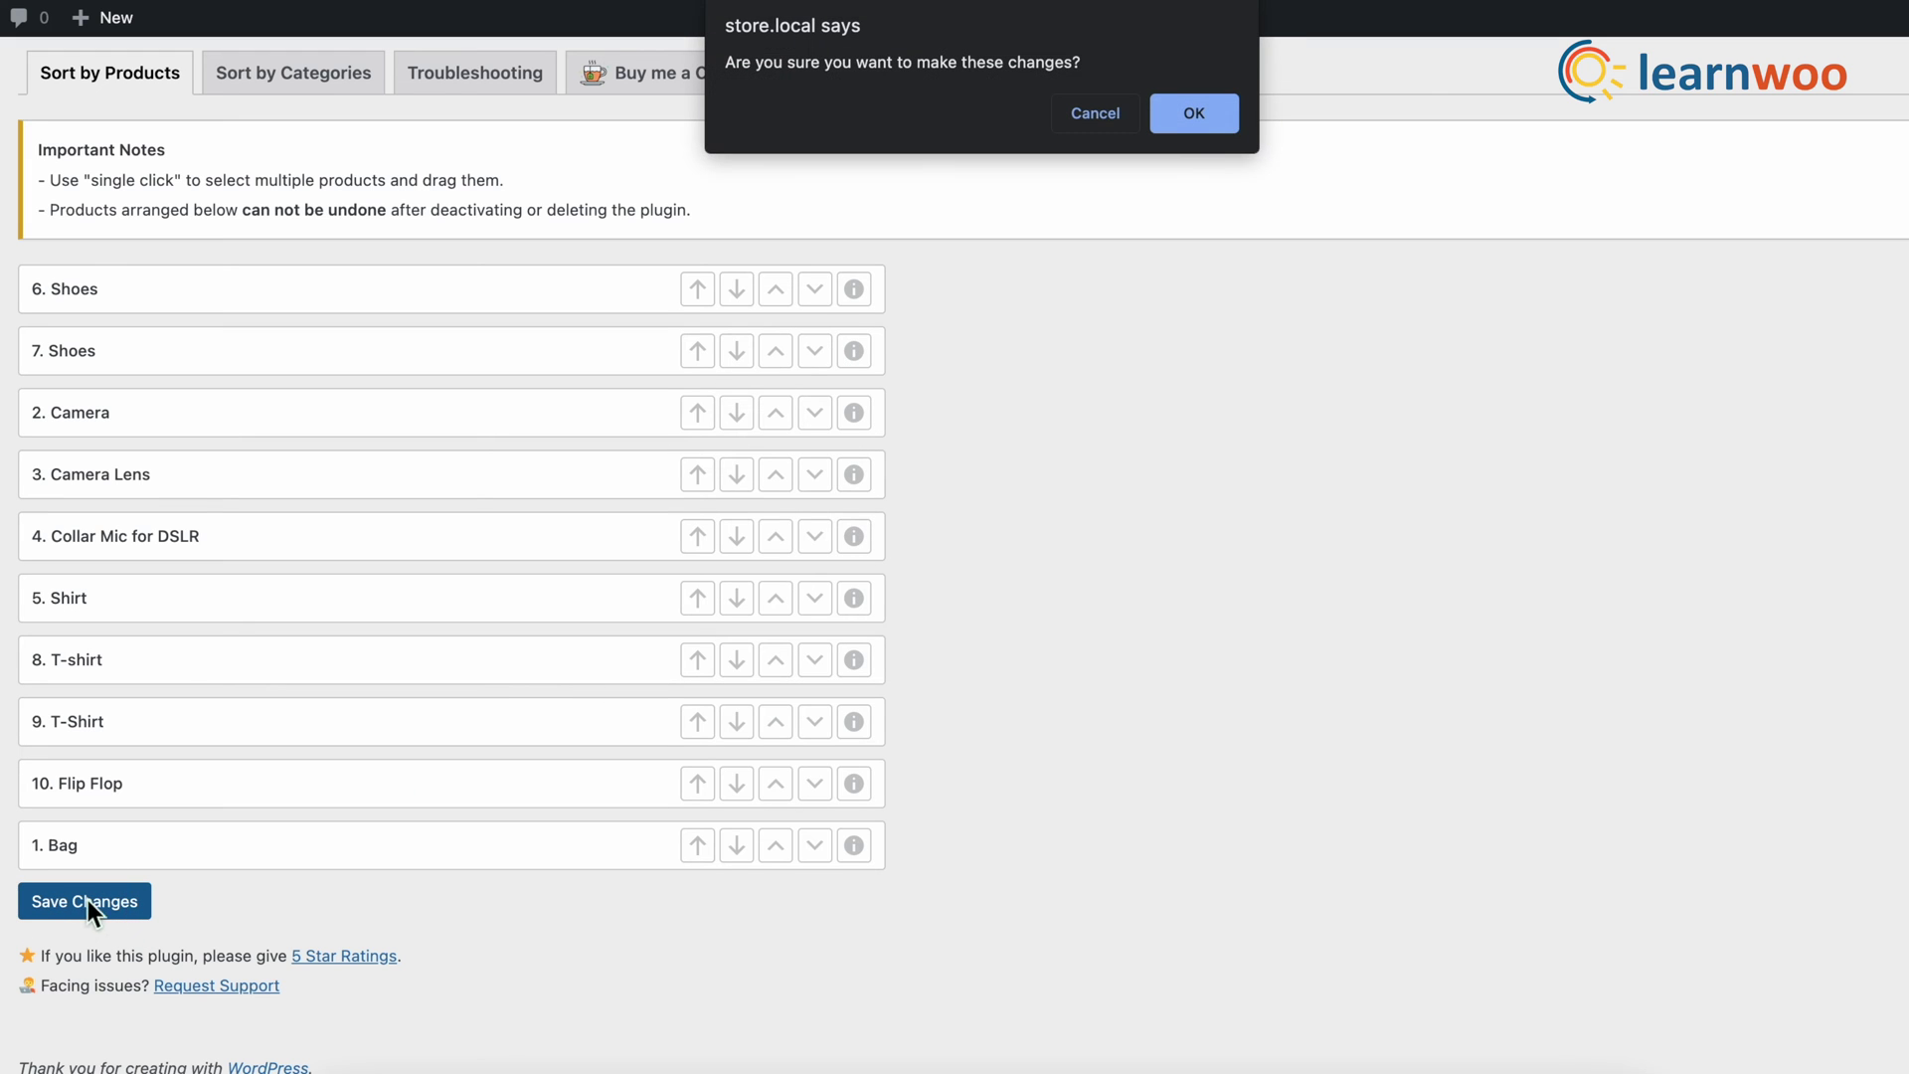
left_click(1229, 107)
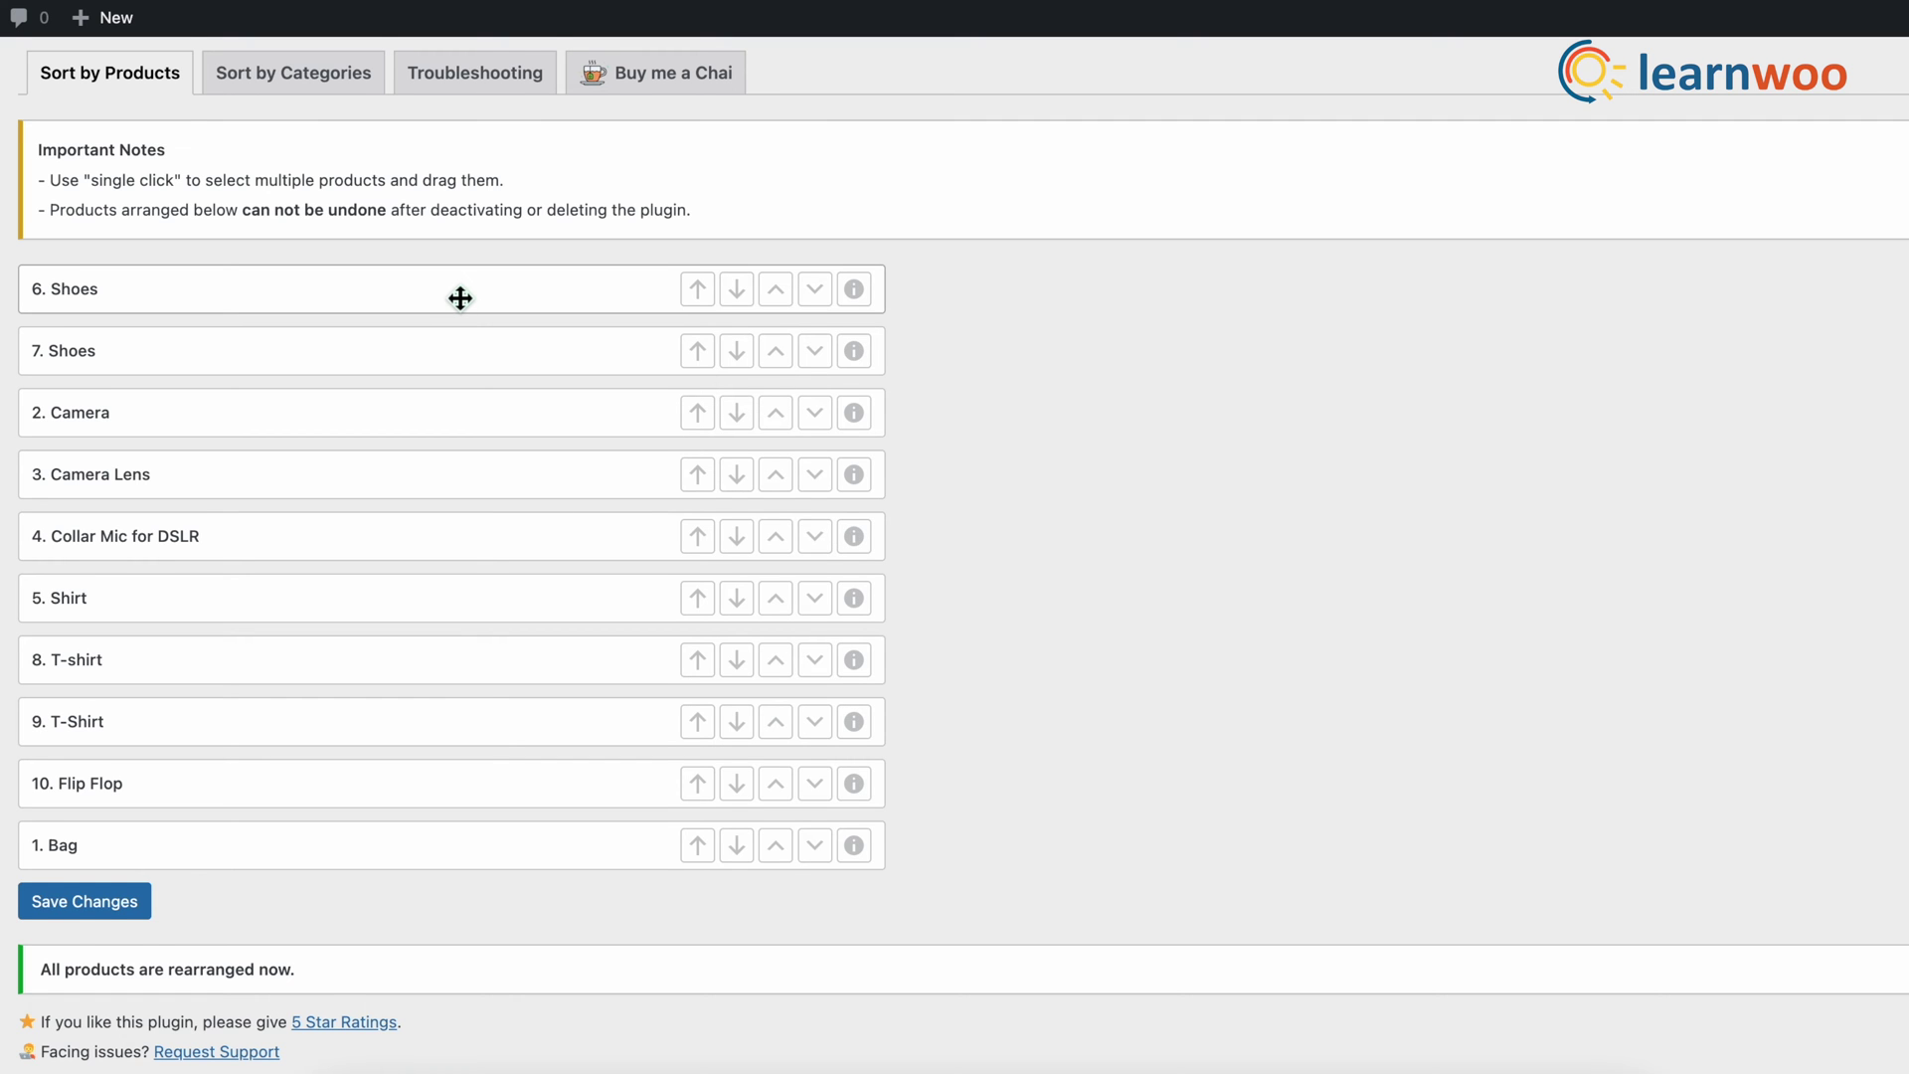
scroll(438, 298, "up", 3)
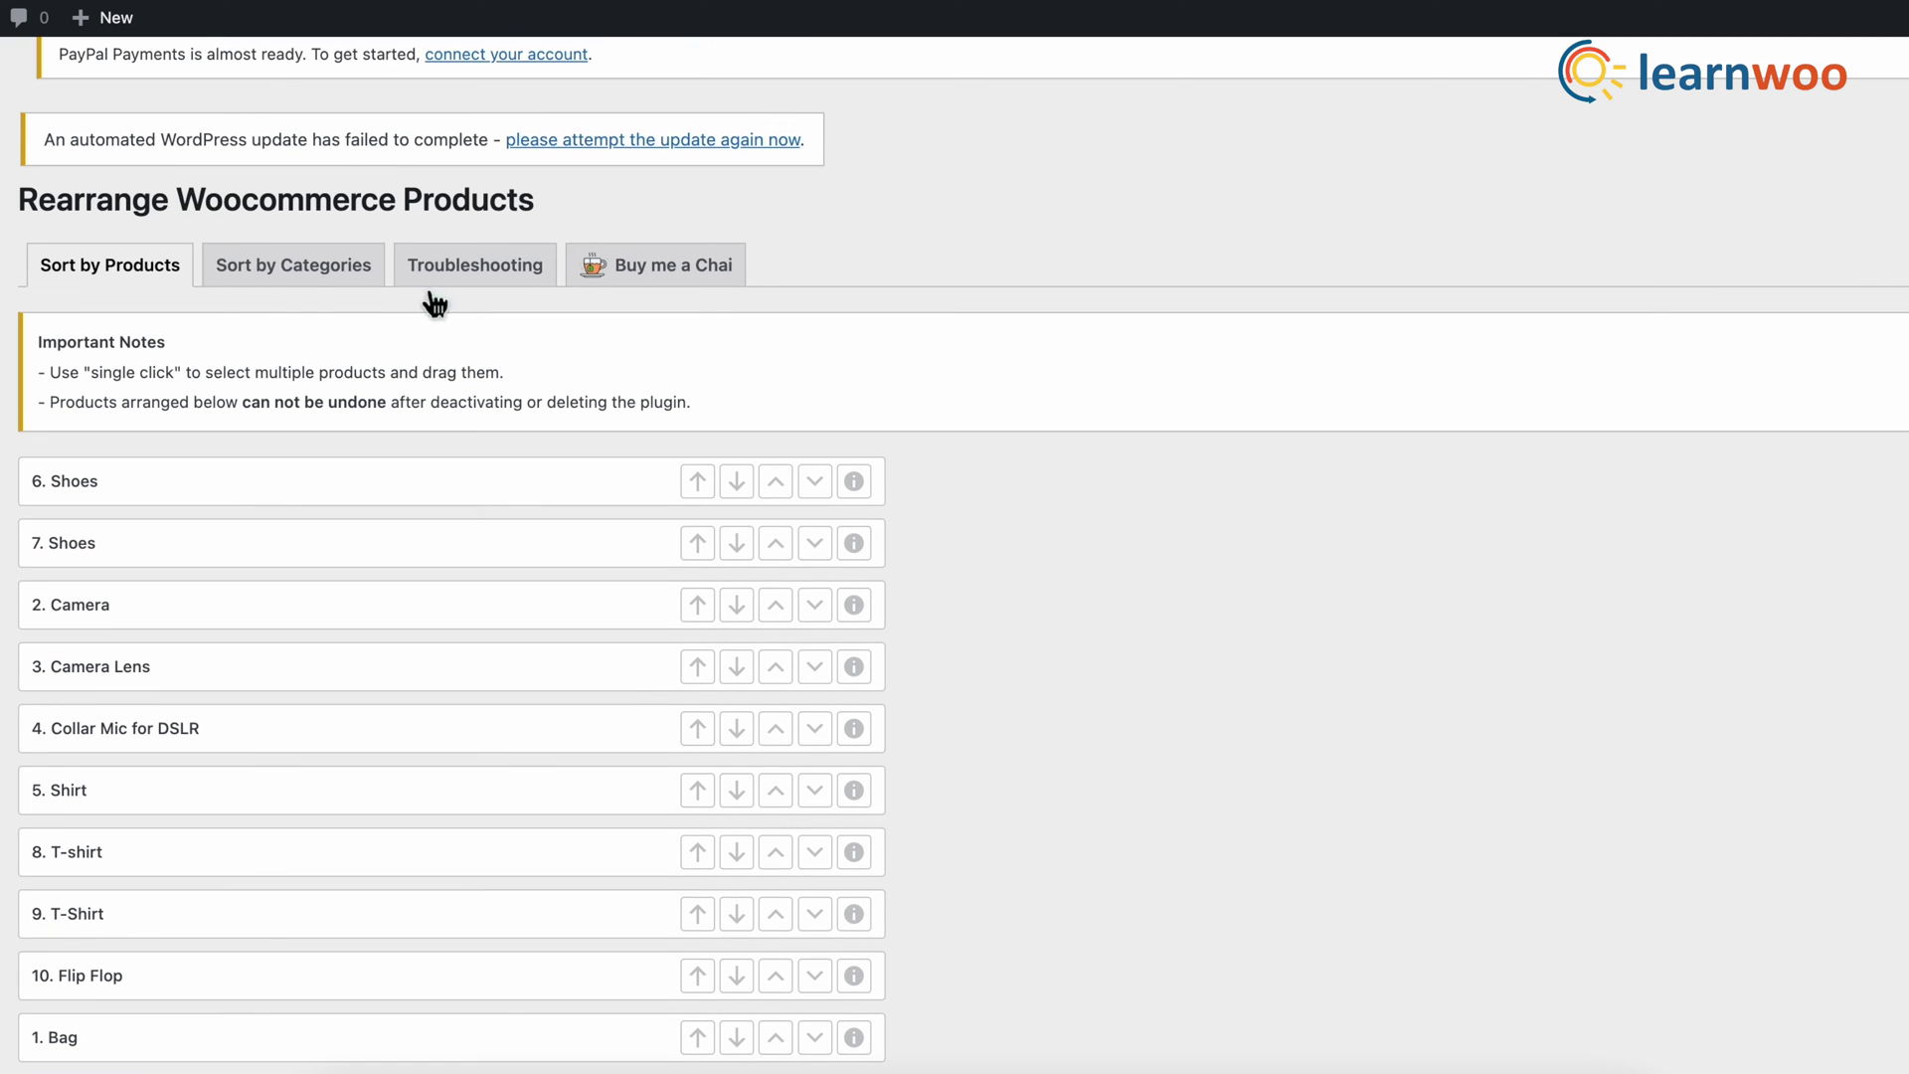
In Sort by Categories, order Personal Items as Shoes, T-Shirt, Bag and save
left_click(328, 288)
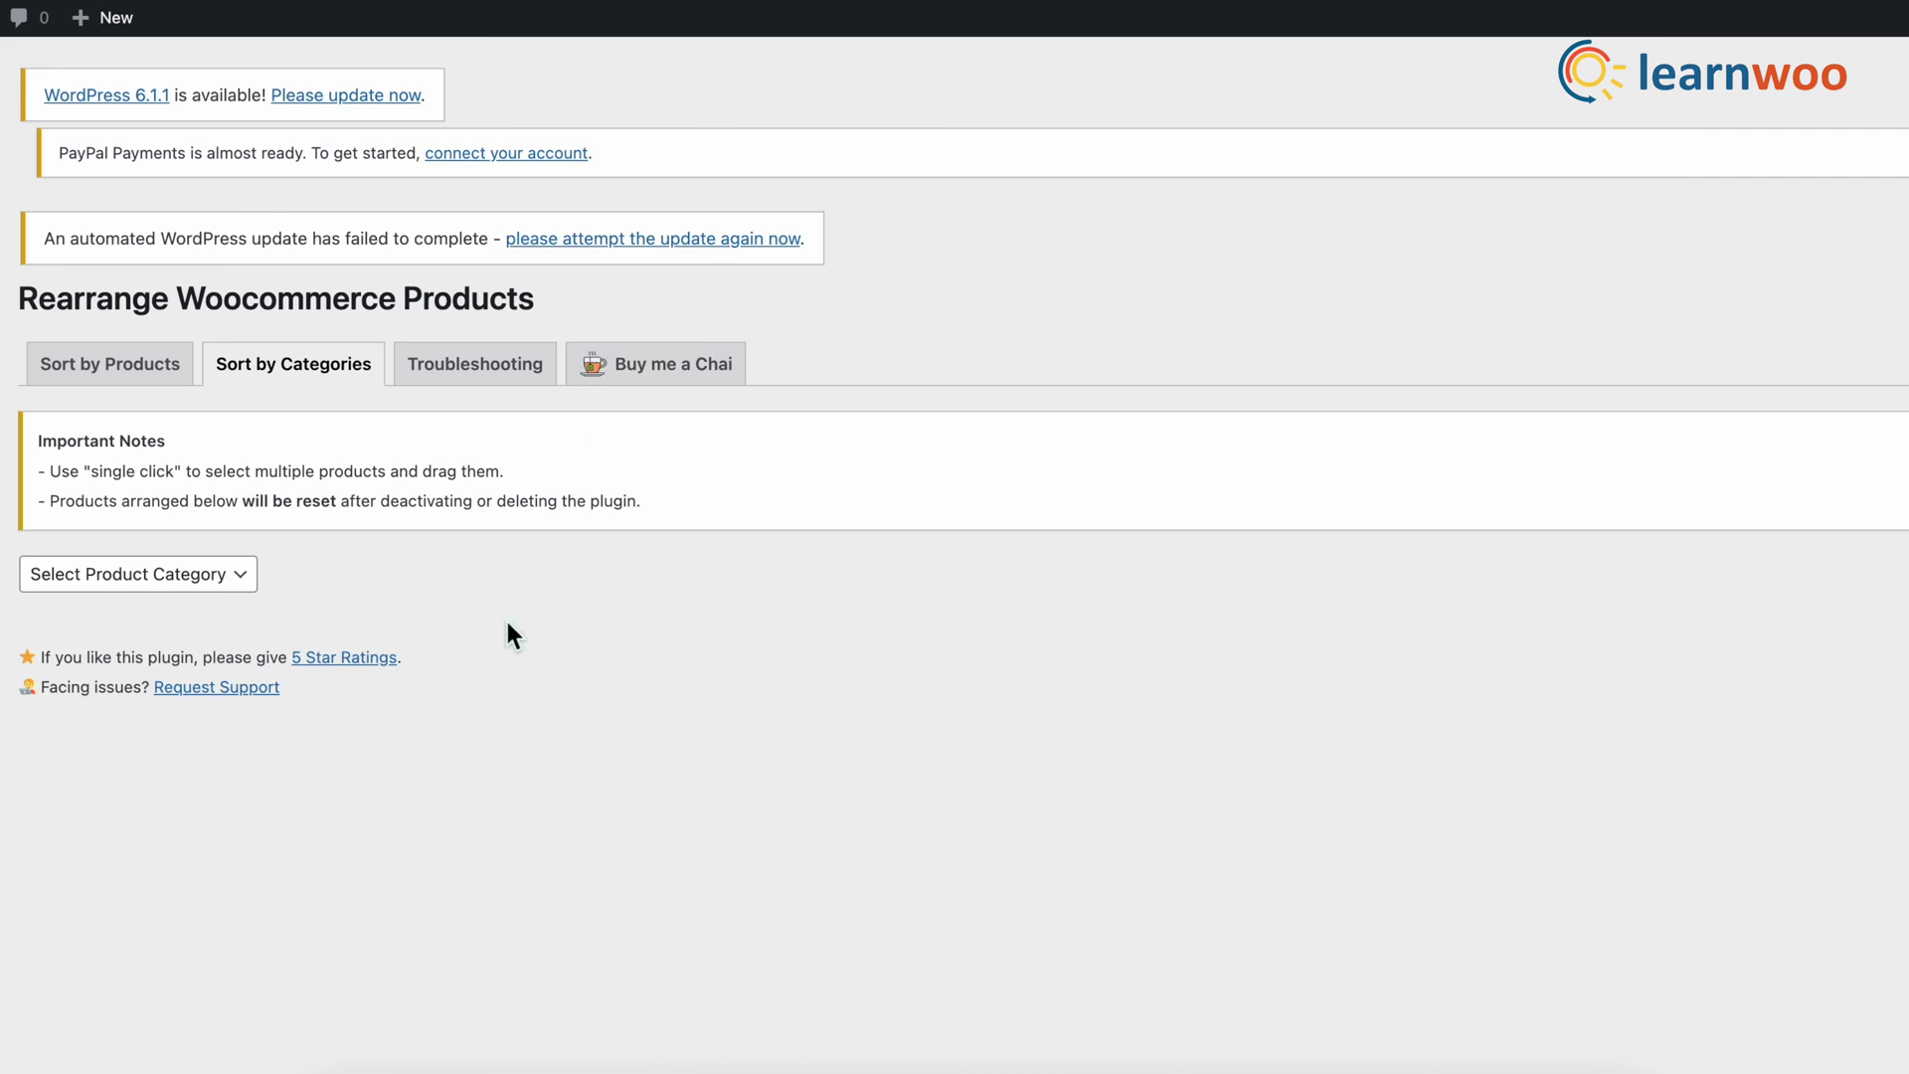
left_click(234, 583)
left_click(206, 608)
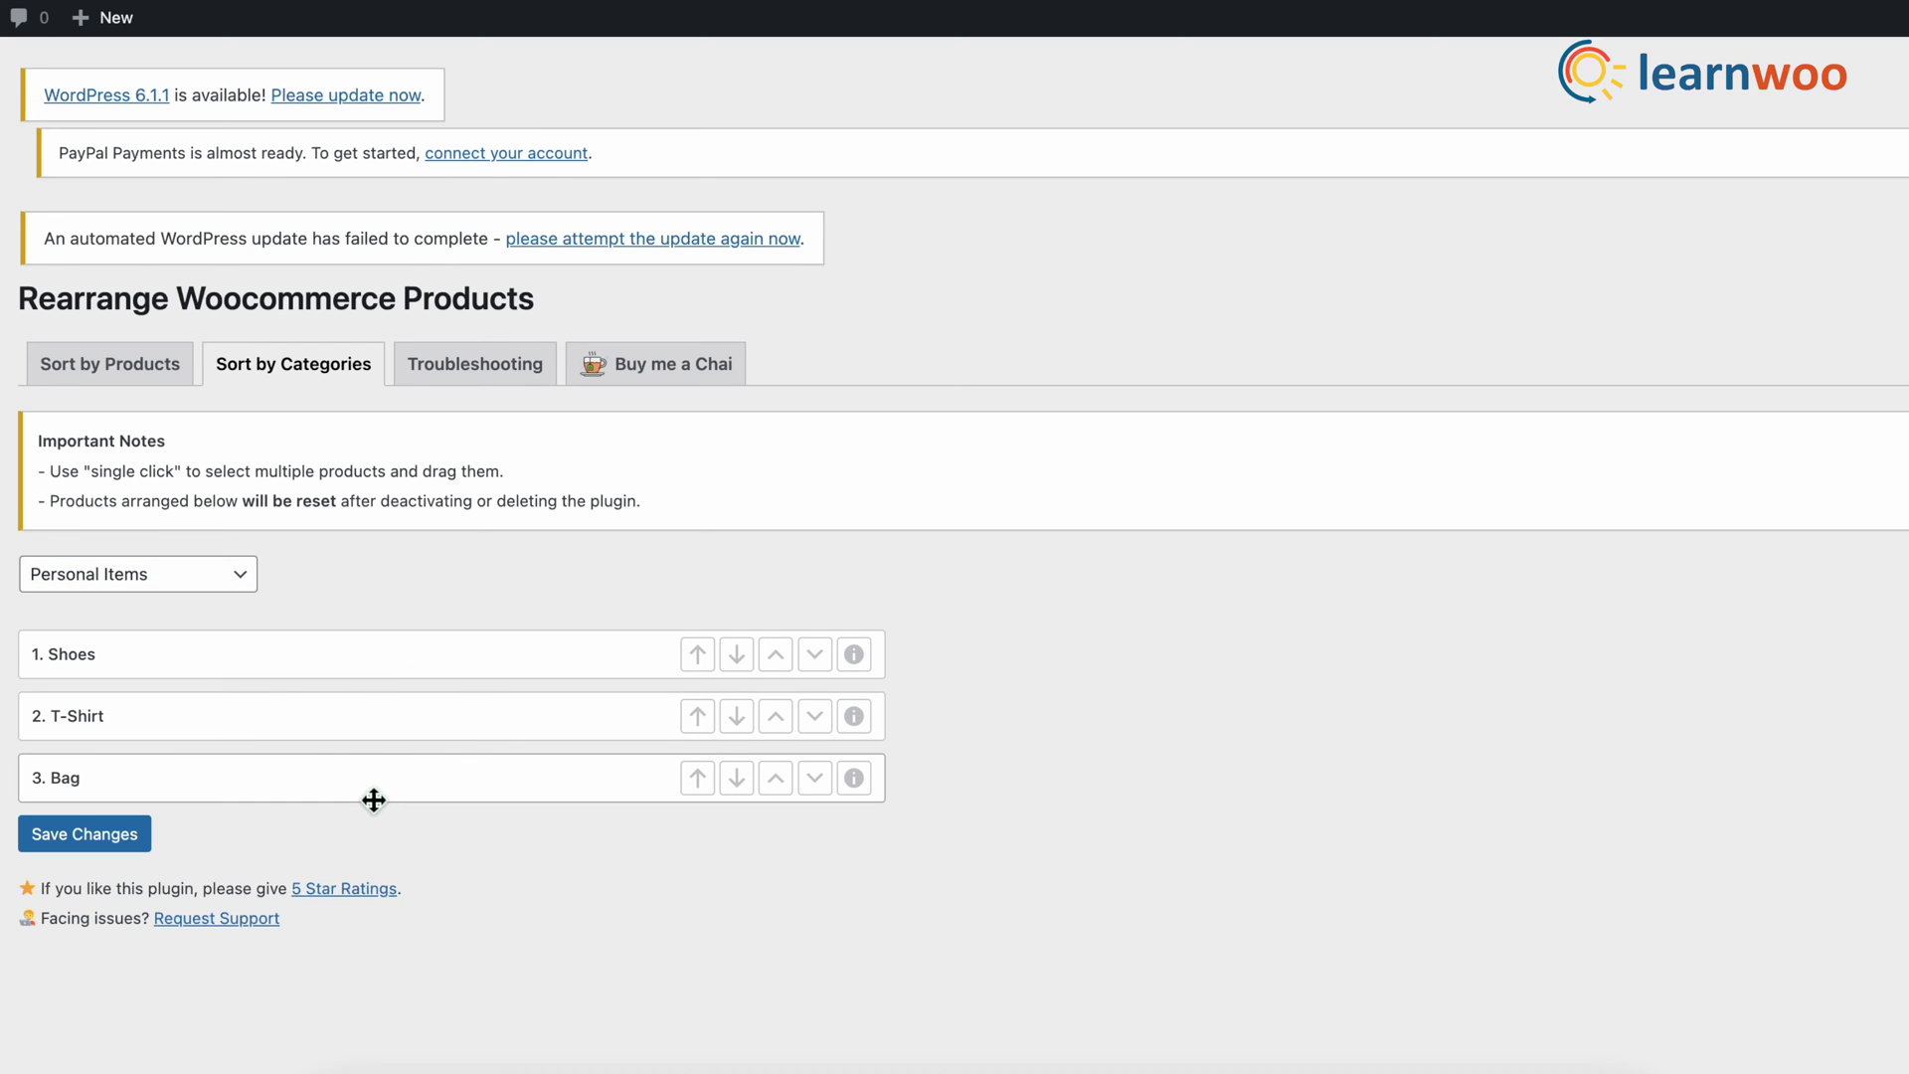
left_click_drag(374, 799, 379, 720)
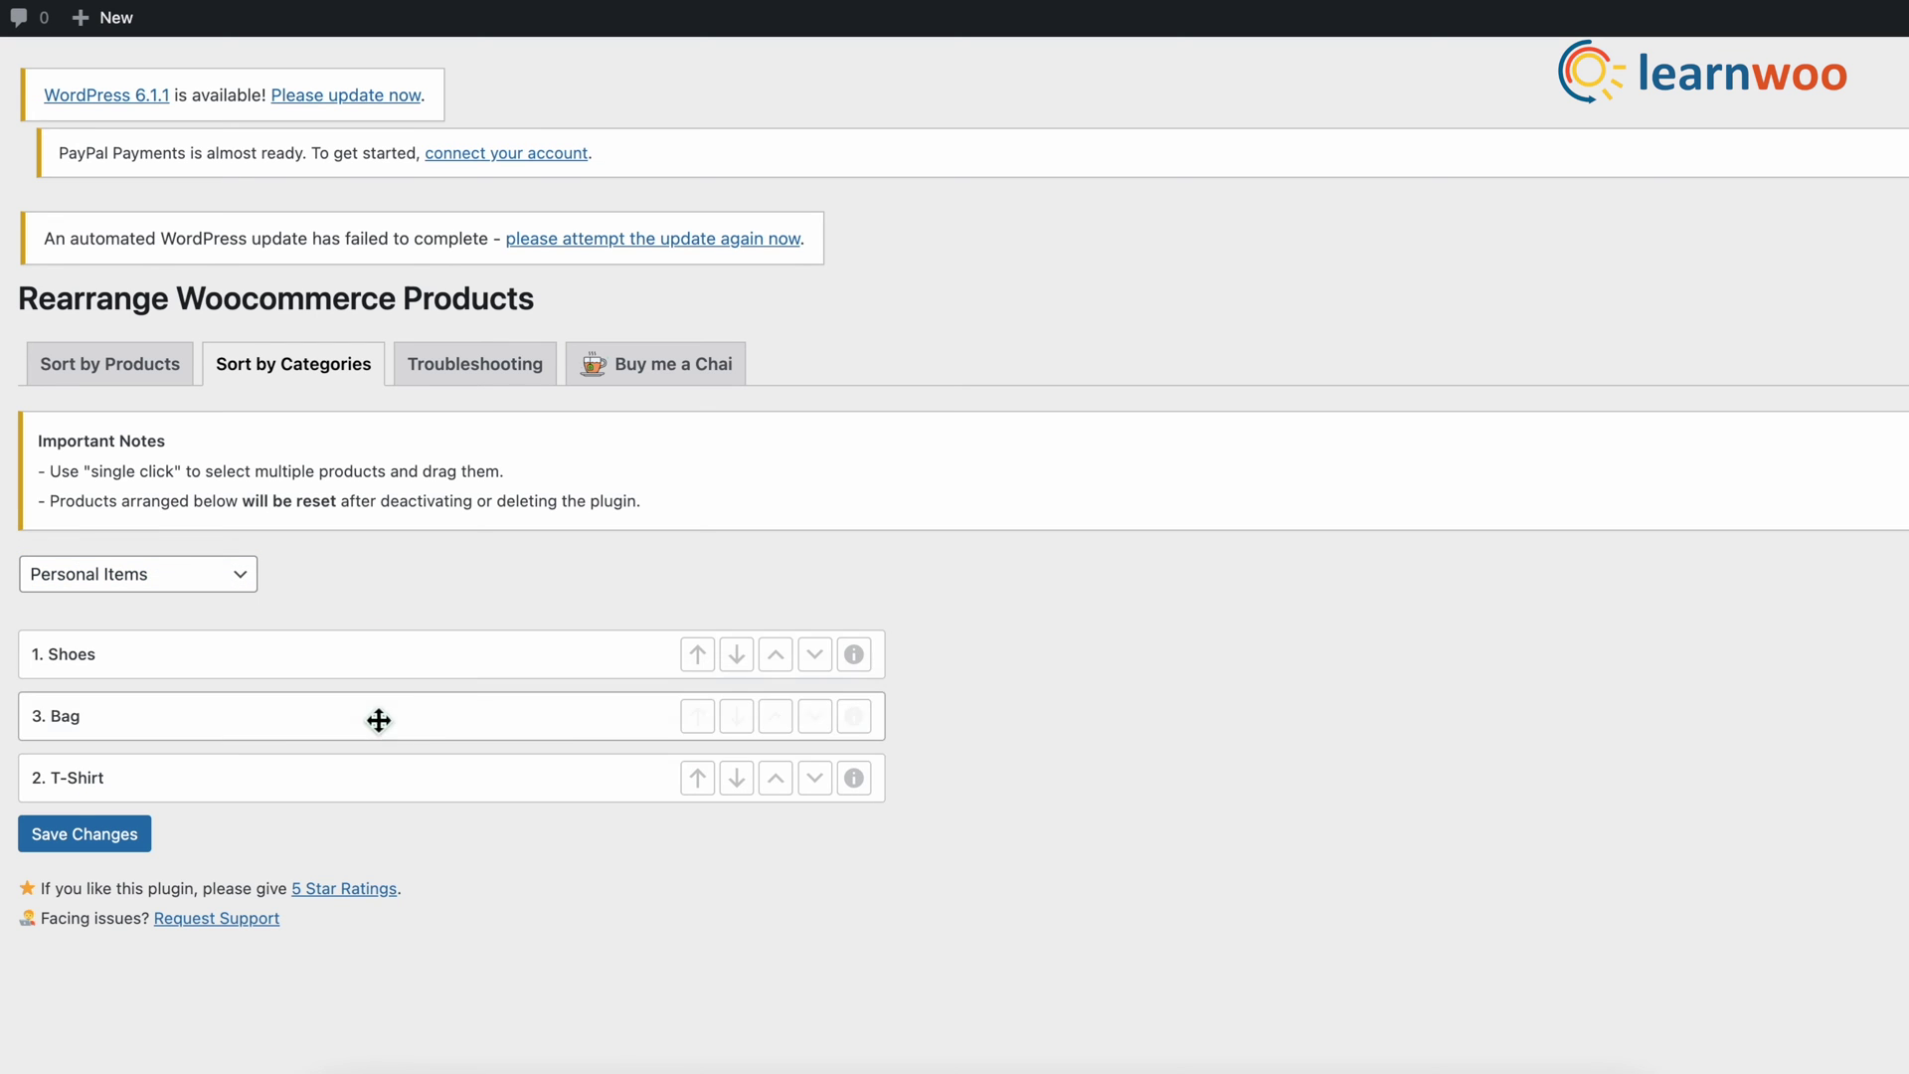
left_click(737, 717)
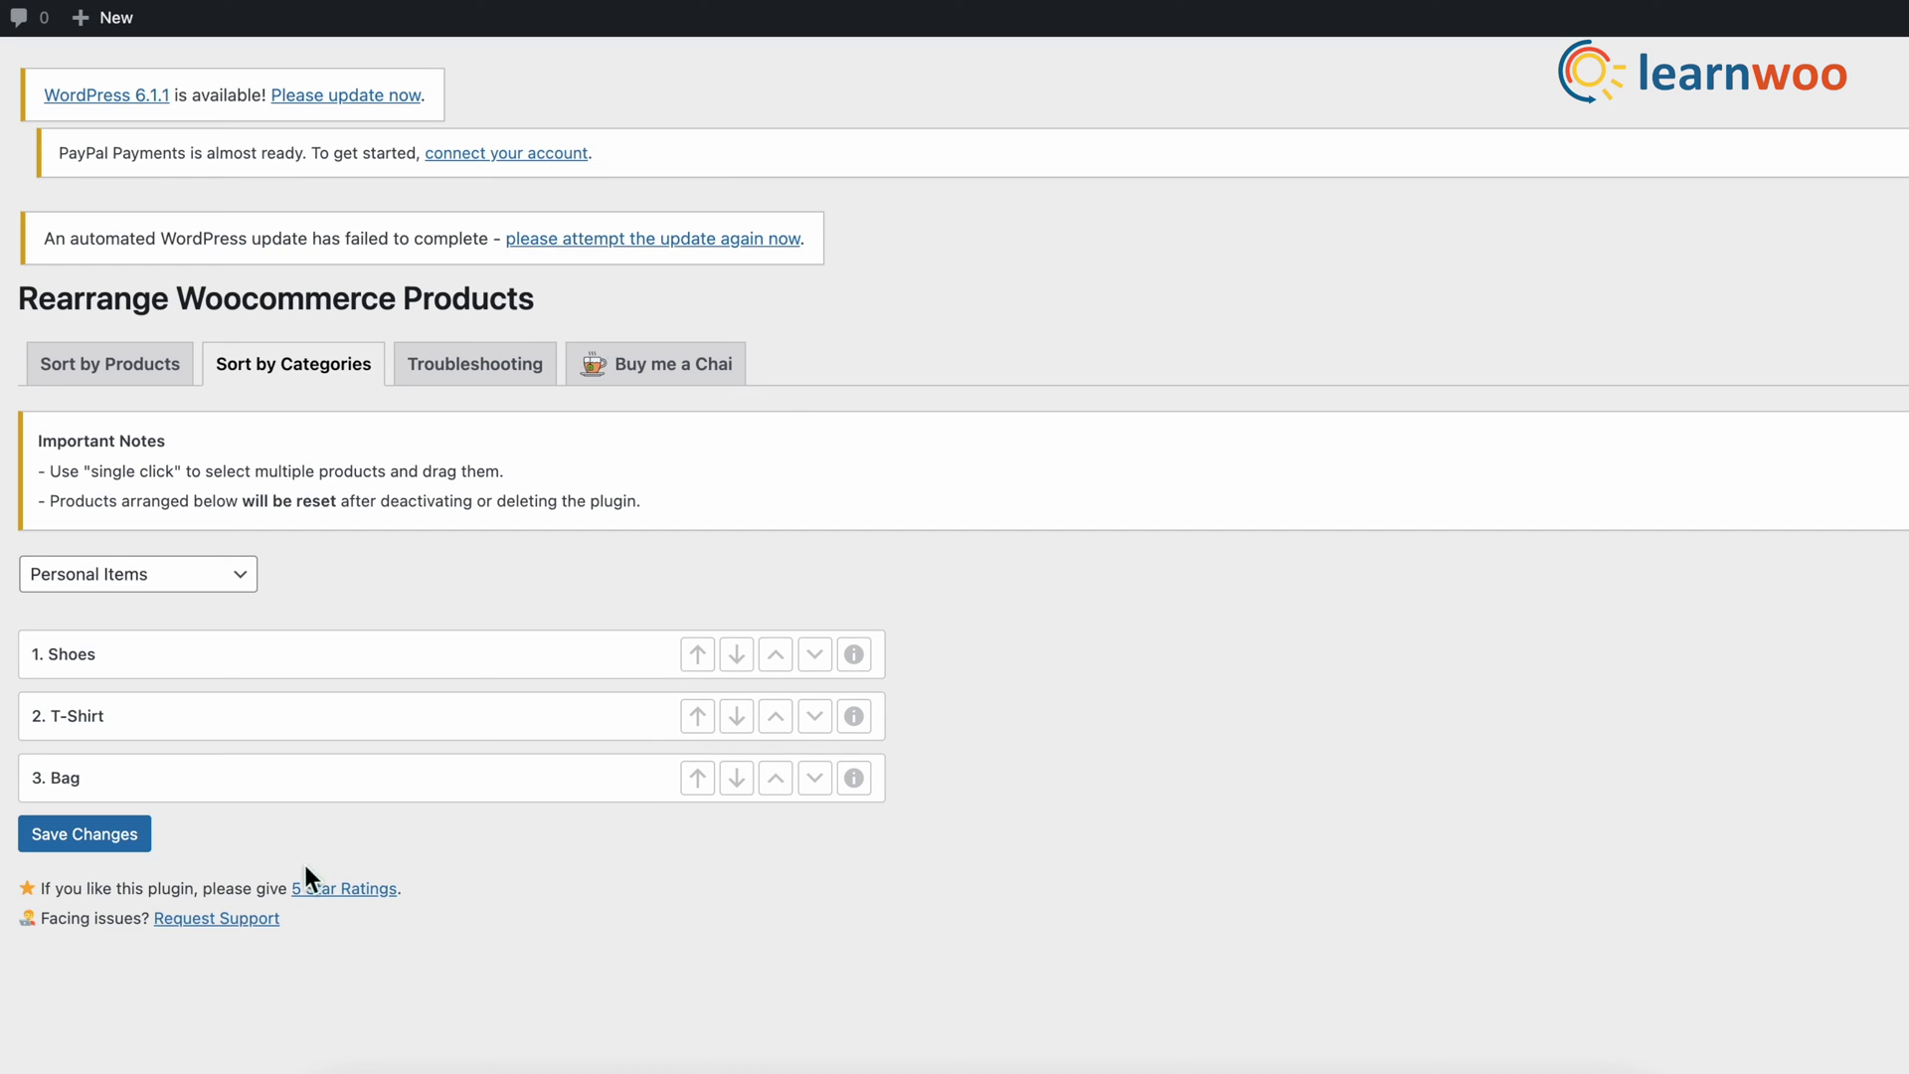
left_click(94, 845)
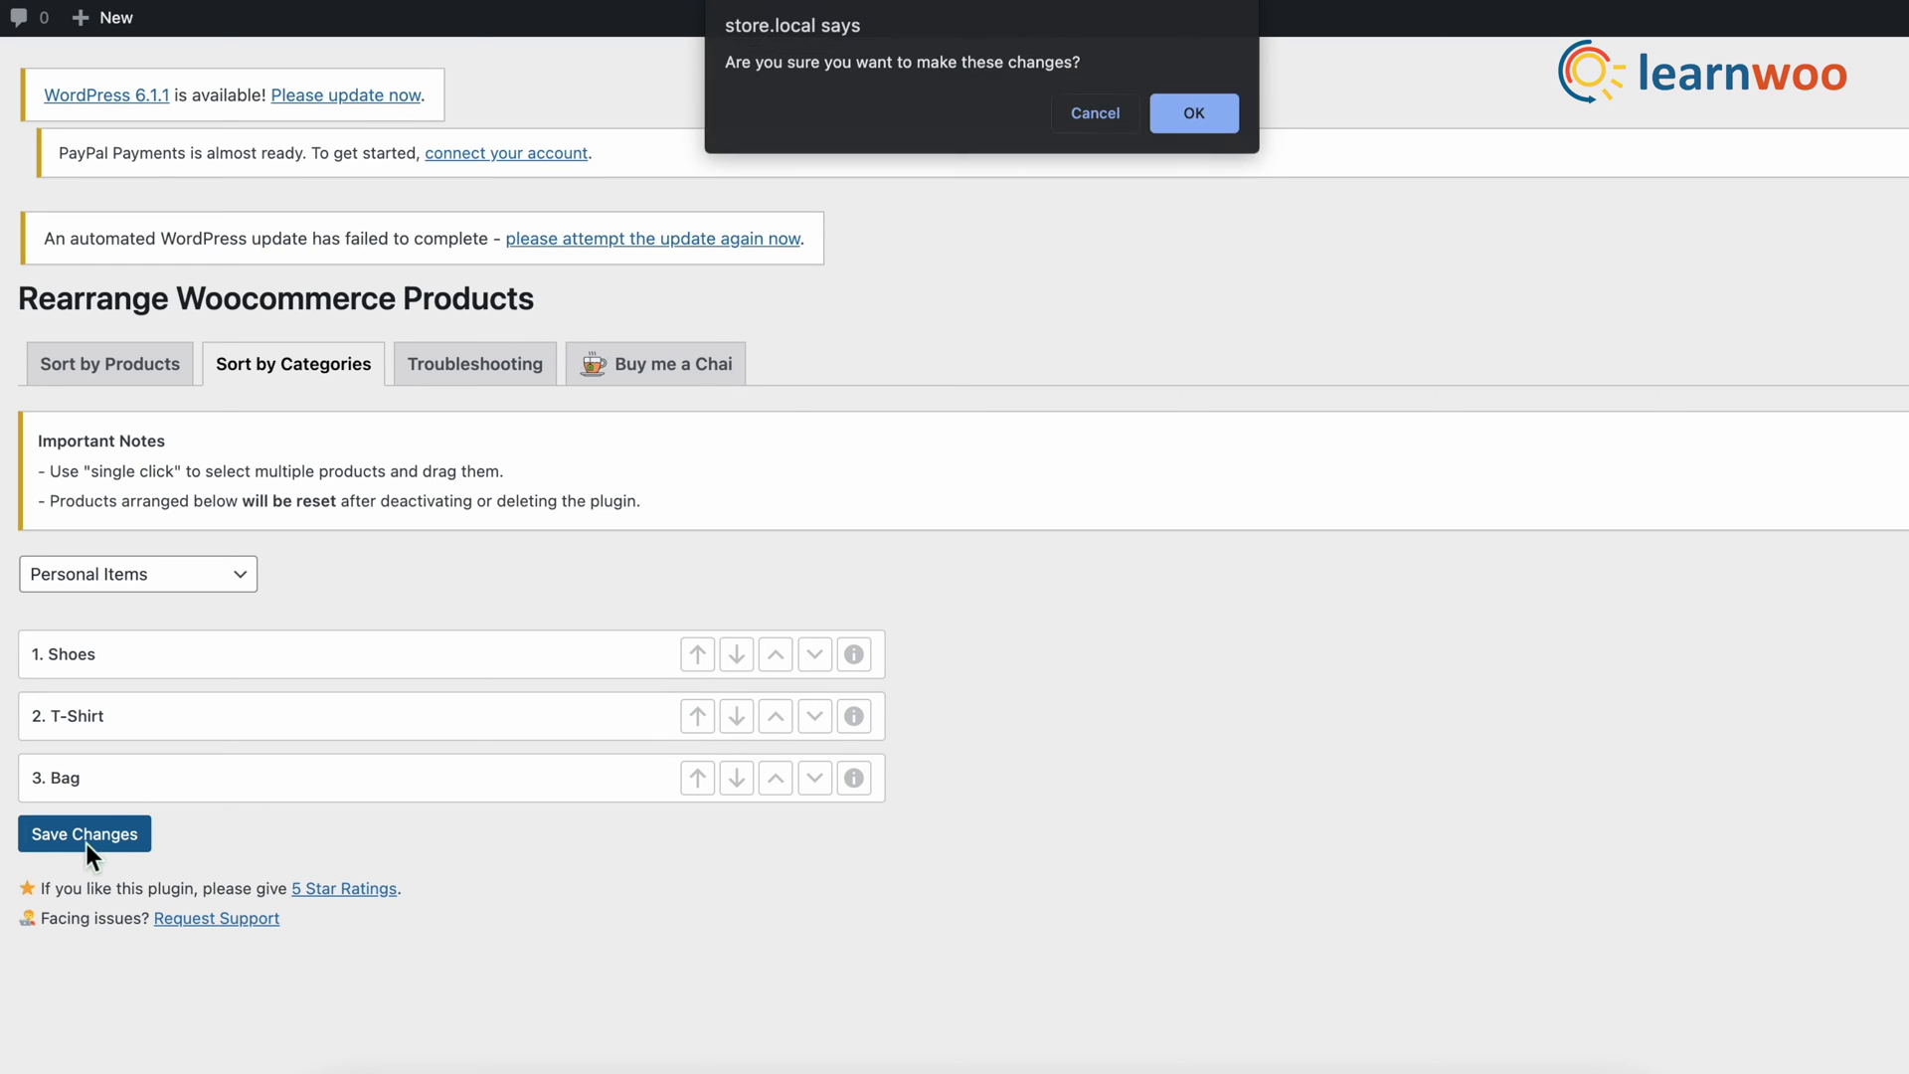
left_click(1193, 113)
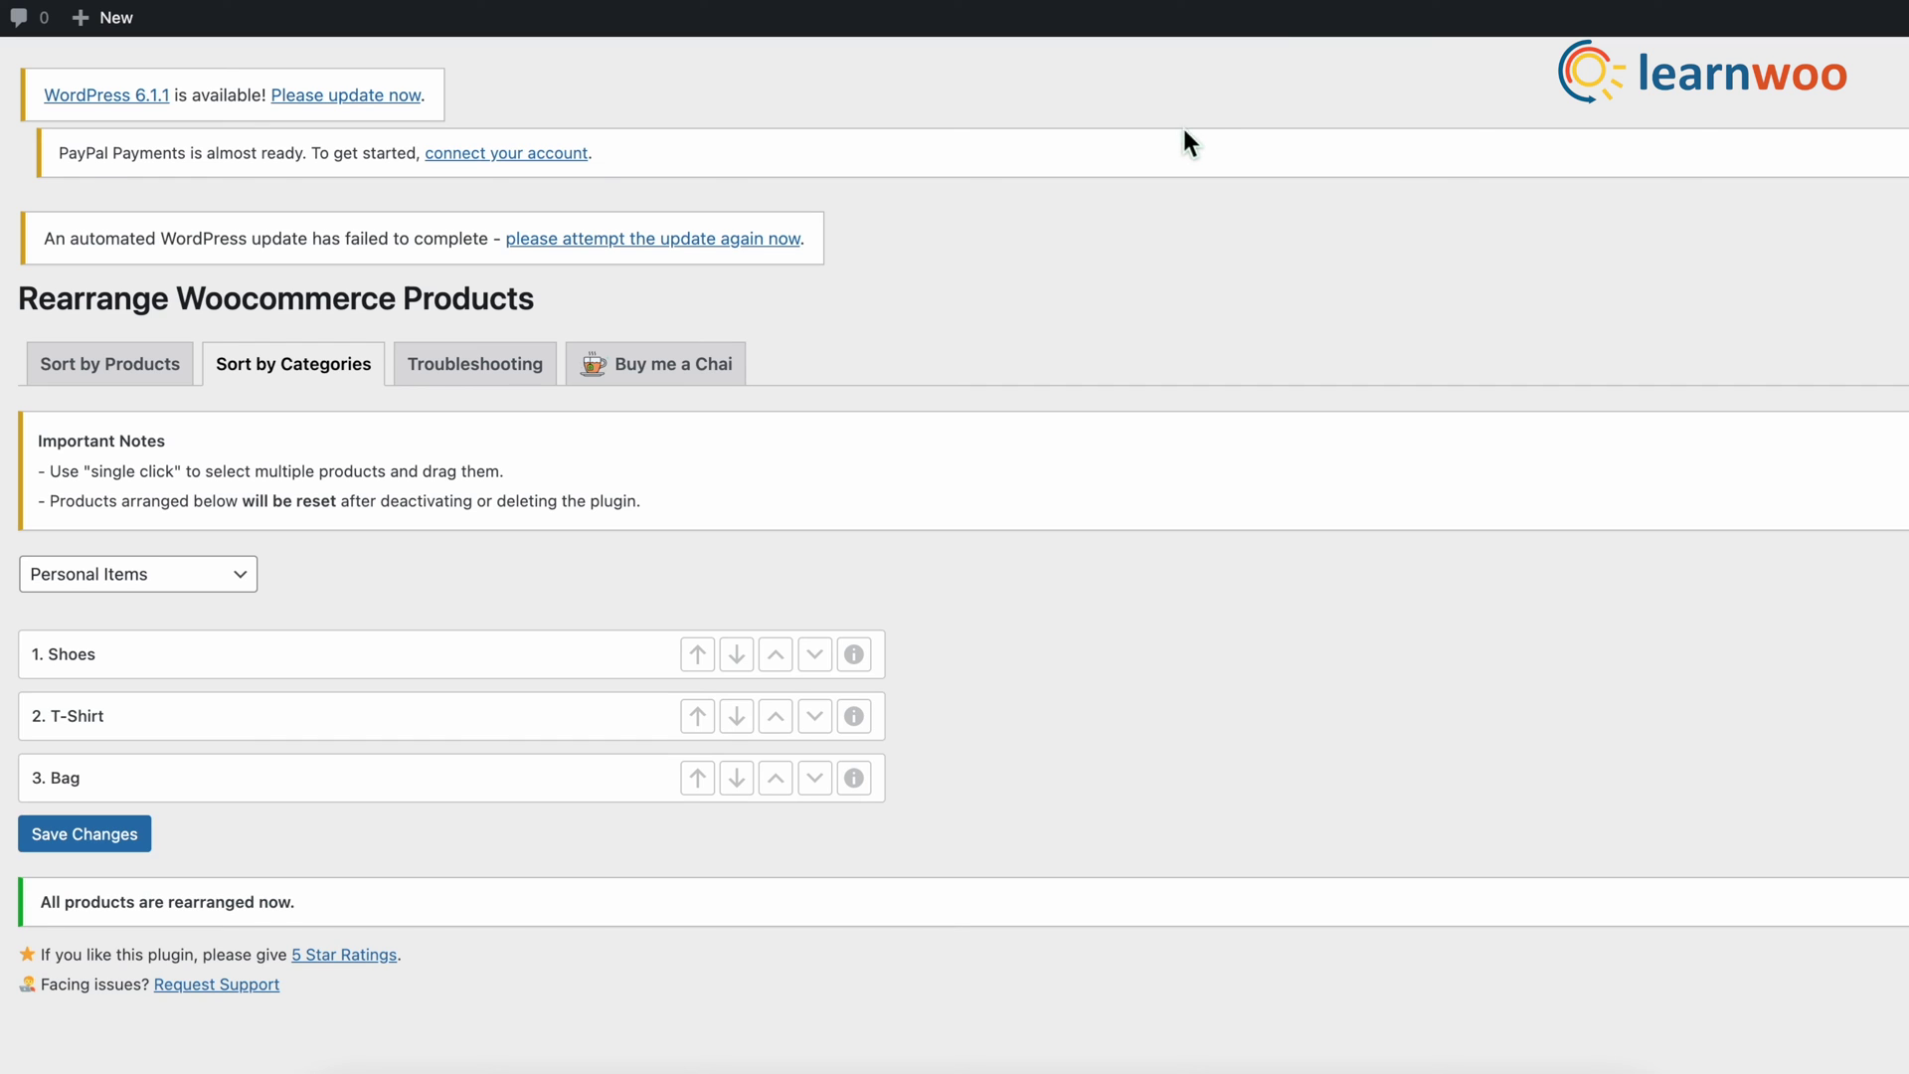